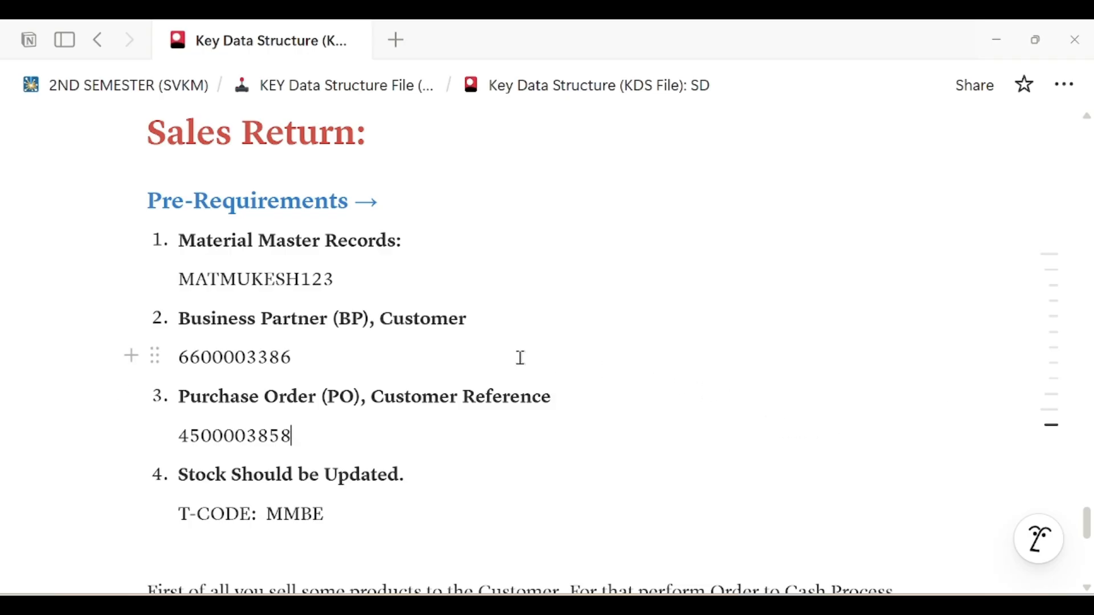
Review the Pre-Requirements heading and its four items, from Material Master Records to the MMBE stock update
left_click_drag(148, 132, 237, 245)
left_click(257, 258)
scroll(281, 263, "down", 3)
scroll(282, 263, "up", 2)
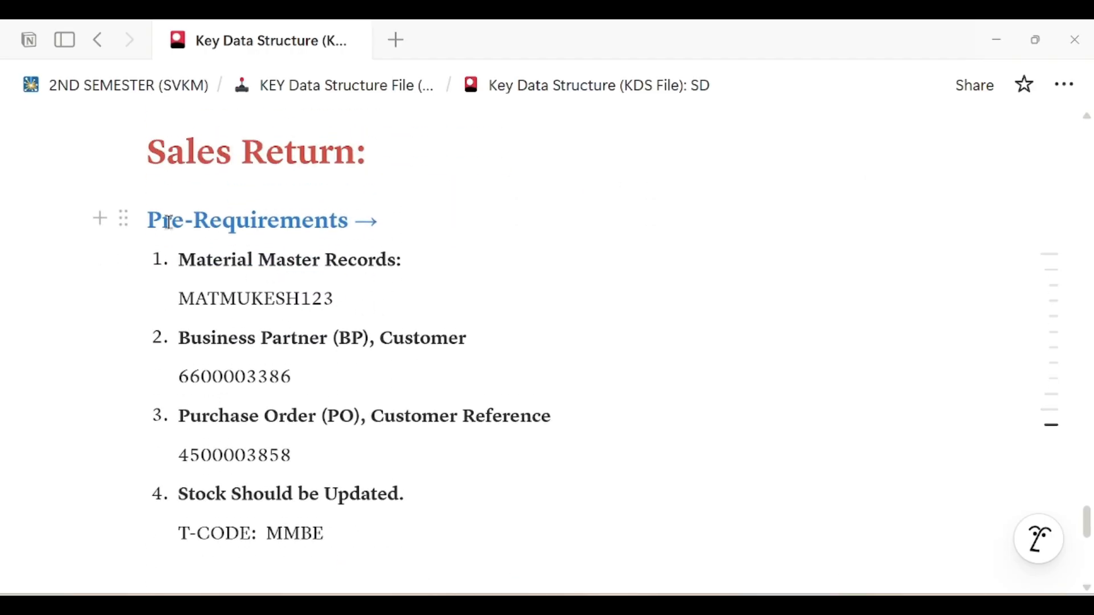
left_click_drag(149, 222, 458, 268)
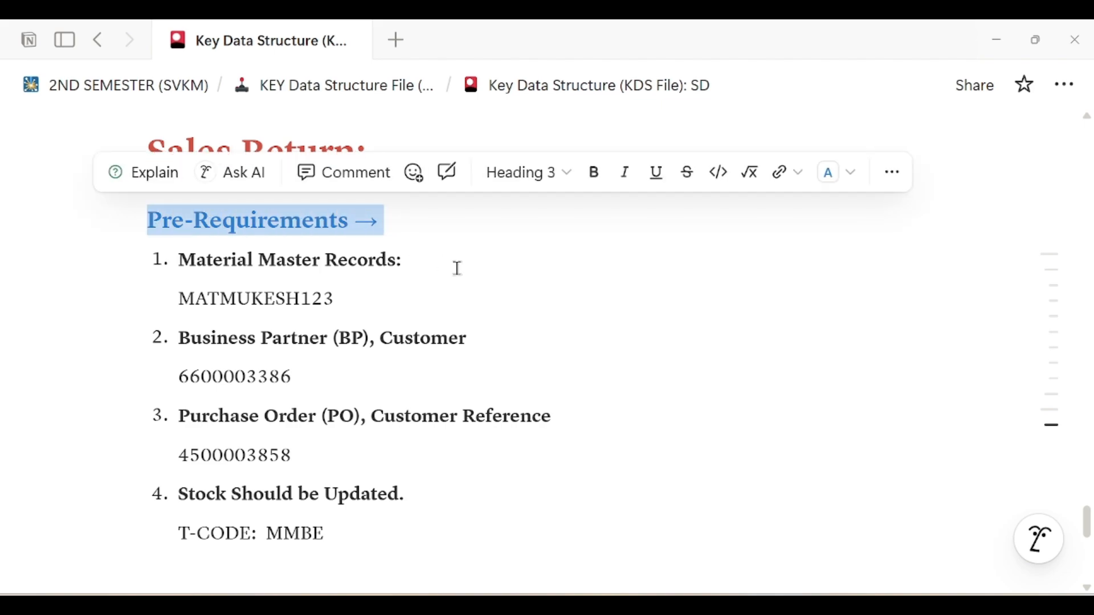
left_click(459, 268)
left_click_drag(183, 257, 419, 267)
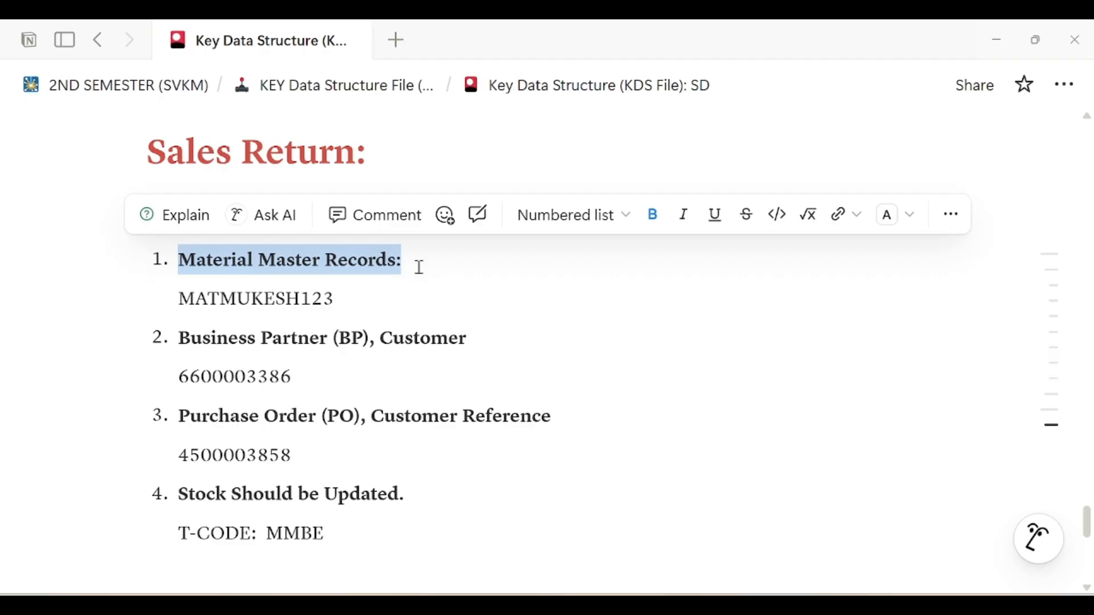
left_click_drag(354, 296, 179, 257)
left_click_drag(310, 385, 181, 342)
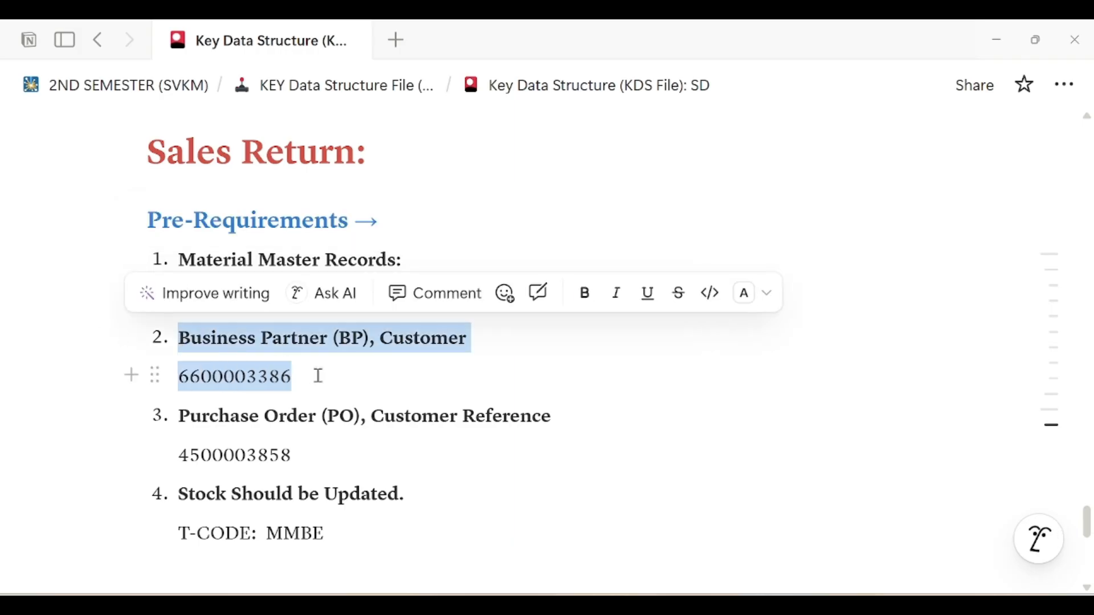
left_click_drag(295, 460, 183, 419)
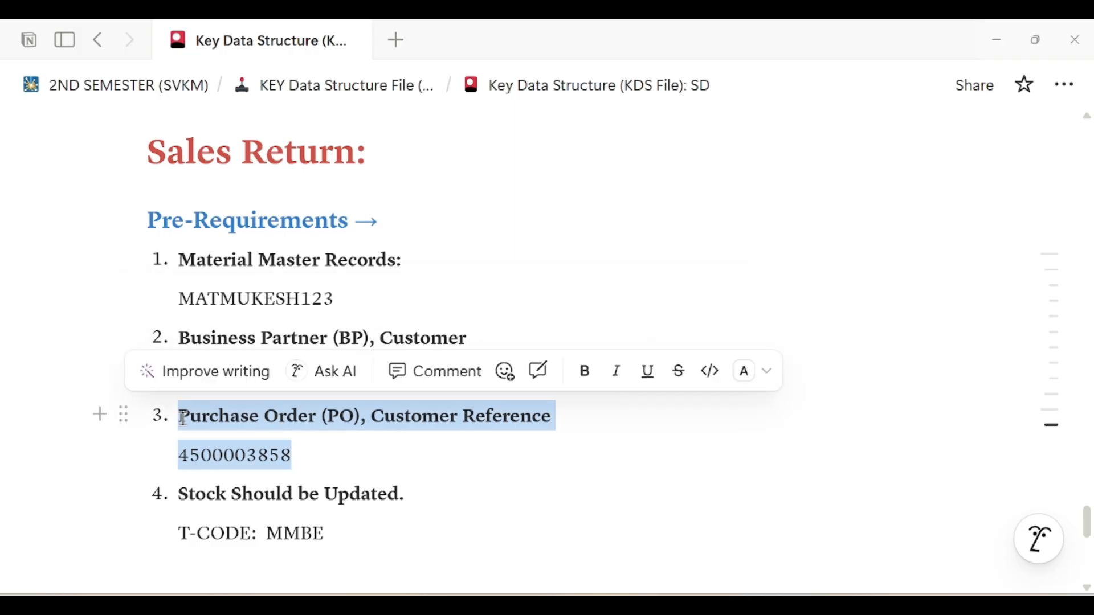
left_click(324, 461)
left_click_drag(326, 533, 181, 494)
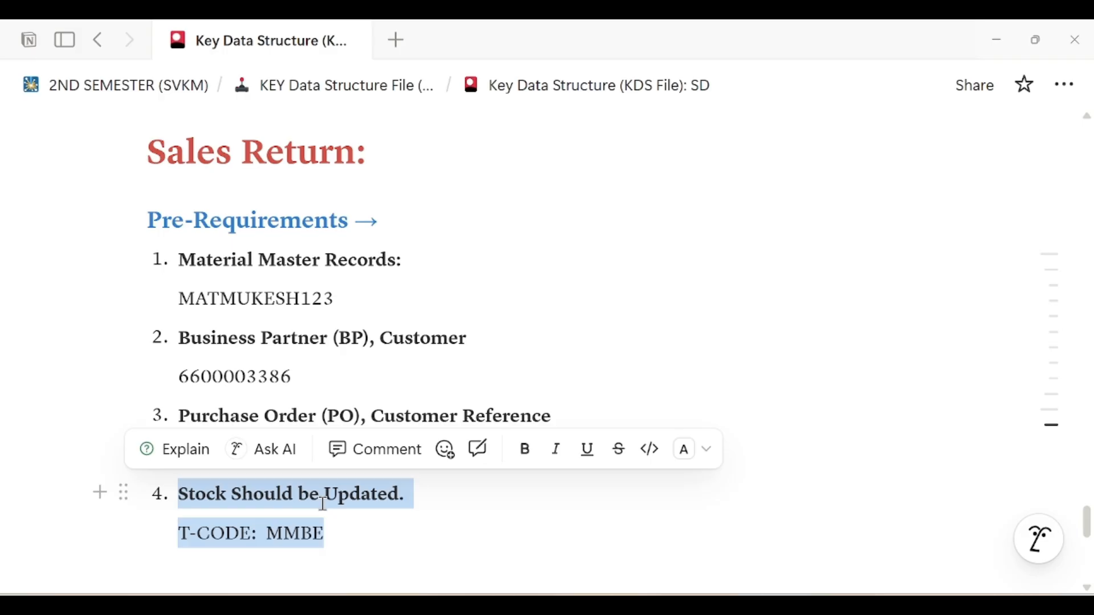
left_click_drag(353, 530, 152, 220)
left_click(356, 383)
Scroll to the end of the O2C list and start an empty line below item 10
scroll(361, 384, "down", 5)
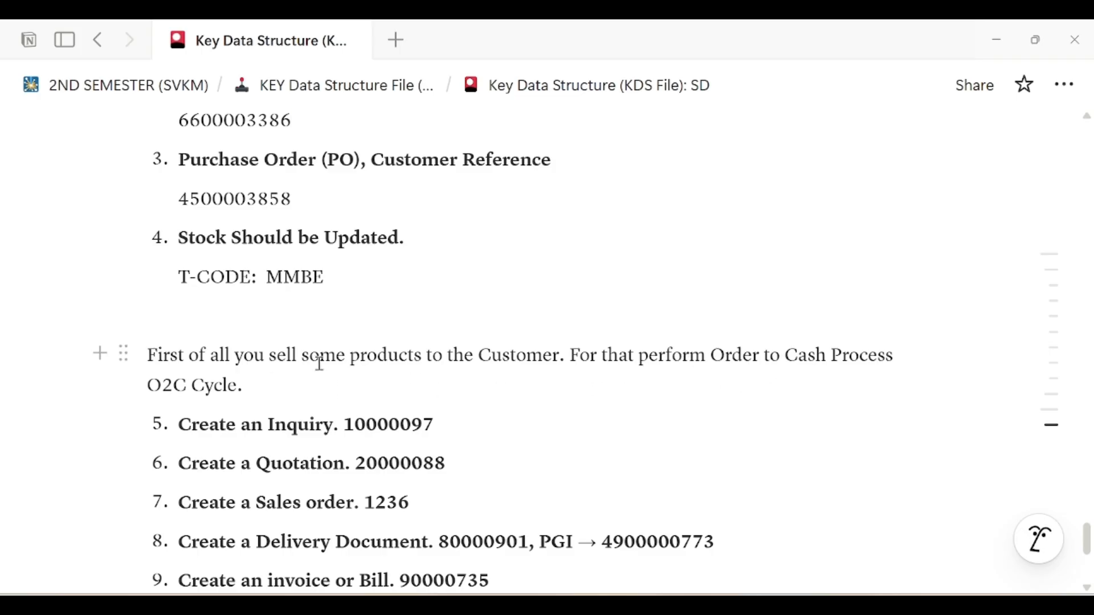
scroll(328, 370, "down", 2)
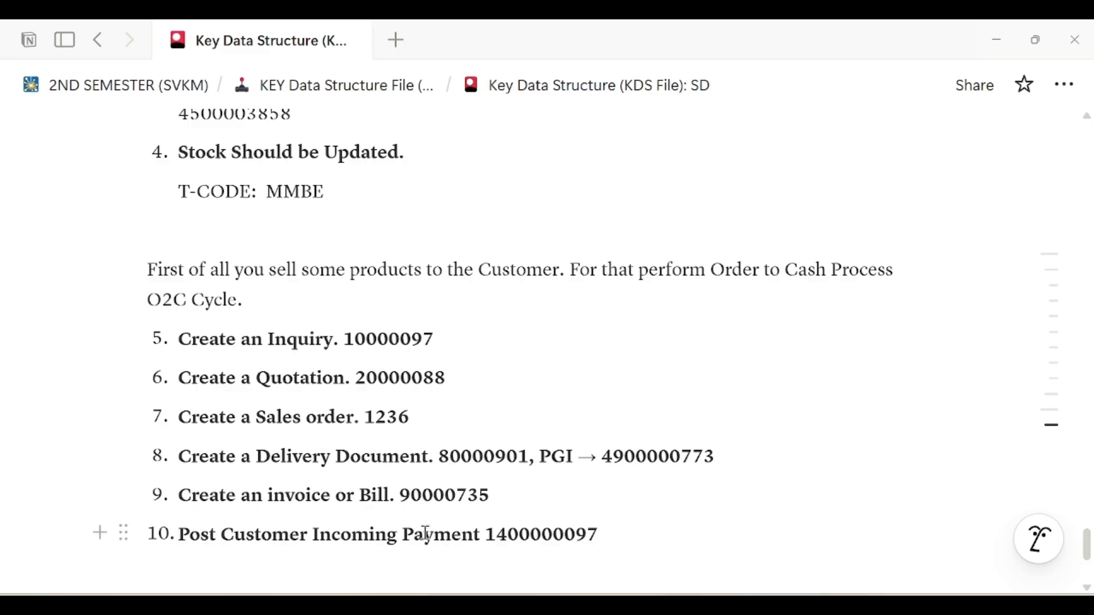
scroll(427, 522, "up", 6)
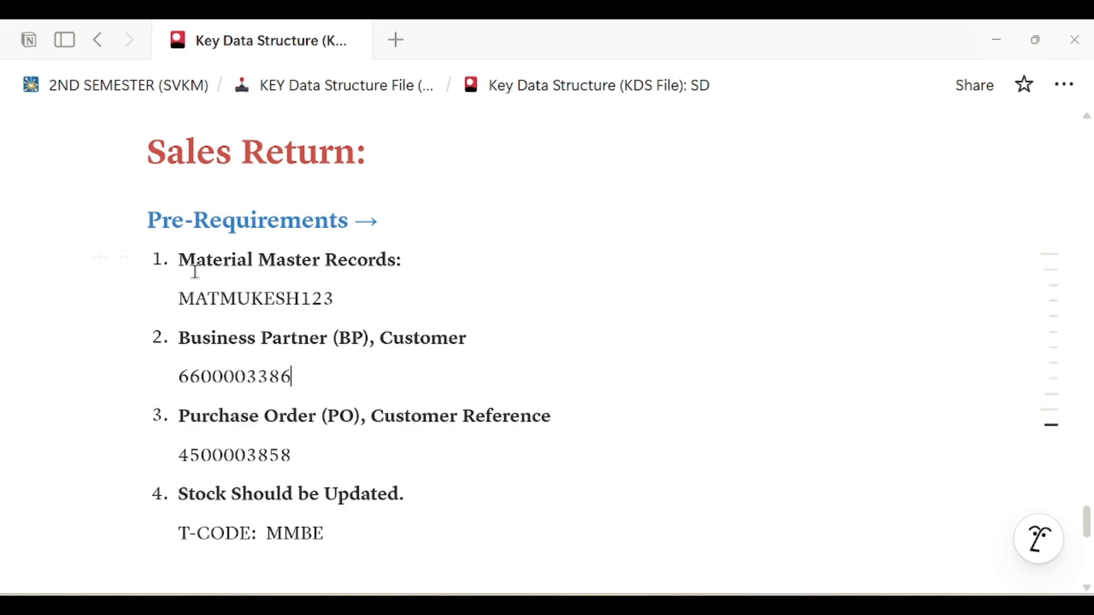
left_click_drag(183, 265, 404, 262)
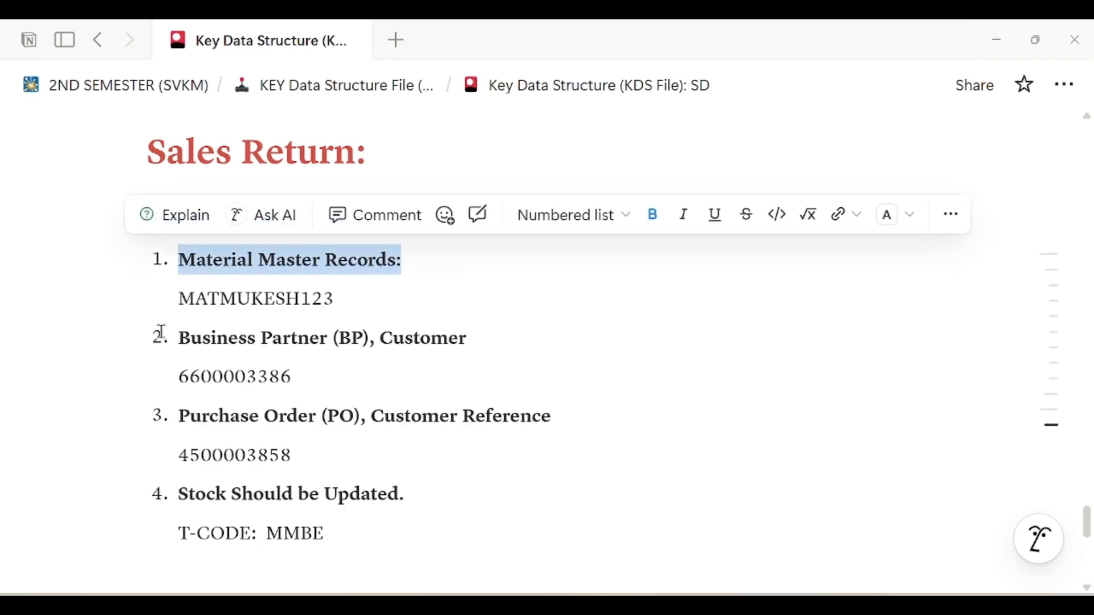
left_click_drag(179, 340, 503, 342)
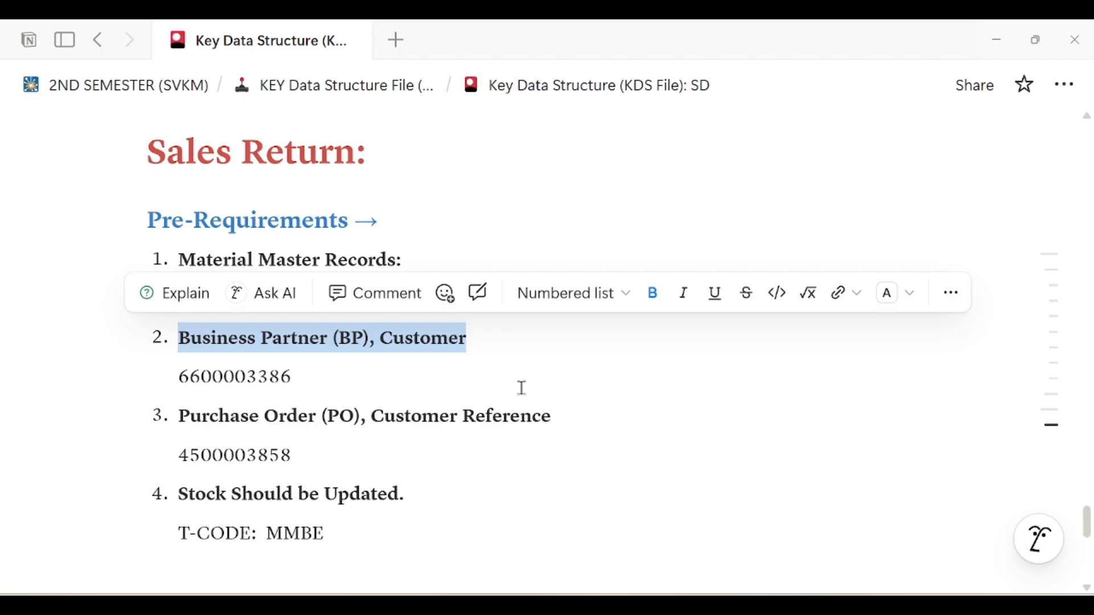
scroll(555, 425, "down", 7)
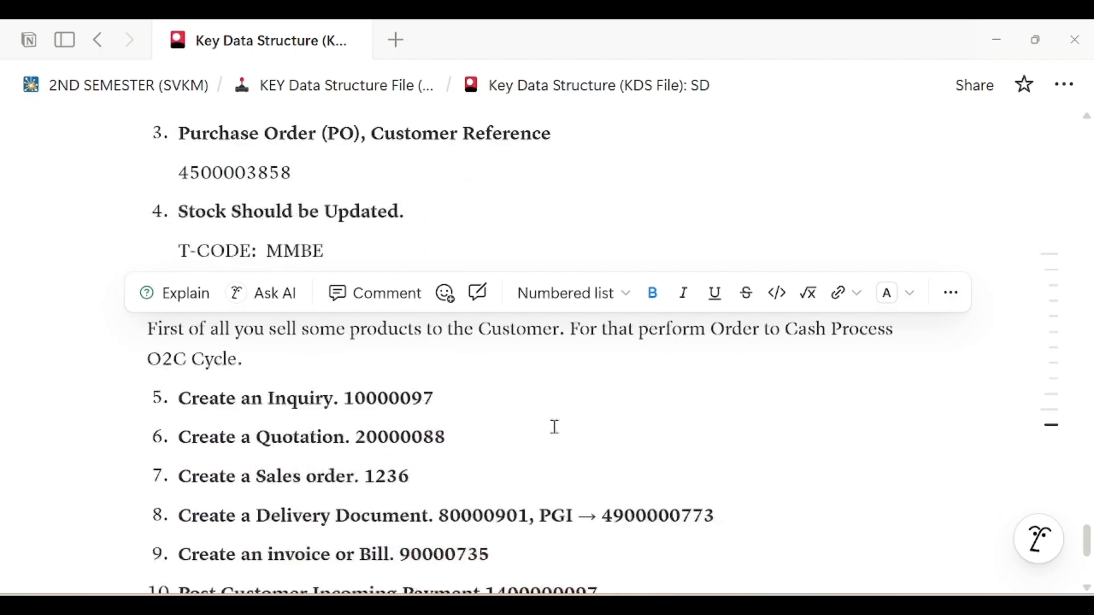
left_click(294, 504)
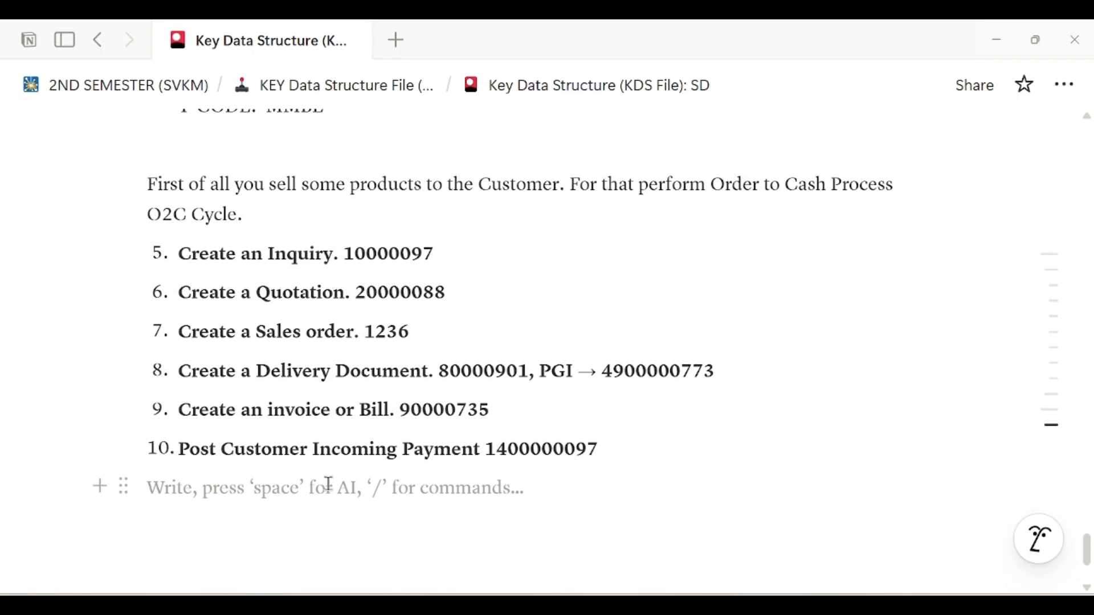
scroll(328, 473, "down", 1)
Add lines 'Step1. Return Sales Order' and 'Step2. Return Delivery Document', correcting the Delivery typo
key("Return")
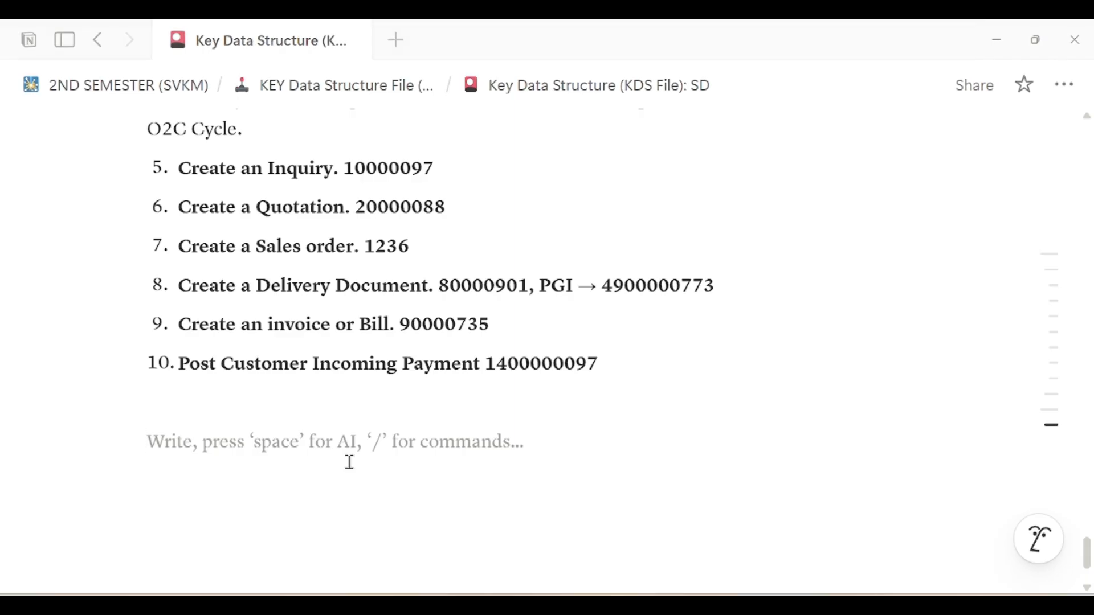
type("Step1. Return Sales Order")
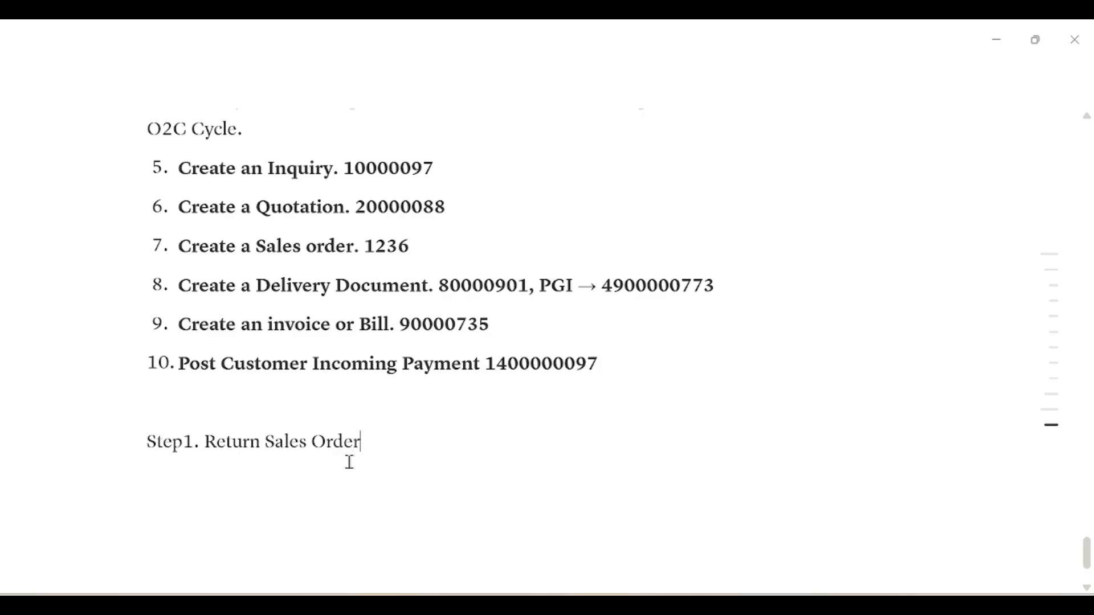
key("Return")
type("Step2. Return ")
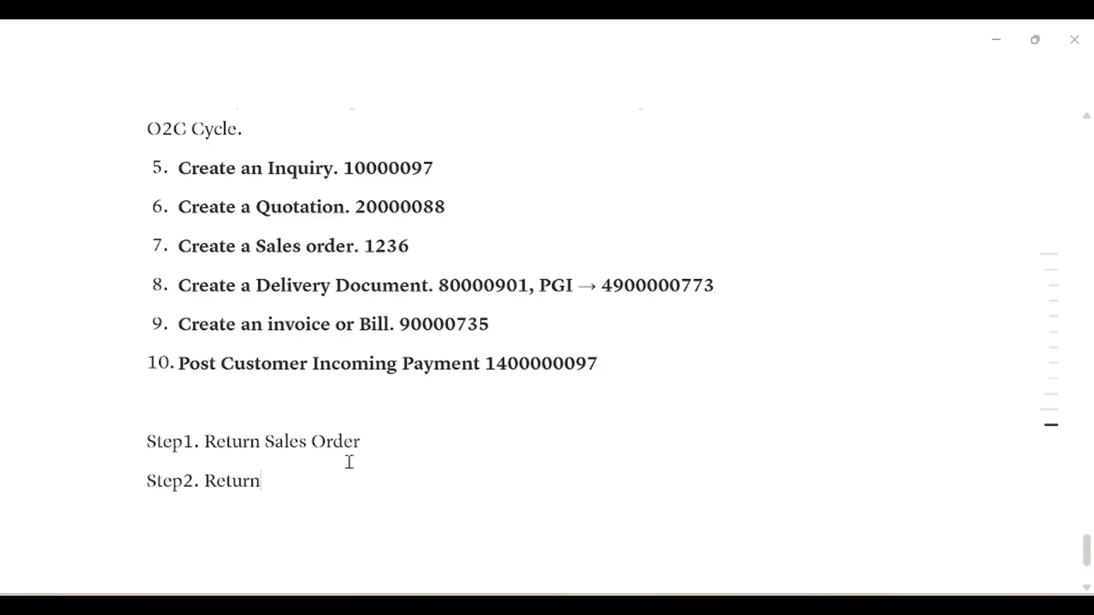
type("Deliove")
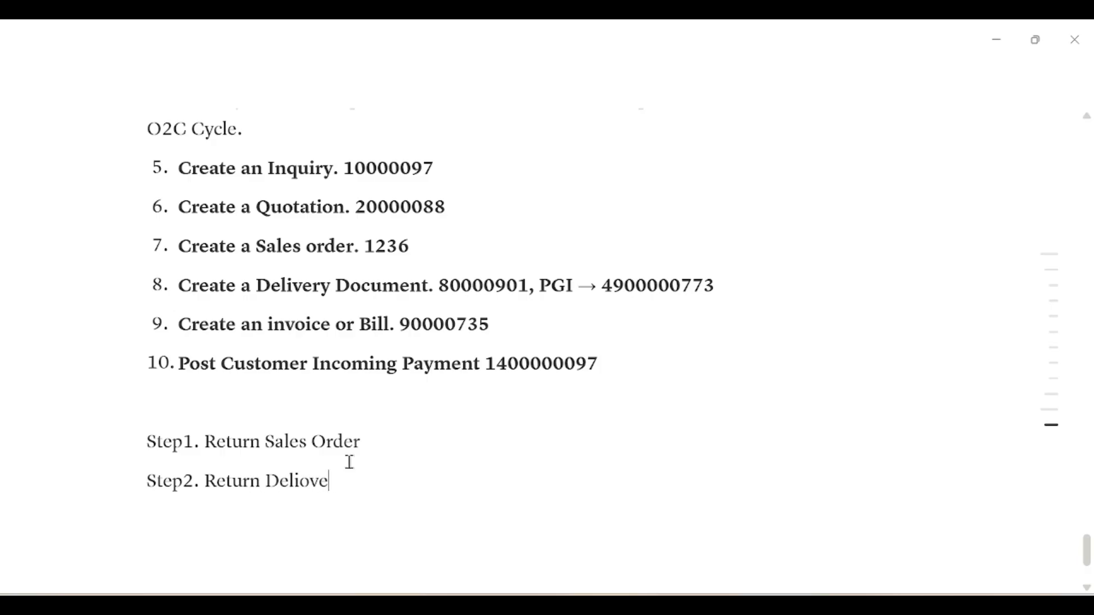
type("ry Document")
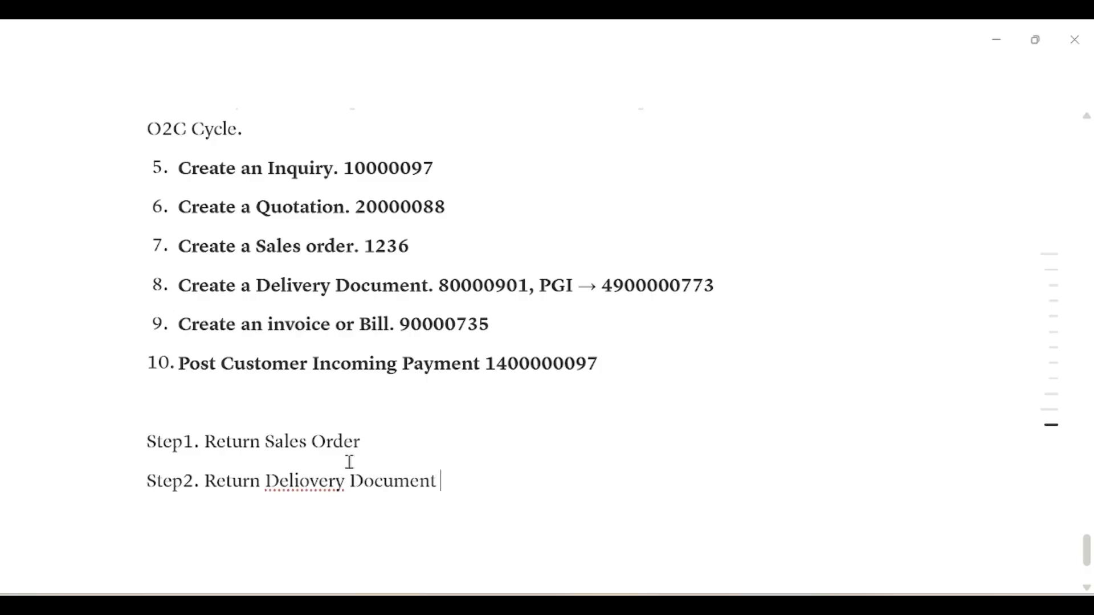
left_click(306, 483)
key("BackSpace")
left_click(493, 478)
Add 'Step3. Return Invoice or Billing' and begin a 'Step4.' line
key("Return")
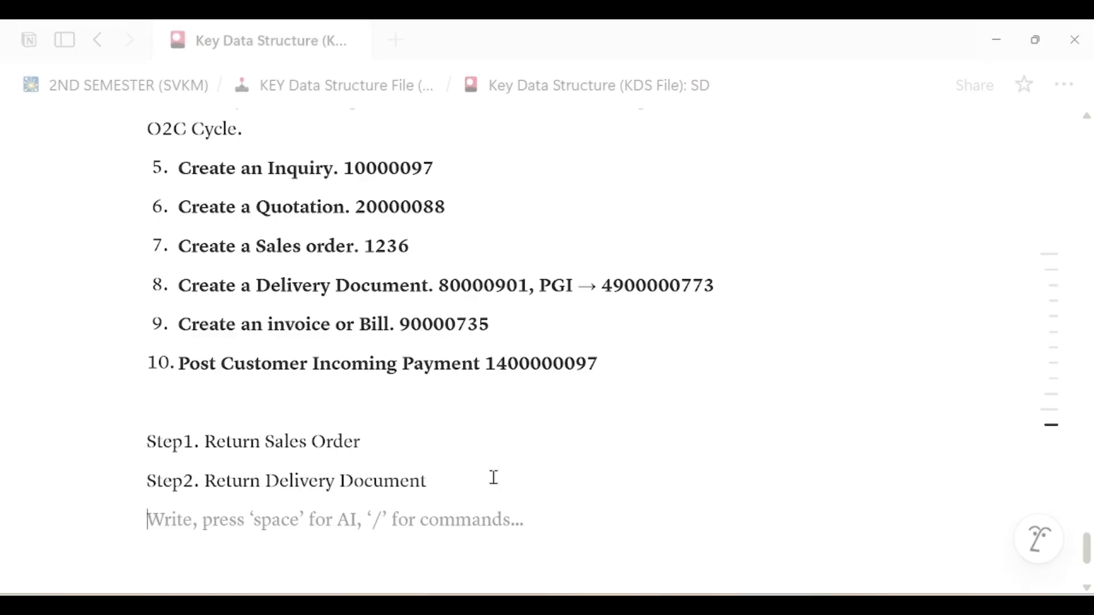
type("Step")
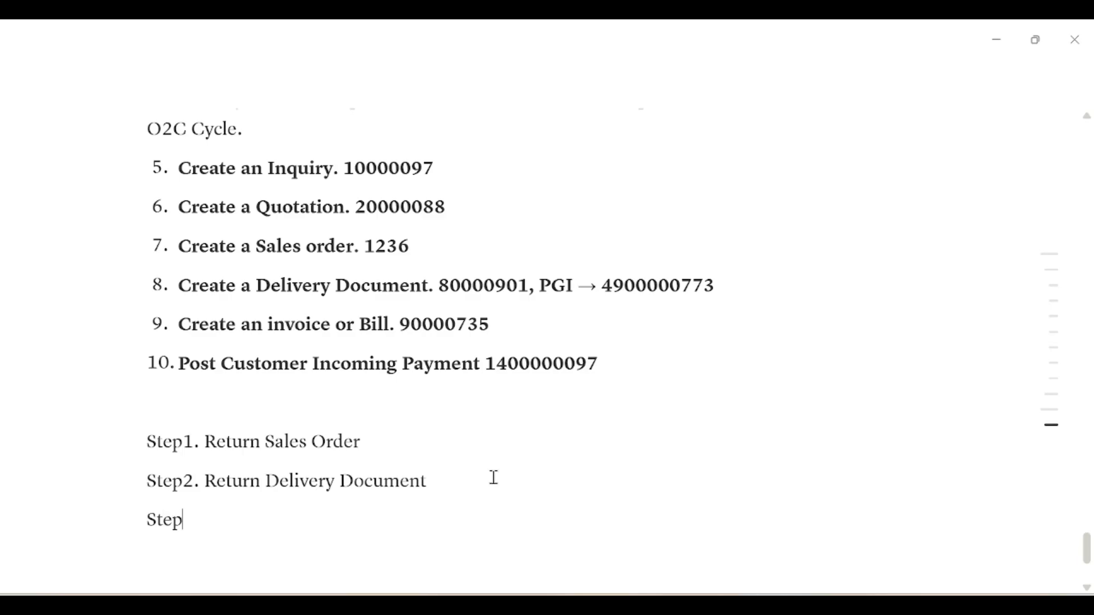
type("3. Return")
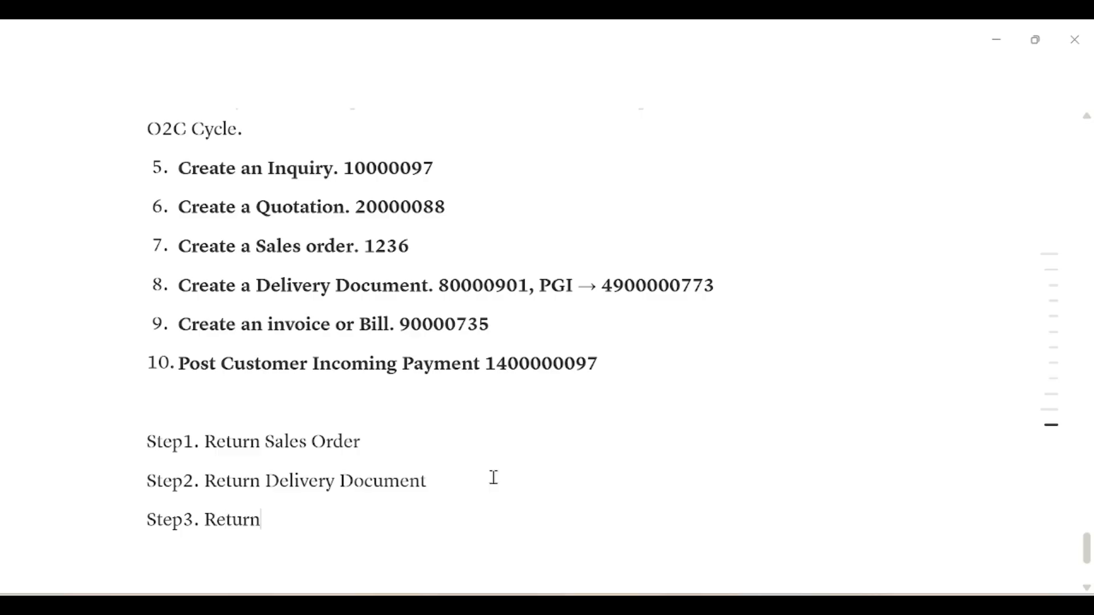
type(" Invoice or Billing")
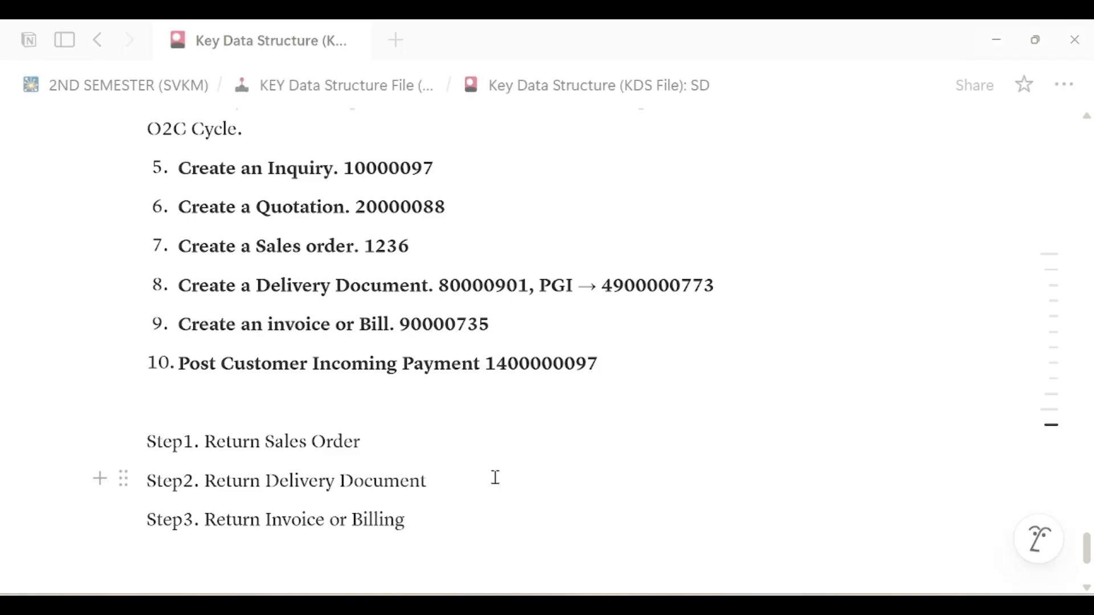
scroll(496, 477, "down", 2)
key("Return")
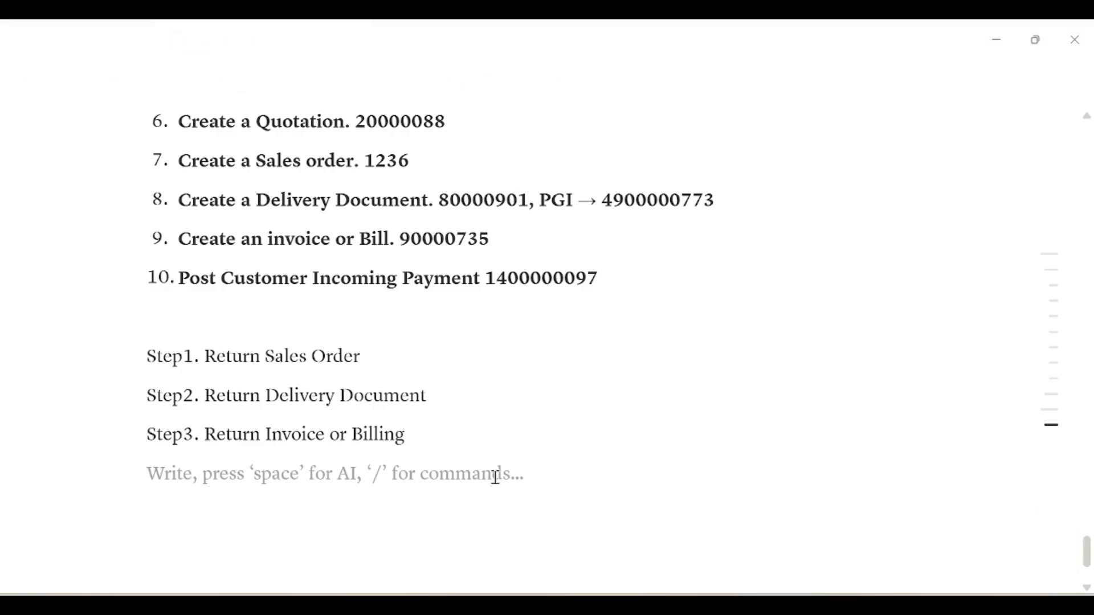
type("Step4.")
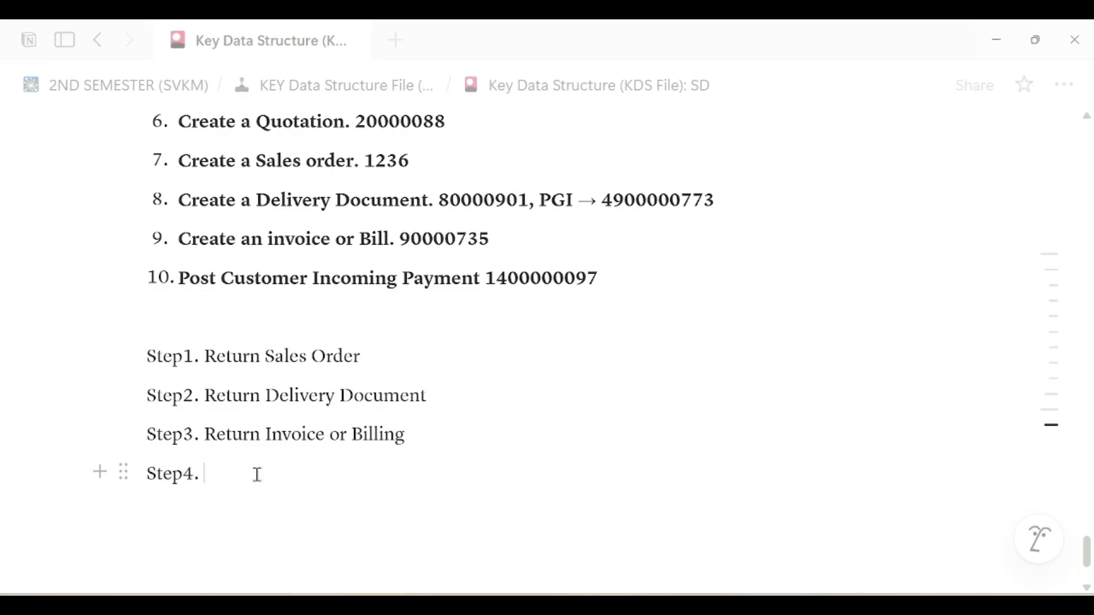
Delete the unfinished Step4 line and type 'Sales return :' on the empty line above Step1
left_click_drag(257, 474, 147, 476)
key("BackSpace")
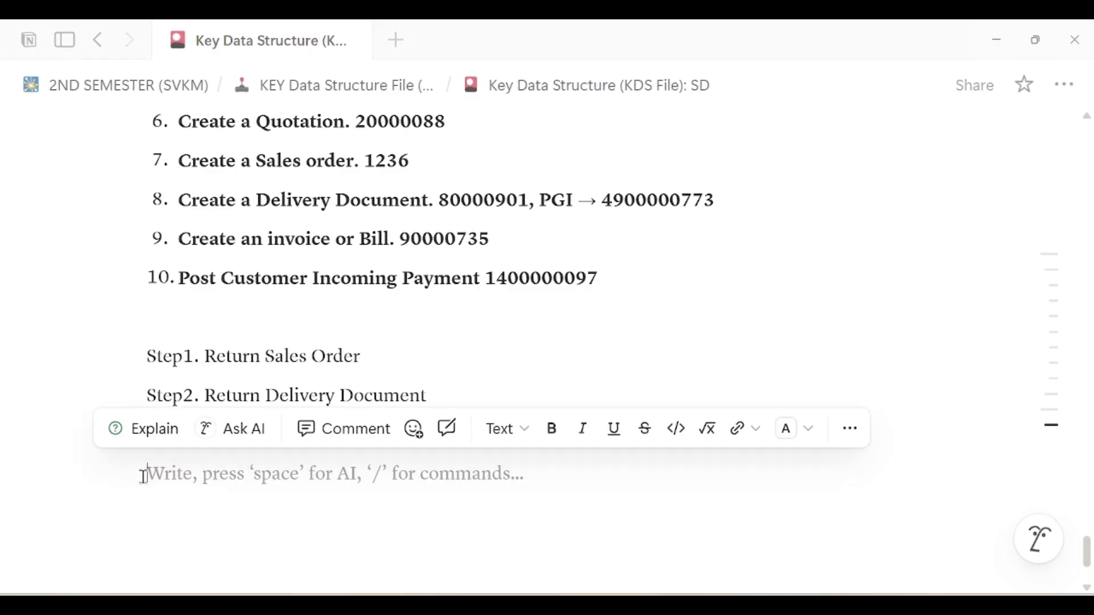
left_click_drag(456, 435, 146, 350)
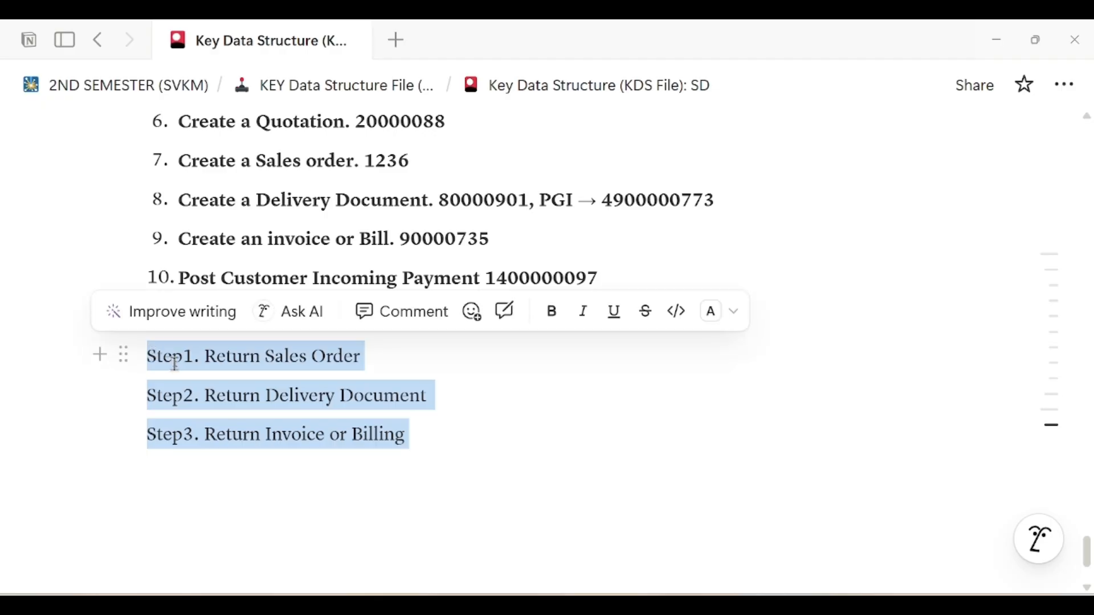
left_click(400, 405)
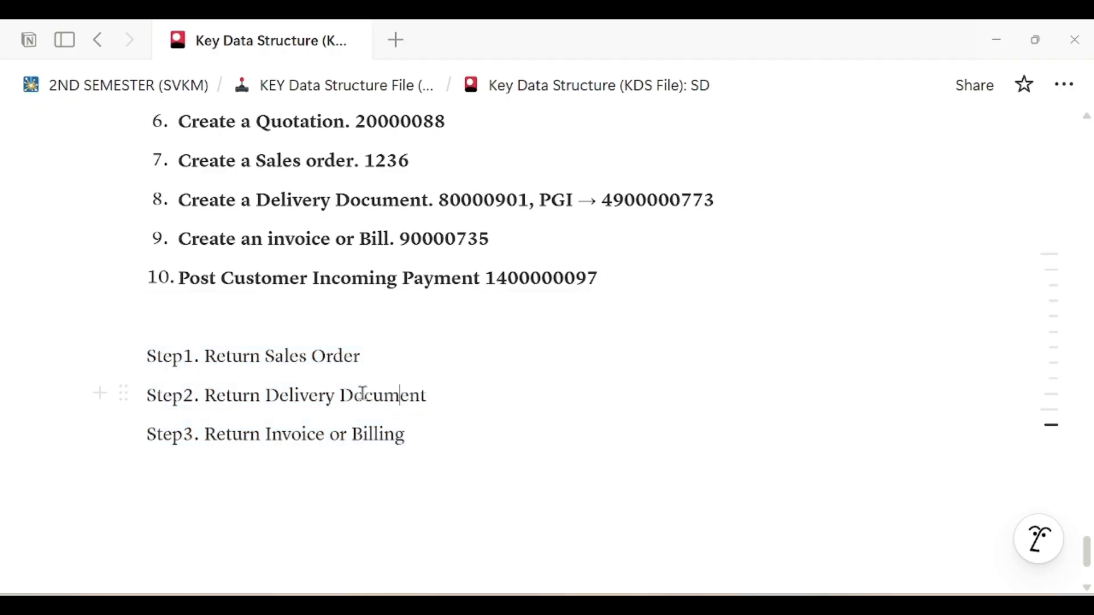
left_click(277, 326)
type("Sale")
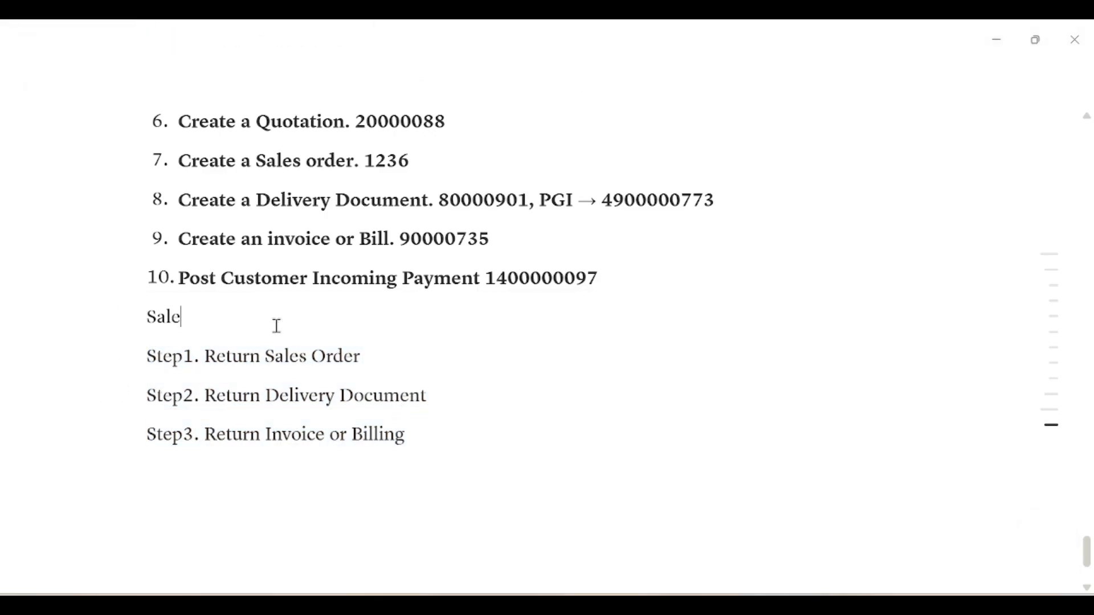
type("s return :")
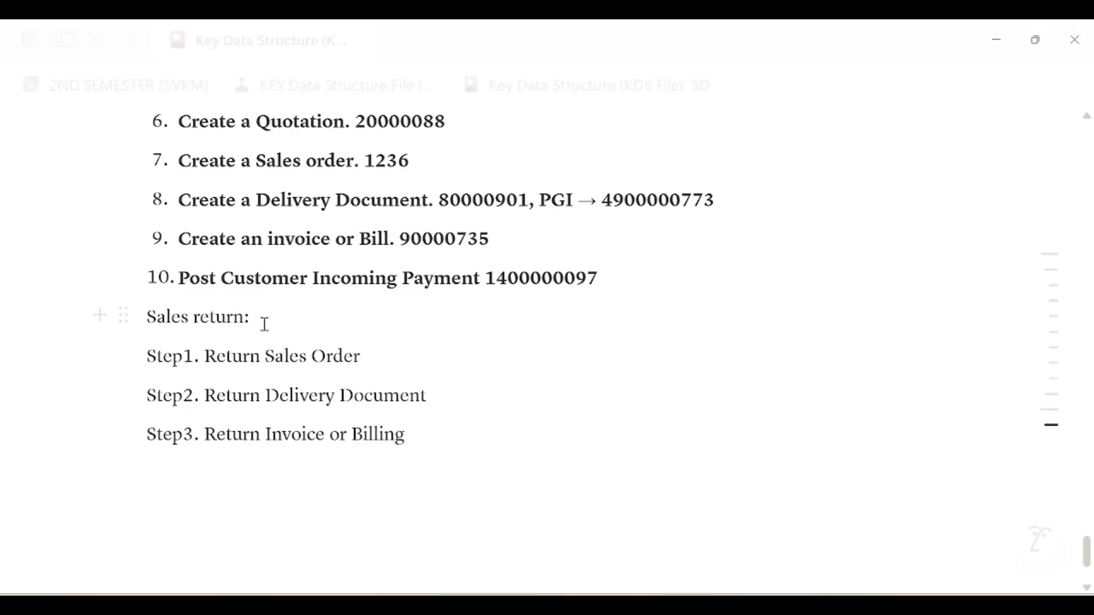
Turn the 'Sales return :' line into Heading 3 and capitalize it to 'Sales Return'
triple_click(214, 319)
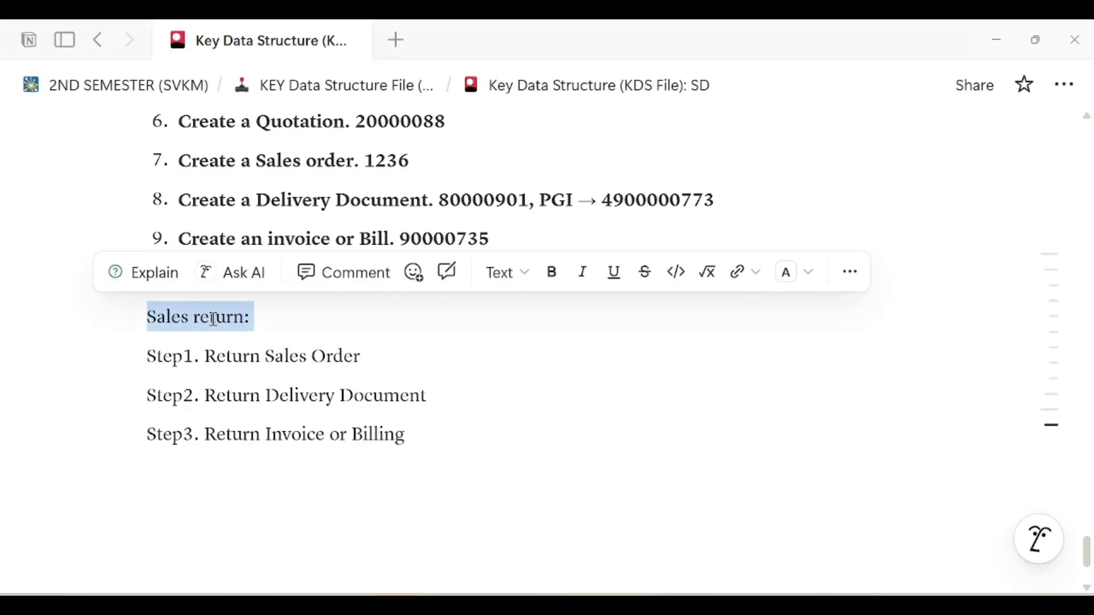
left_click(521, 274)
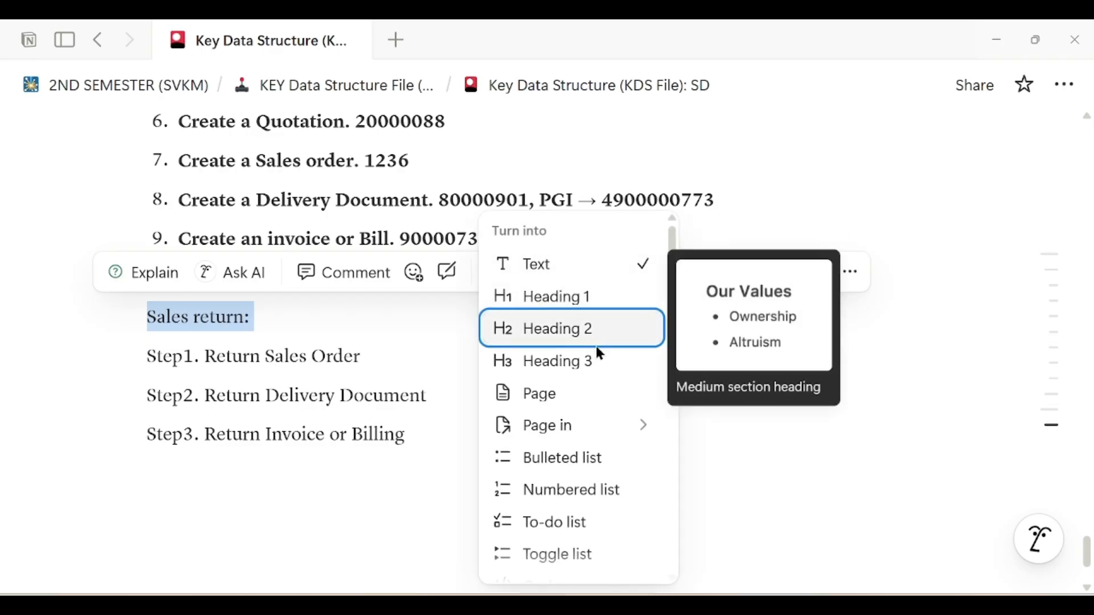
left_click(570, 361)
left_click(220, 336)
key("BackSpace")
type("R")
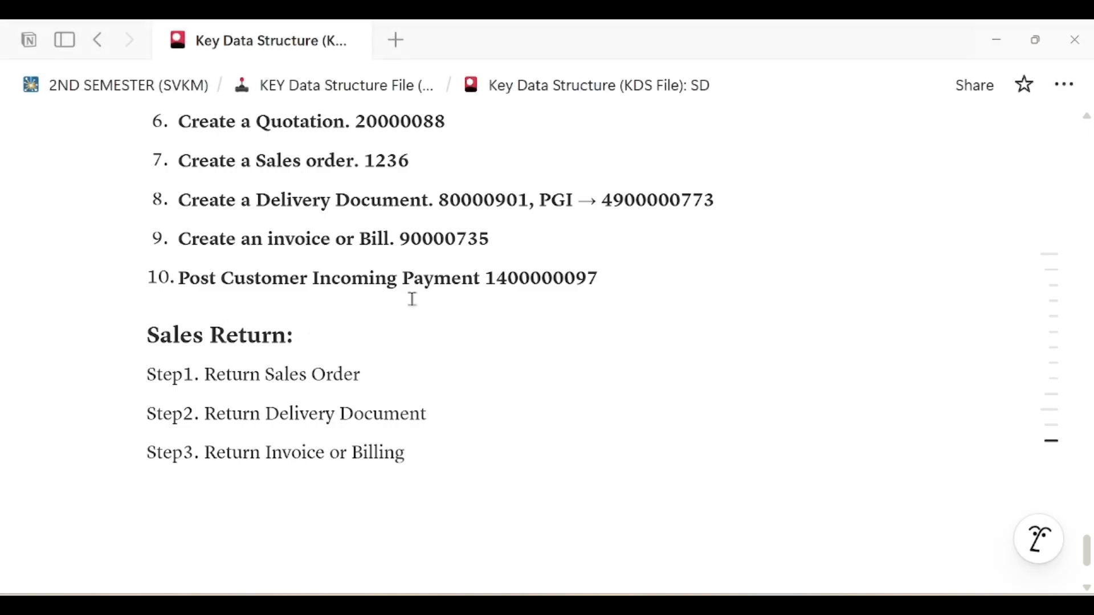
Make 'Step1. Return Sales Order' a blue Heading 3 with an empty line below it
left_click(337, 351)
left_click_drag(398, 240, 489, 240)
left_click(316, 342)
left_click_drag(146, 373, 381, 374)
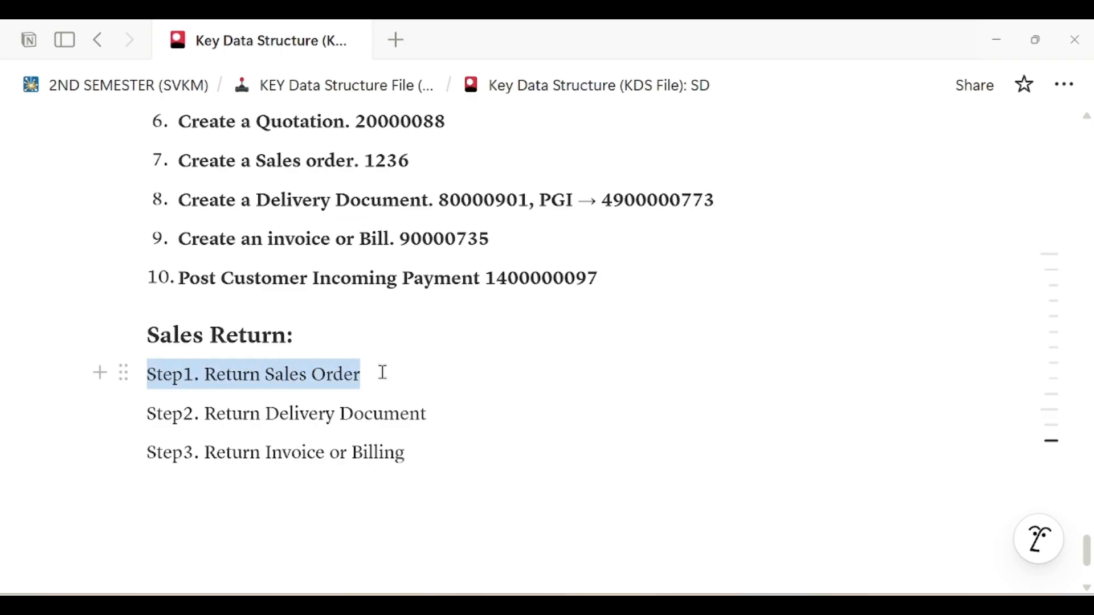
left_click(384, 373)
key("Return")
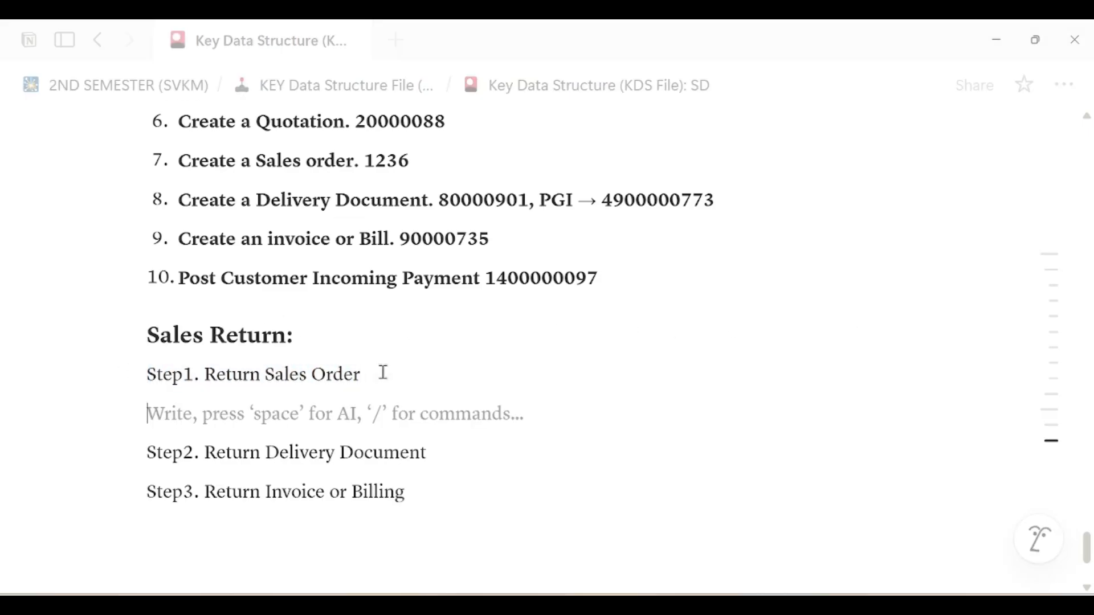
triple_click(306, 382)
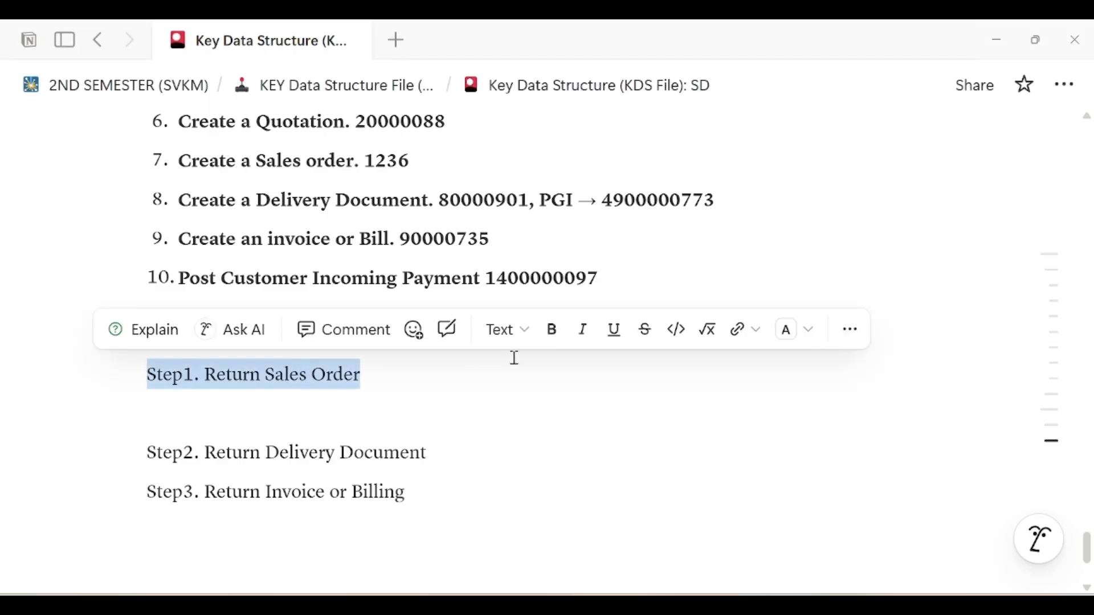
left_click(522, 337)
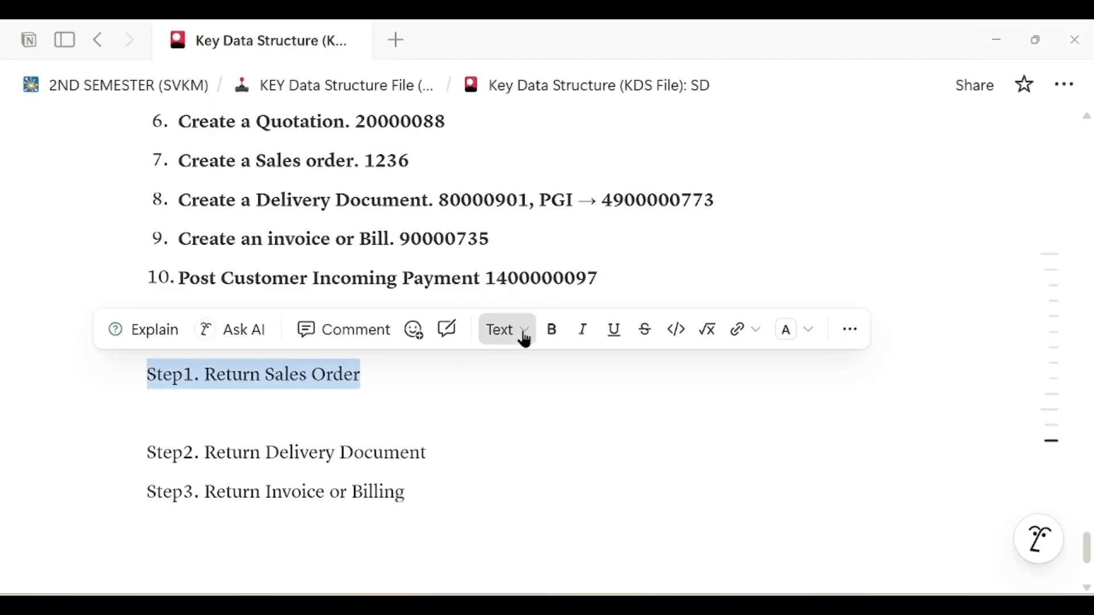
left_click(532, 366)
key("ctrl+shift+h")
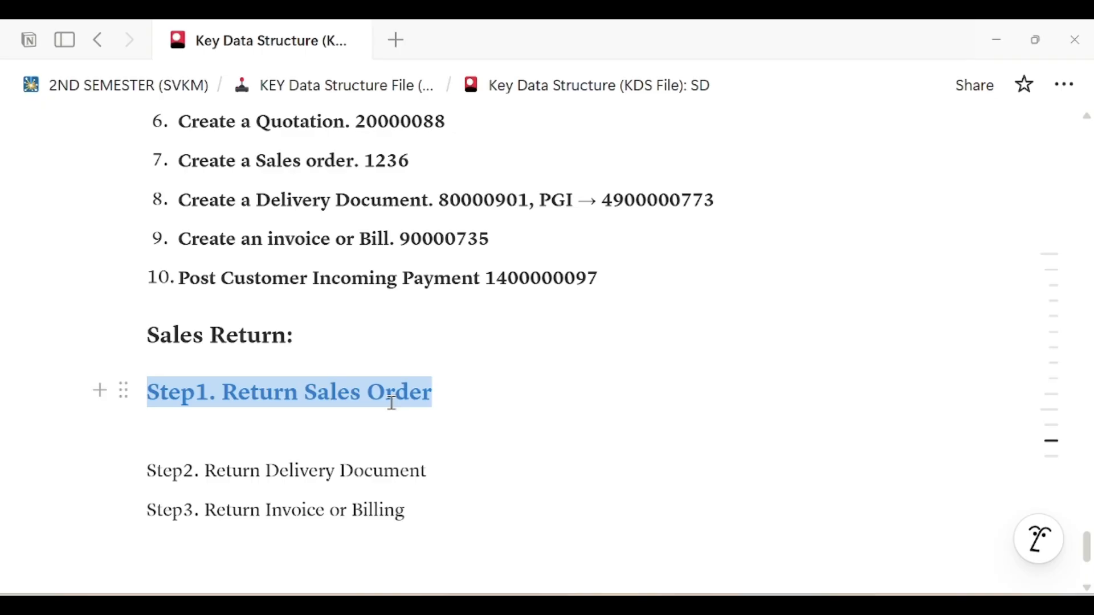
Write 'Reference →' under the Step1 heading and paste invoice number 90000735 from item 9
left_click(374, 432)
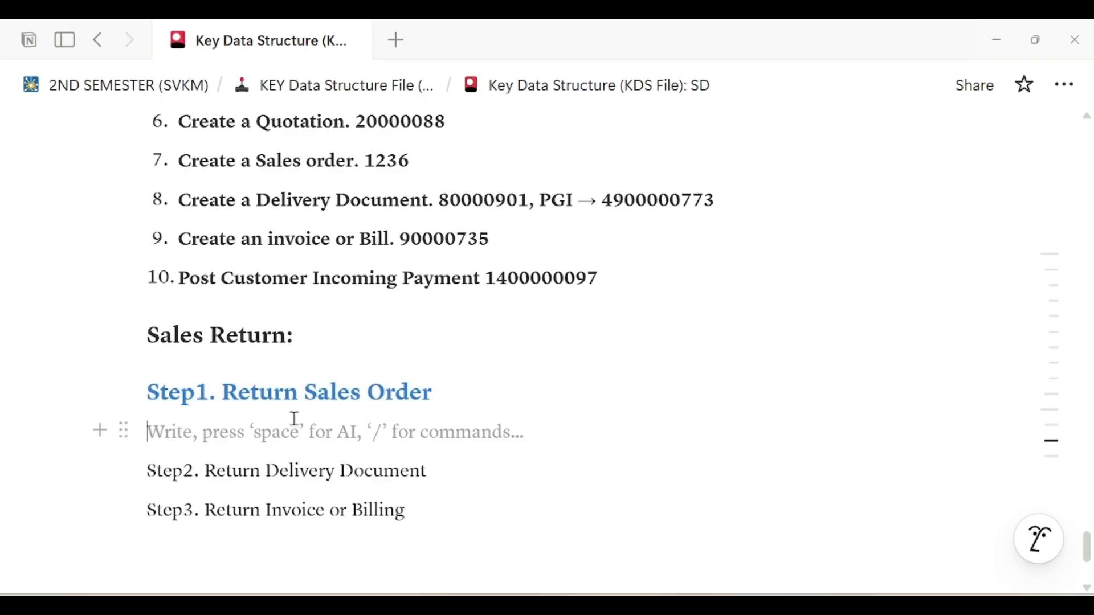
type("Fre")
key("BackSpace")
key("BackSpace")
key("BackSpace")
type("Re")
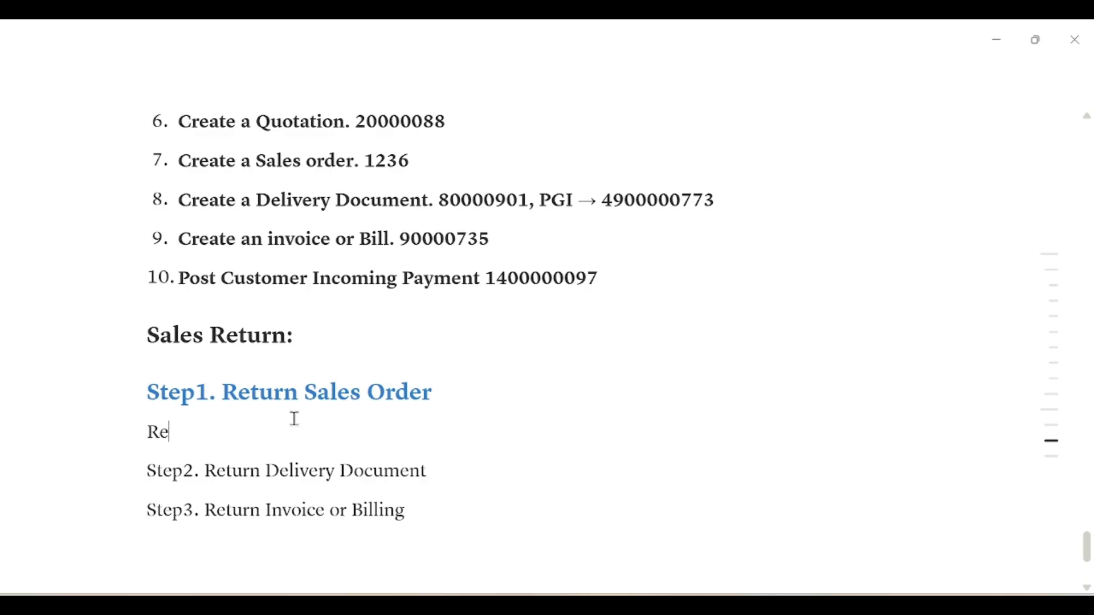
type("frence")
key("BackSpace")
key("BackSpace")
key("BackSpace")
key("BackSpace")
type("erence →")
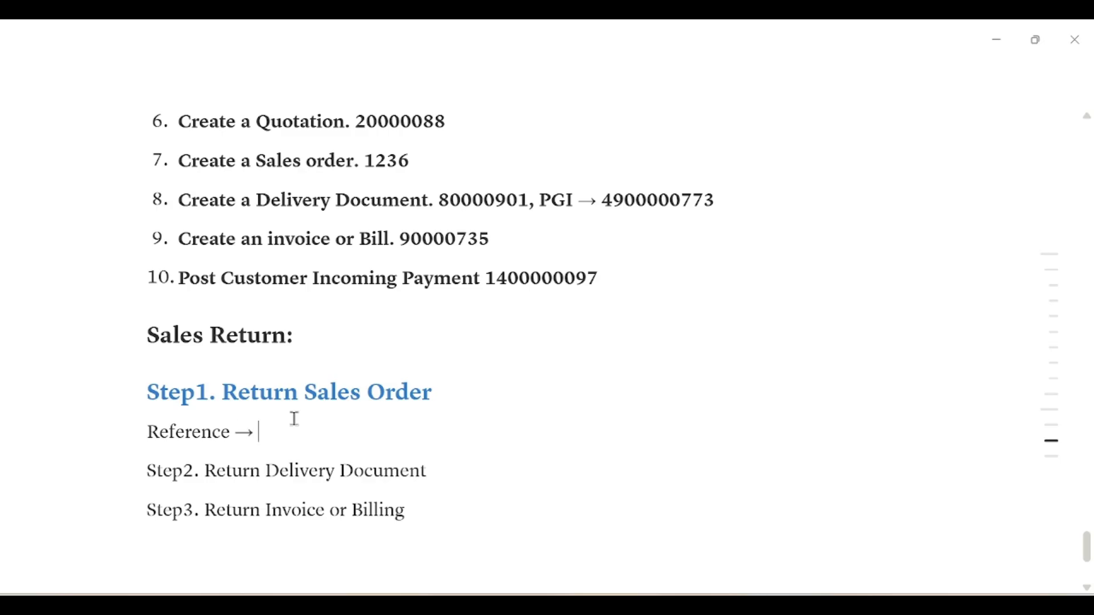
left_click_drag(401, 240, 493, 237)
key("ctrl+c")
left_click(317, 441)
key("ctrl+v")
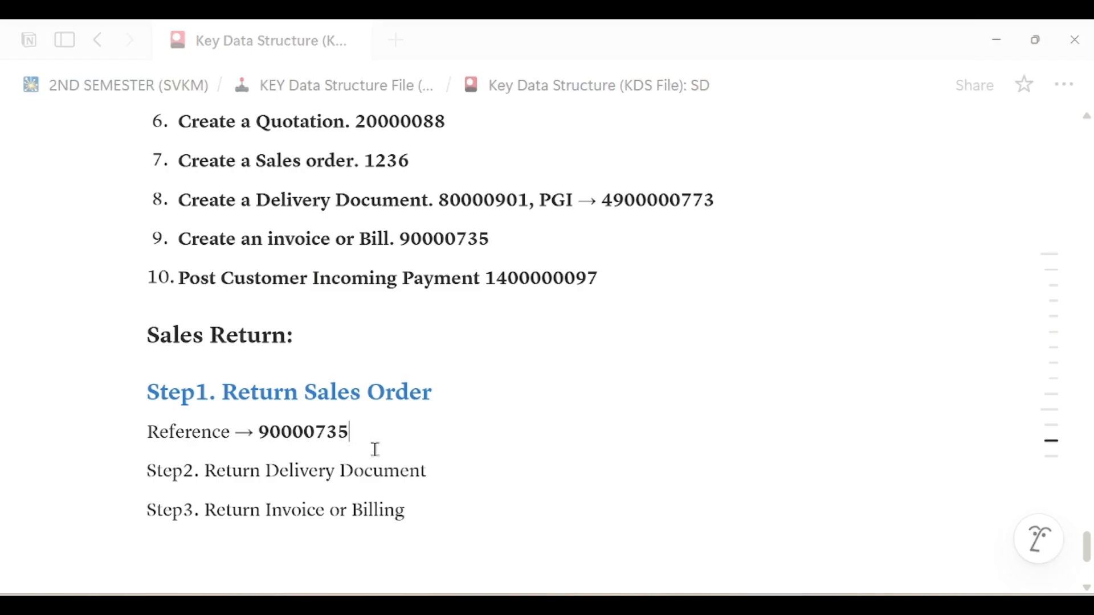
Add an empty line below the 'Reference → 90000735' line
scroll(391, 442, "down", 2)
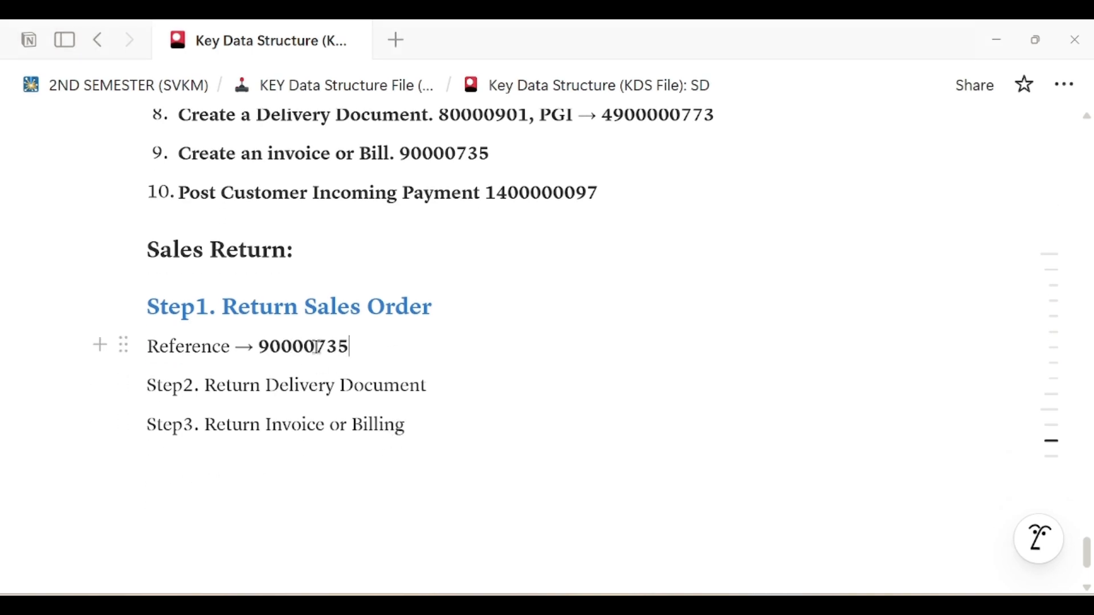
left_click(149, 346)
left_click(372, 342)
key("Return")
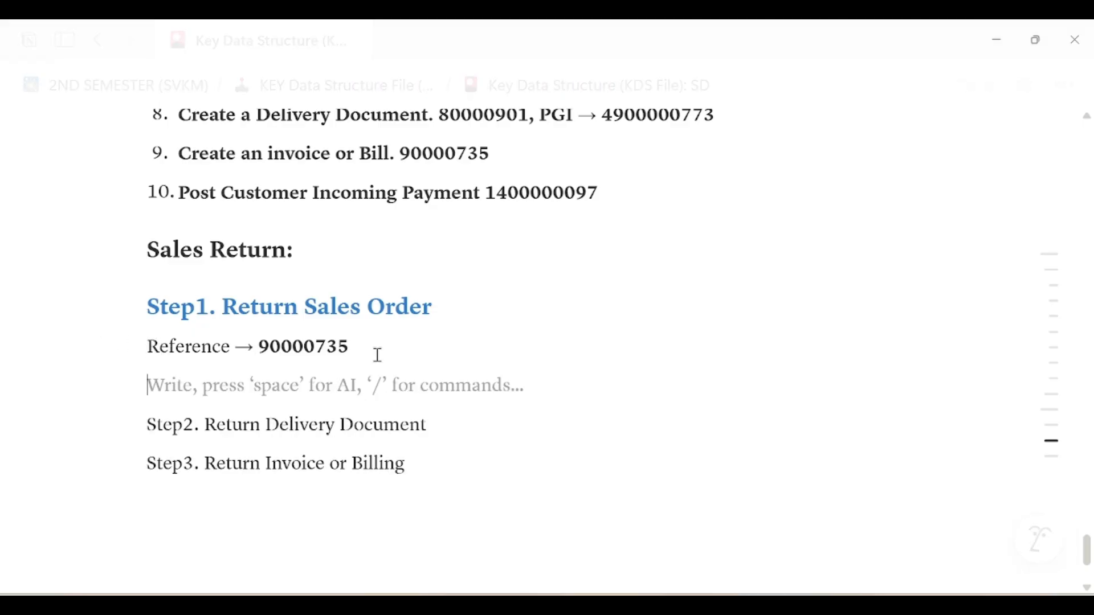
left_click_drag(263, 346, 349, 351)
left_click(302, 356)
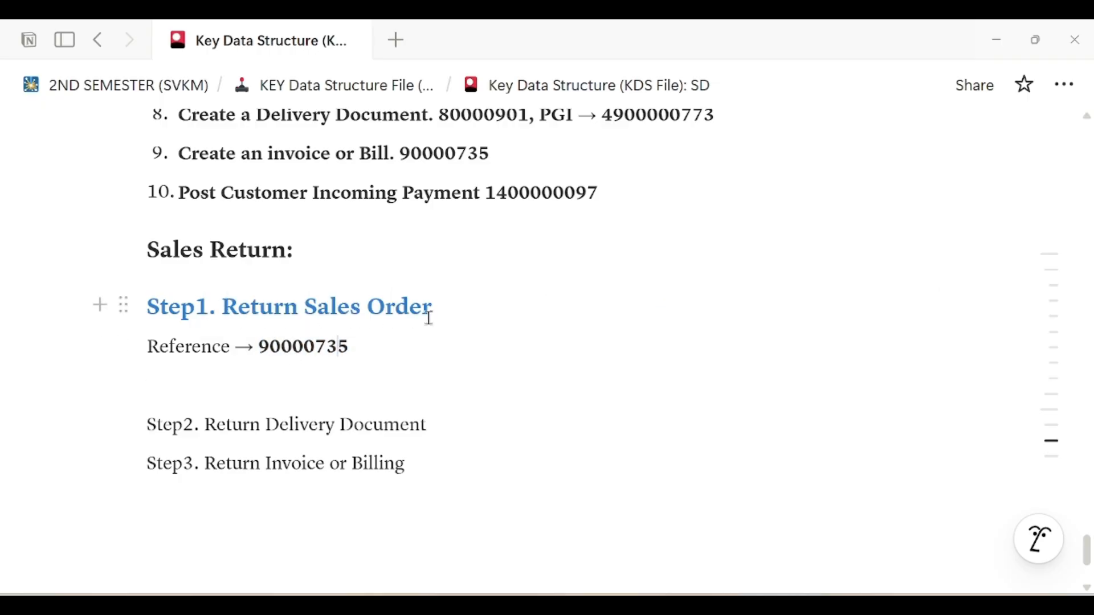
left_click(262, 391)
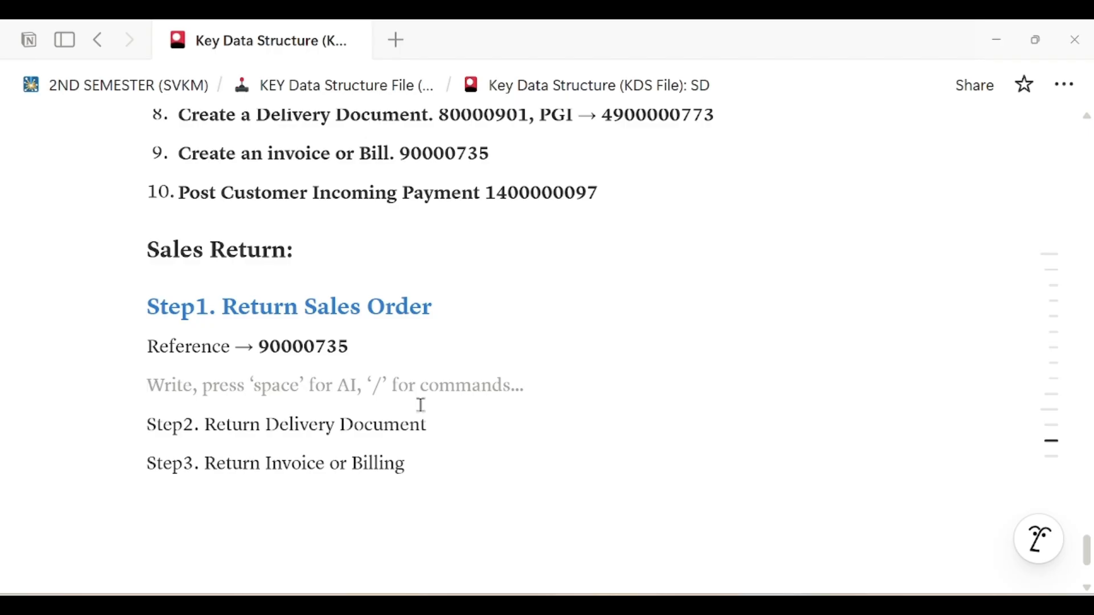
Add the line 'Order type for your Return Sales Order -> RE', then start a fresh line below
type("Orde")
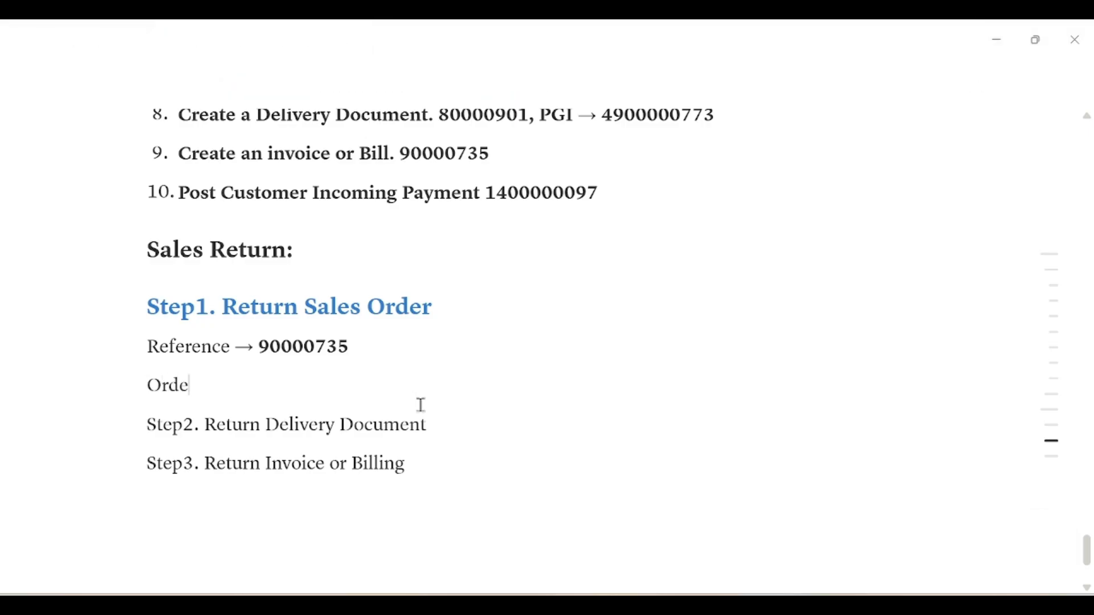
type("r type for your")
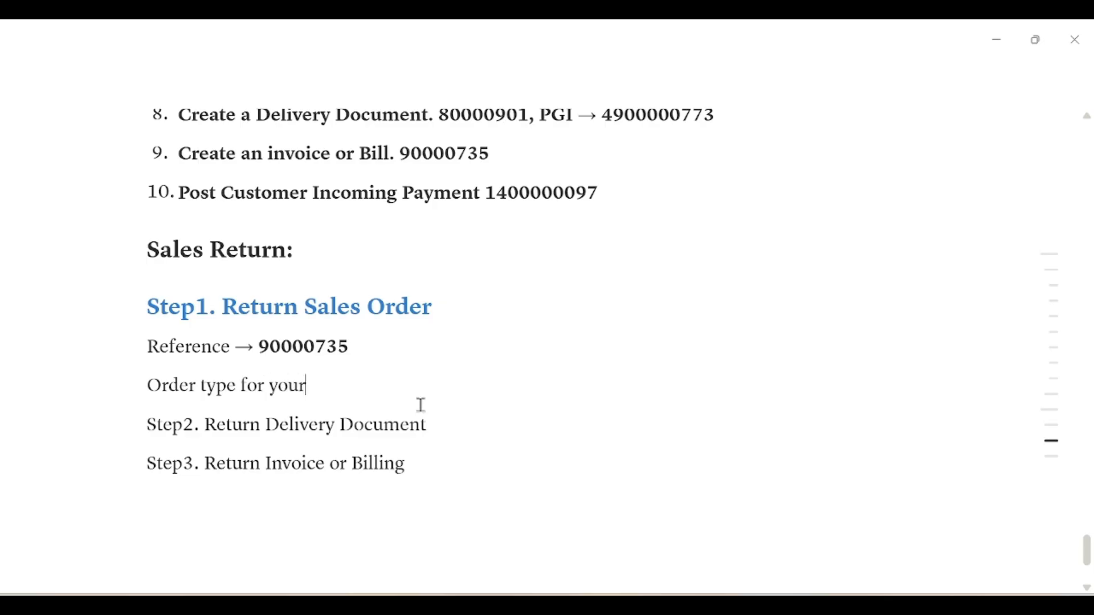
left_click_drag(224, 304, 437, 302)
key("ctrl+c")
left_click(422, 389)
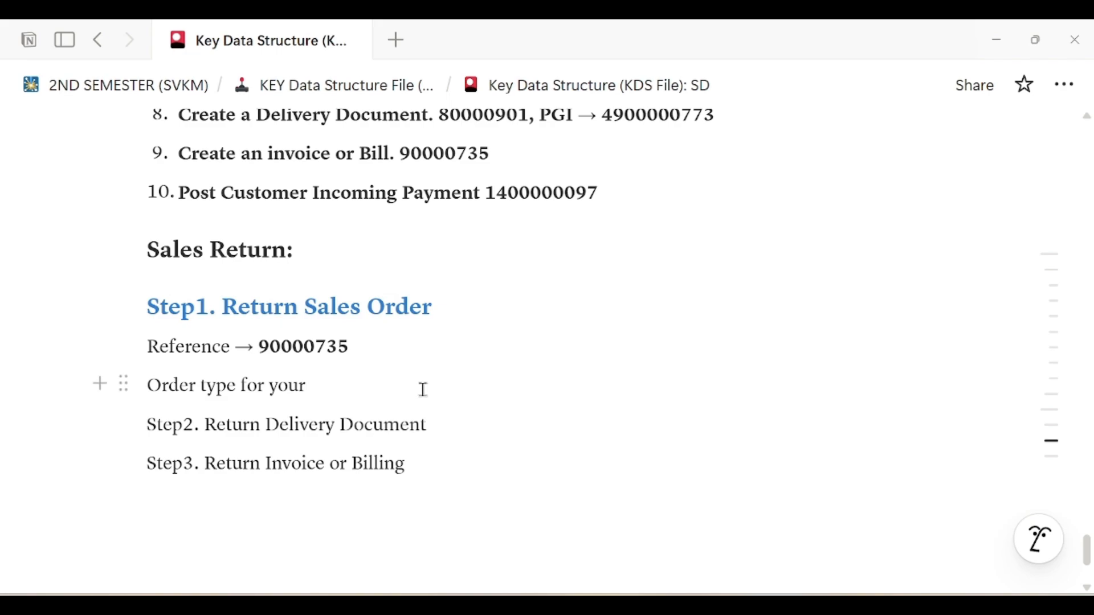
key("ctrl+v")
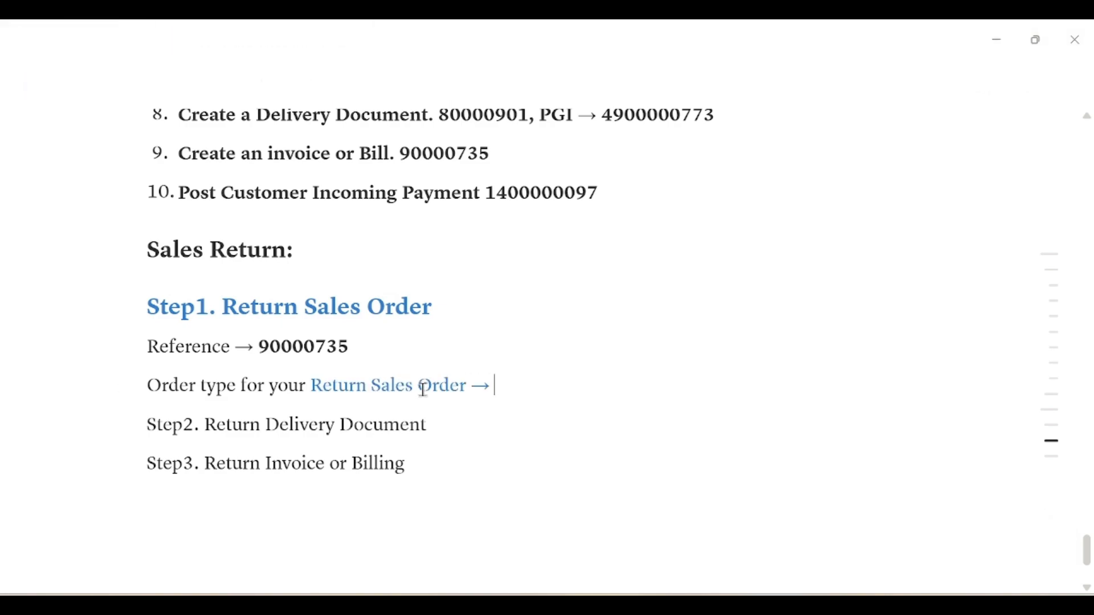
type("-> RE")
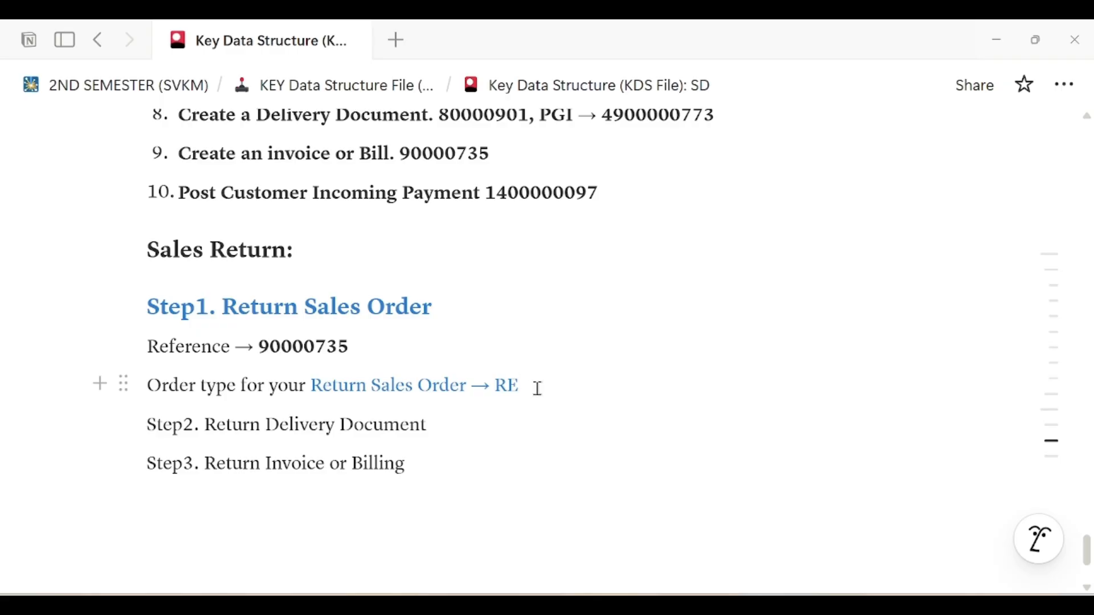
key("Return")
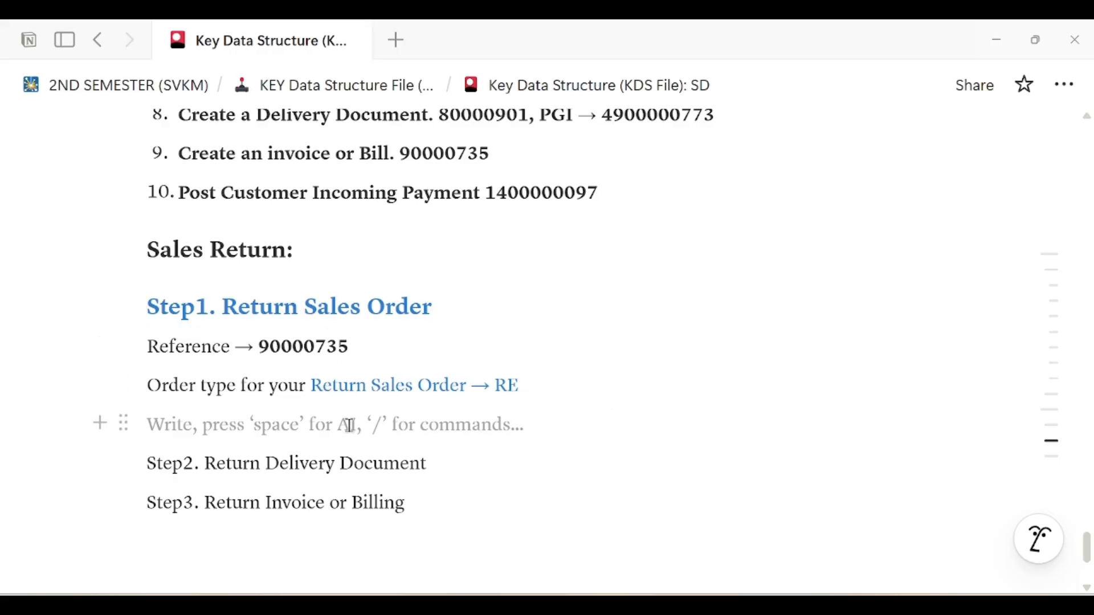
Add lines 'Create -> VA01' and 'Change -> VA02', fixing the Change typo
type("Create →")
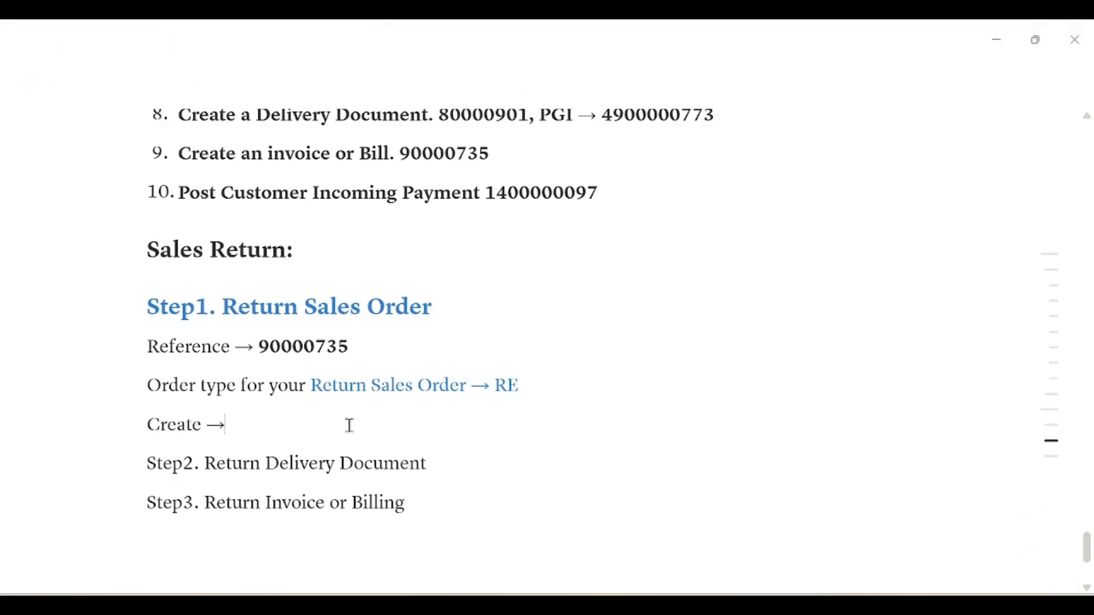
type("-> VA")
type("01")
key("Return")
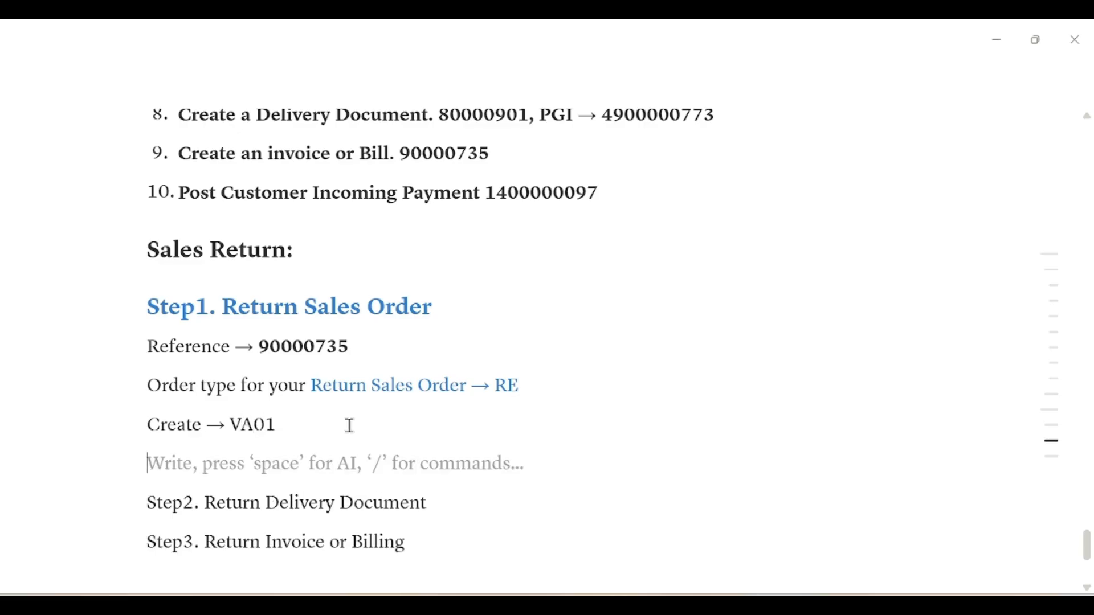
type("Chnage")
key("BackSpace")
key("BackSpace")
key("BackSpace")
type("nge")
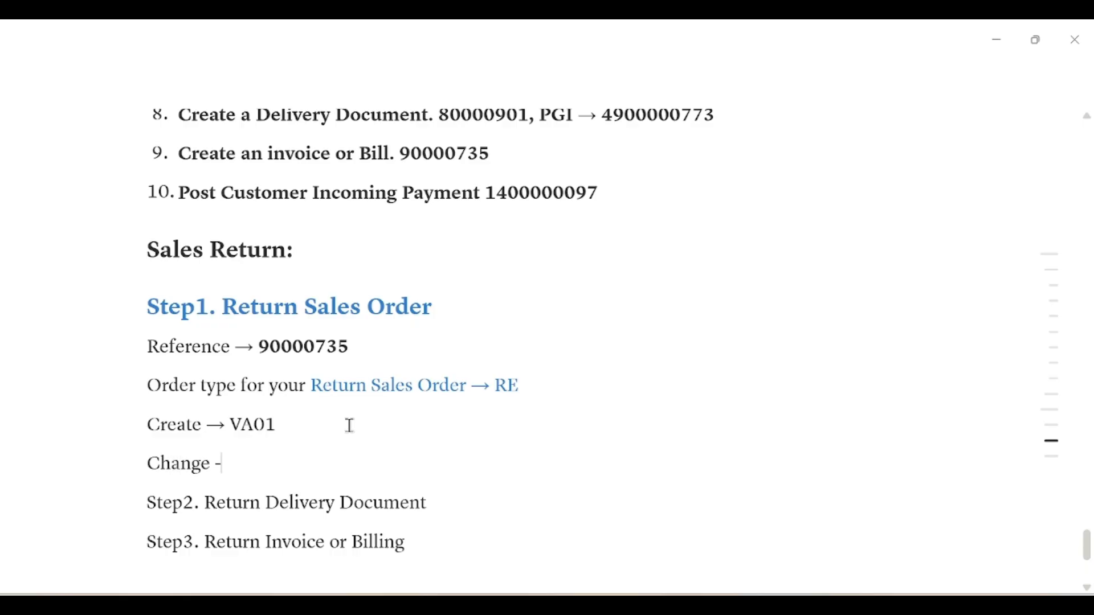
type(" -> VA02")
Add 'Display -> VA03' and start a 'List of Order → VA0' line below it
key("Return")
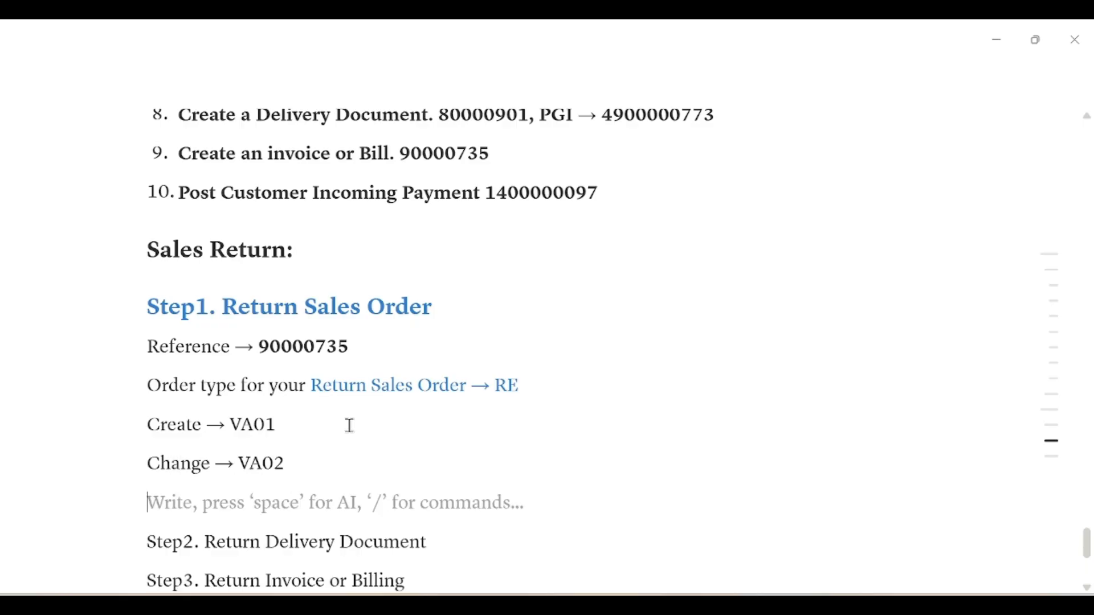
type("Dsiplay")
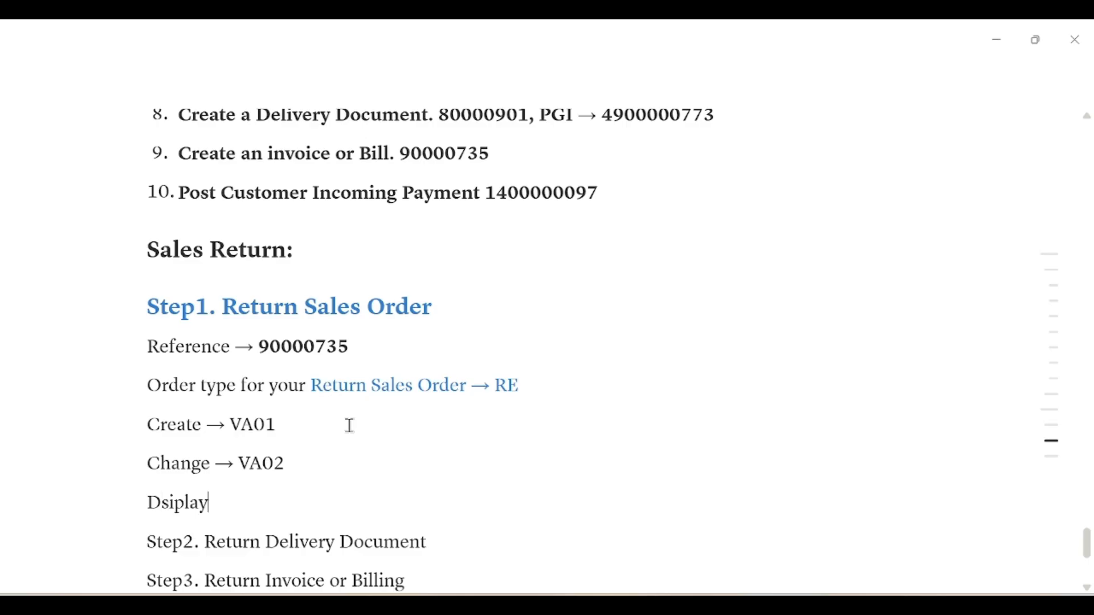
key("BackSpace")
key("BackSpace")
key("BackSpace")
key("BackSpace")
key("BackSpace")
key("BackSpace")
type("isplay -> VA03")
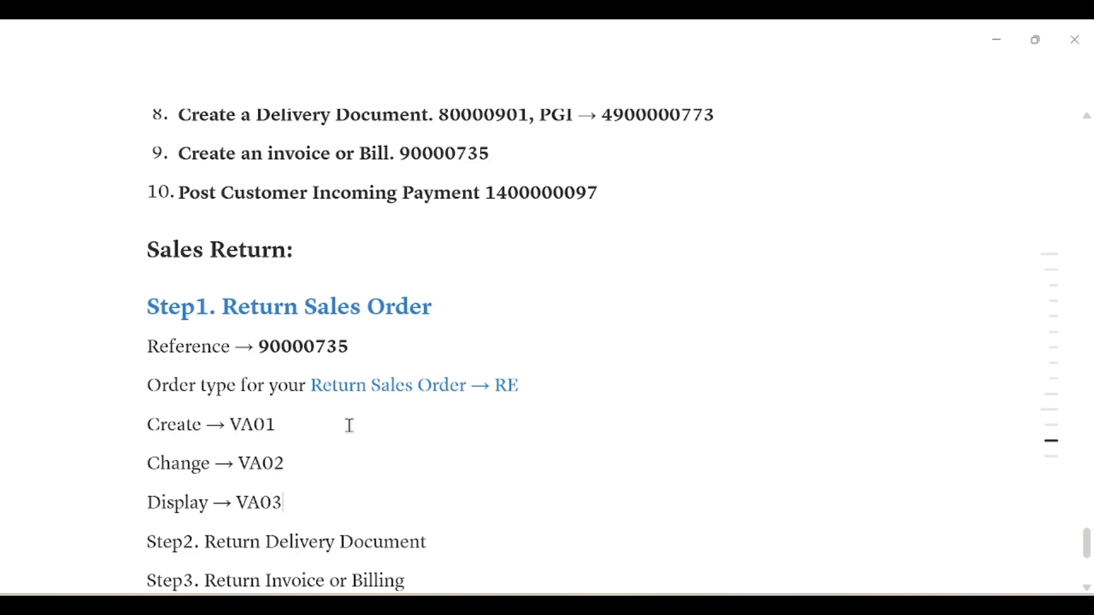
scroll(360, 427, "down", 3)
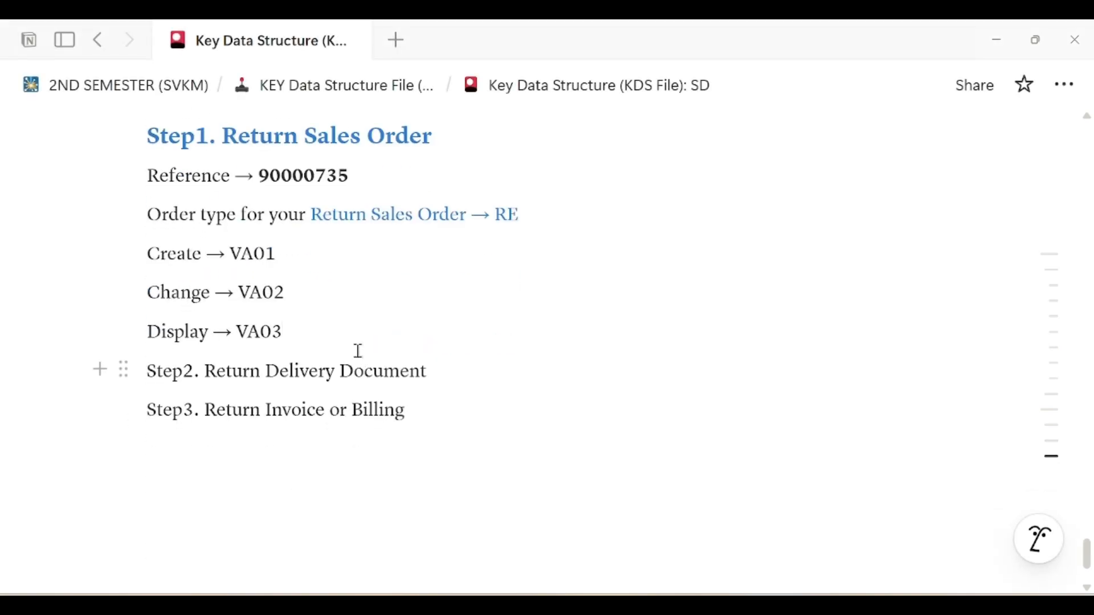
key("Return")
type("List of")
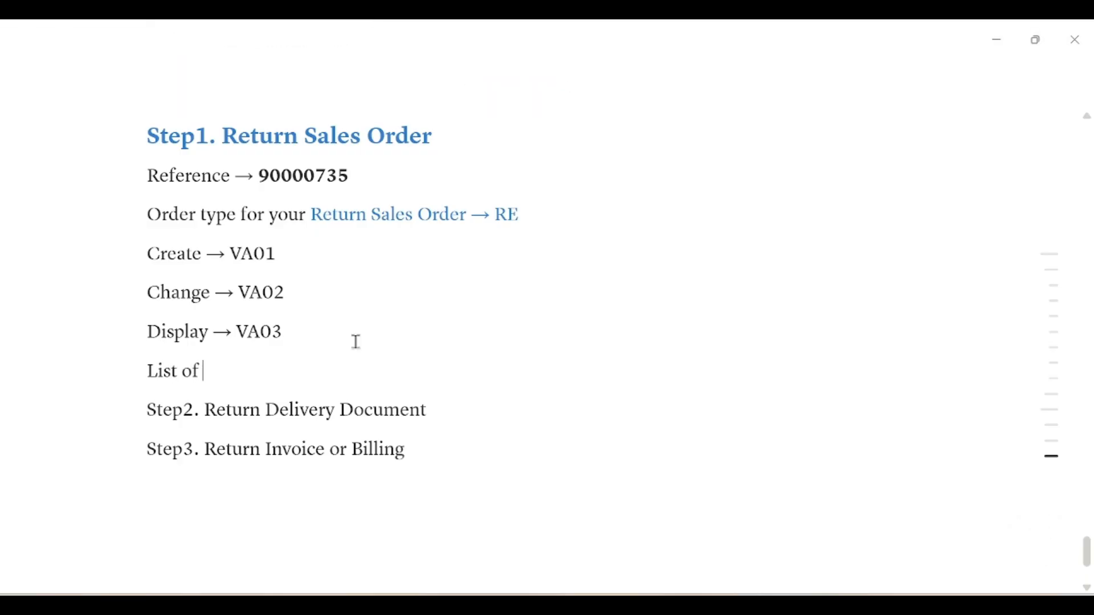
type("Order → VA05")
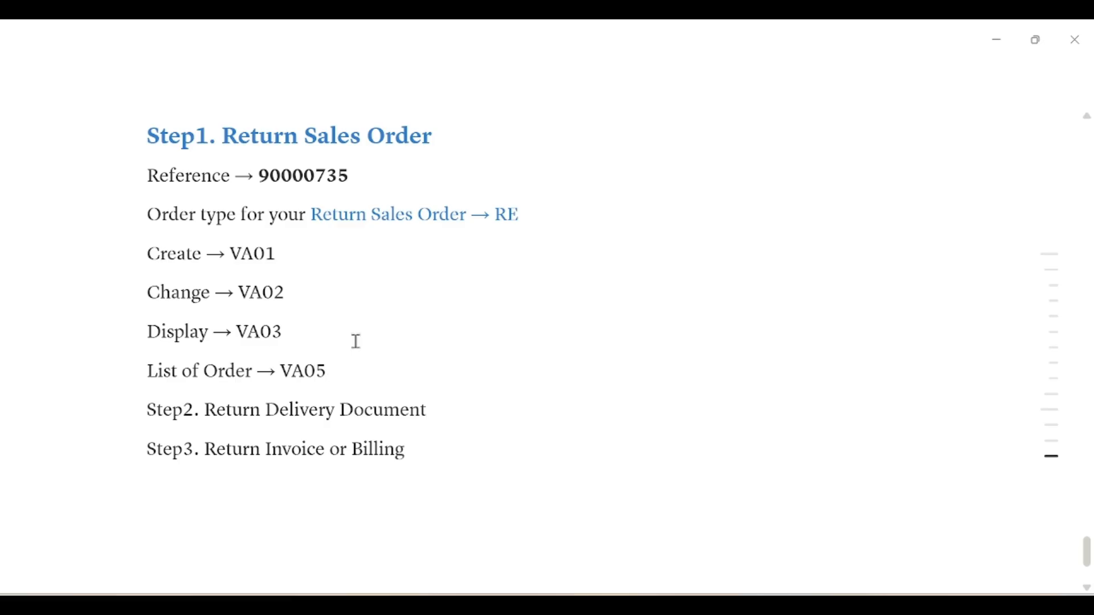
Insert blank spacer lines below Step2 and below 'List of Order → VA05'
double_click(242, 254)
left_click(182, 253)
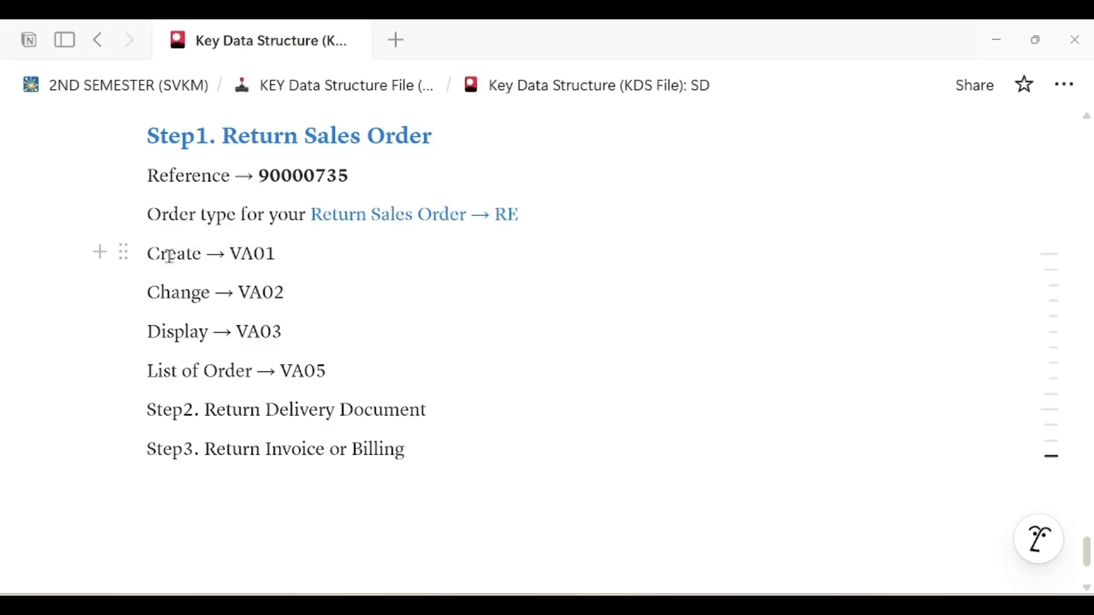
left_click(451, 410)
key("Return")
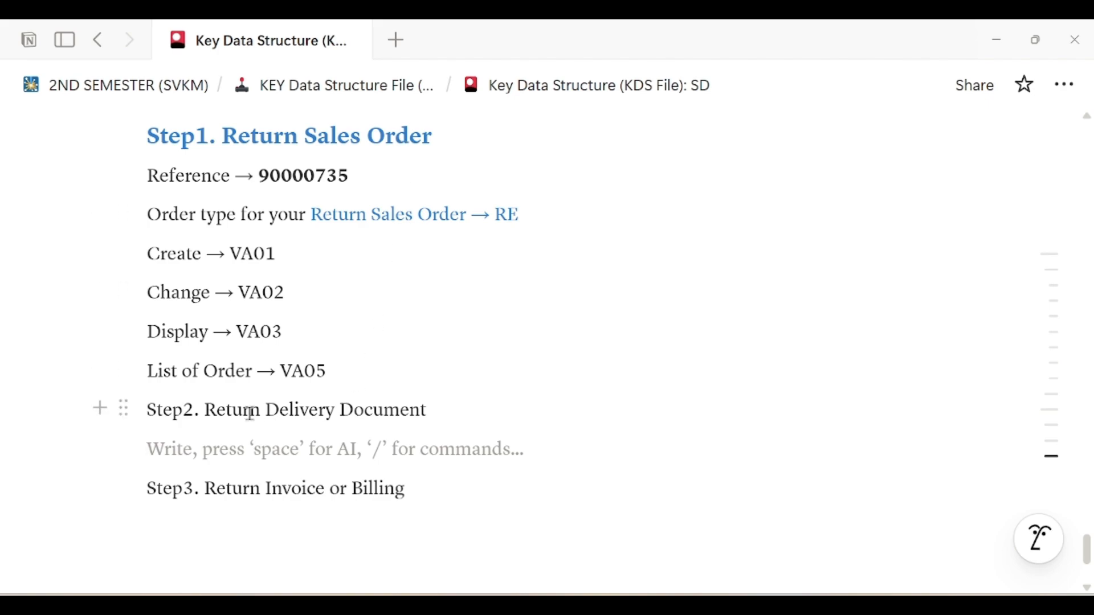
left_click(208, 410)
left_click_drag(213, 410, 421, 409)
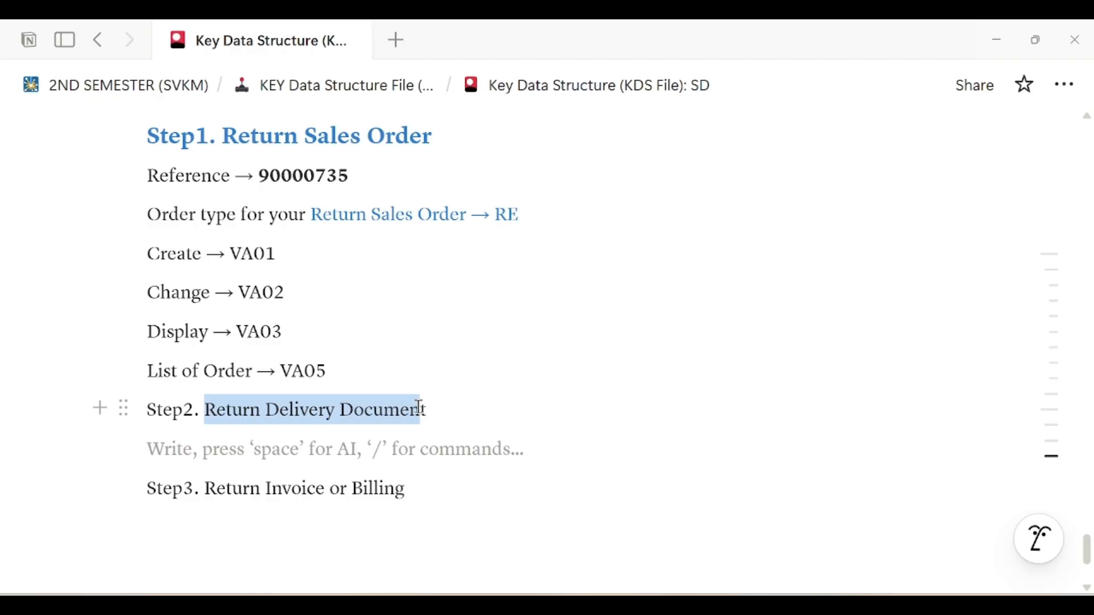
left_click(383, 433)
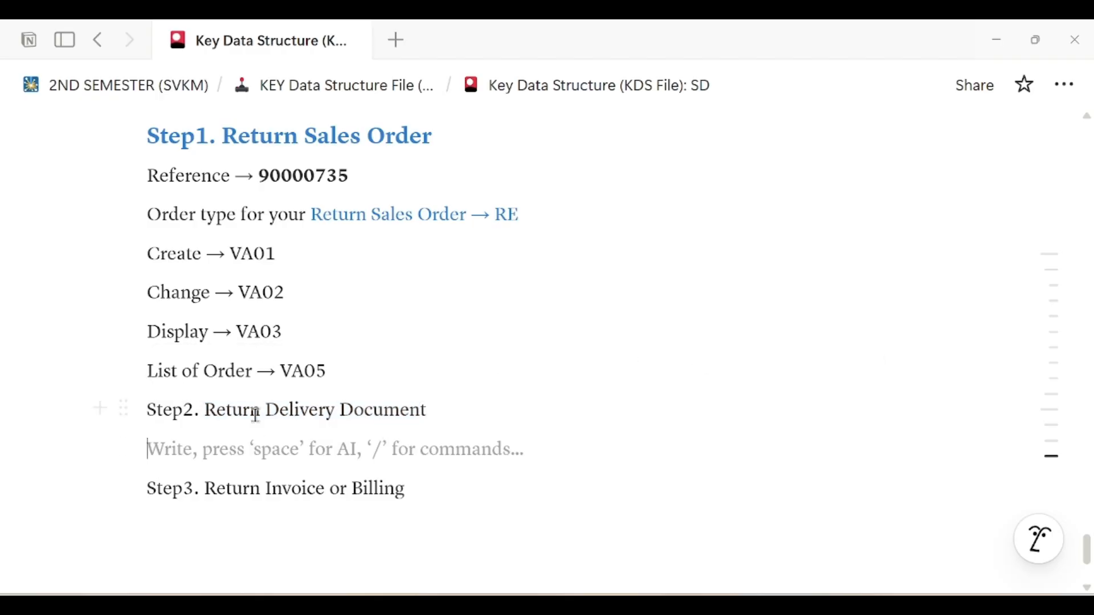
left_click(354, 369)
key("Return")
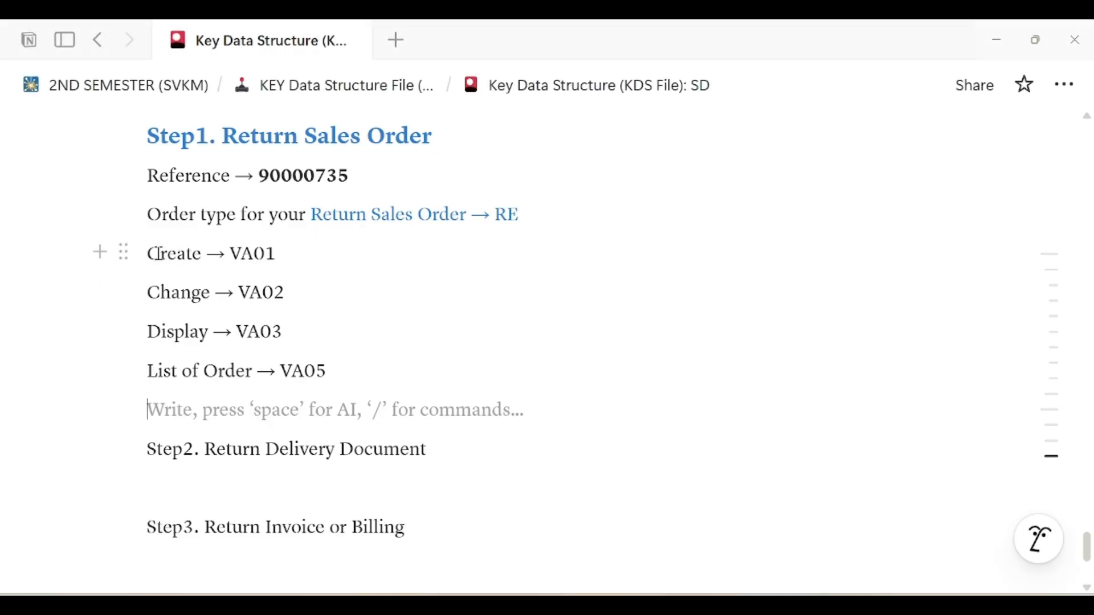
Switch to the SAP Easy Access window and enter transaction VA01
left_click_drag(229, 252, 283, 249)
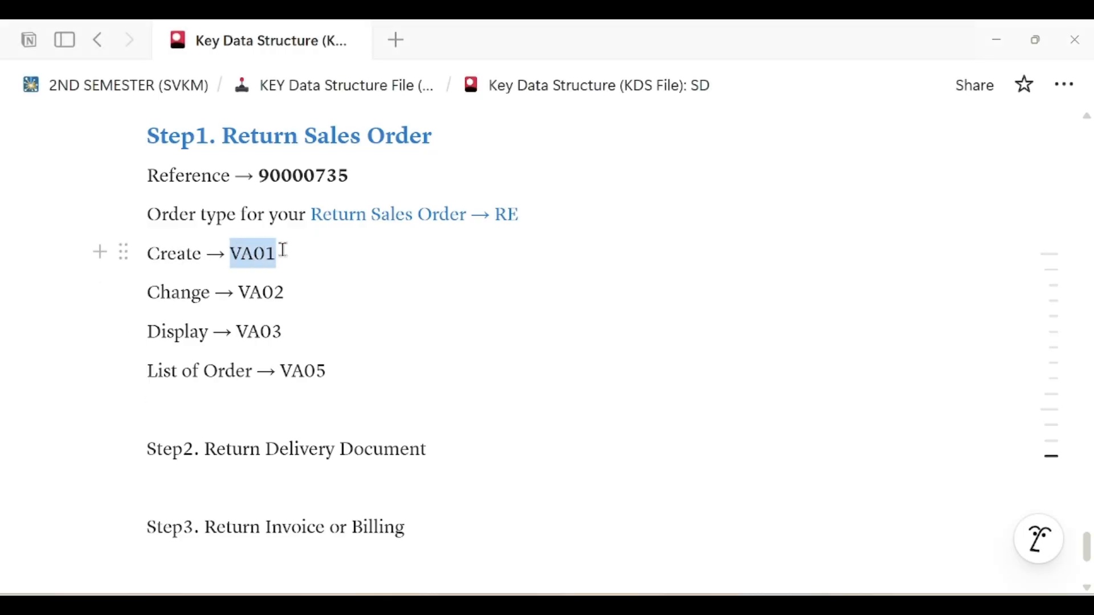
key("alt+Tab")
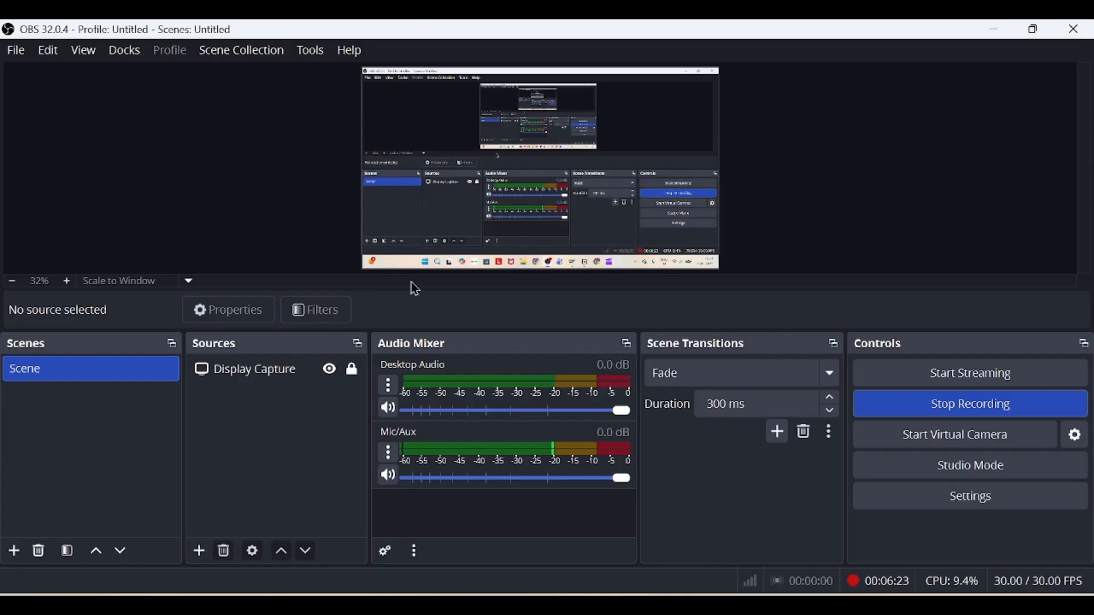
key("alt+Tab")
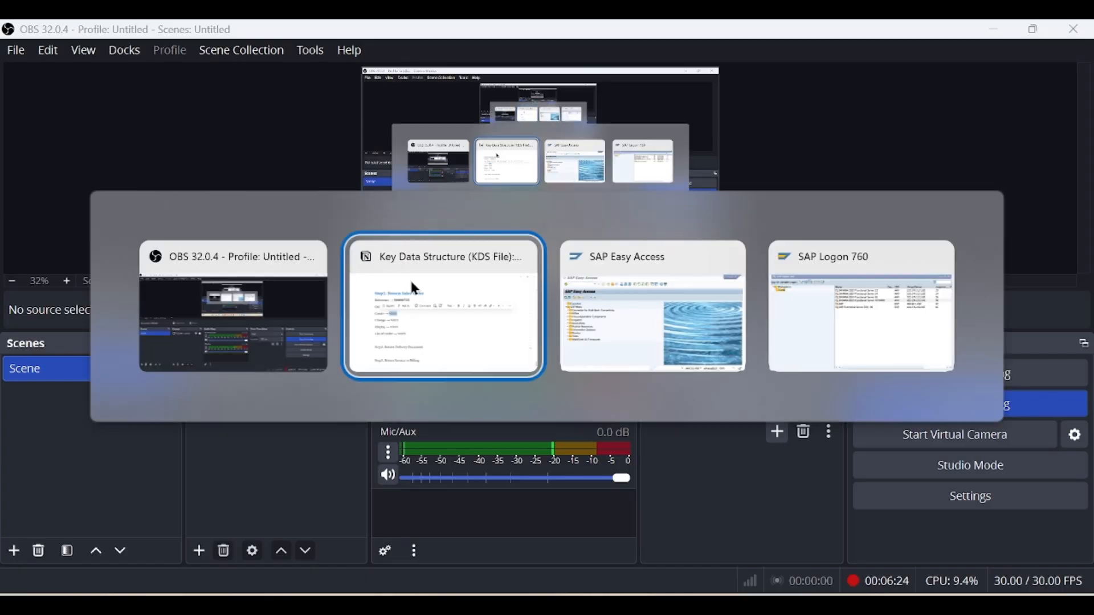
left_click(484, 288)
mouse_move(642, 588)
left_click(705, 527)
type("VA01")
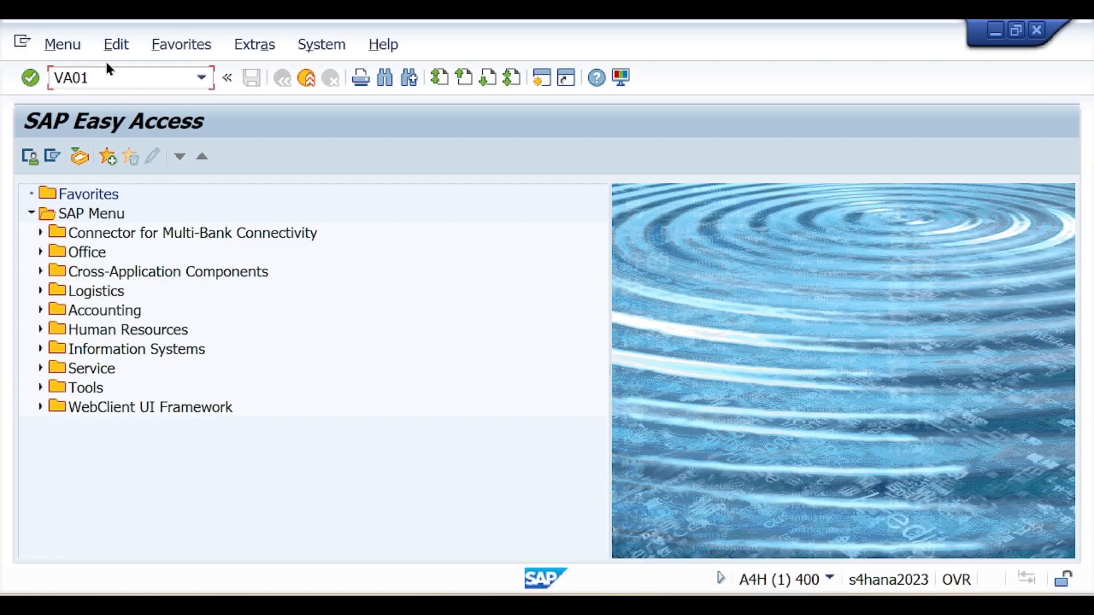
Run VA01 to reach the Create Sales Documents screen
left_click_drag(97, 78, 48, 69)
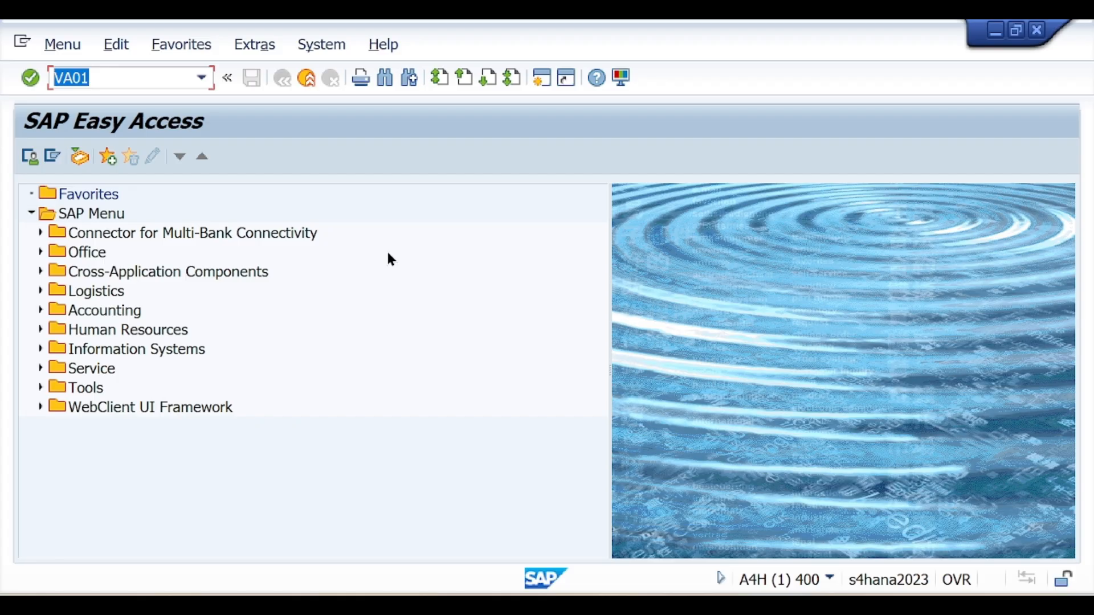
key("Return")
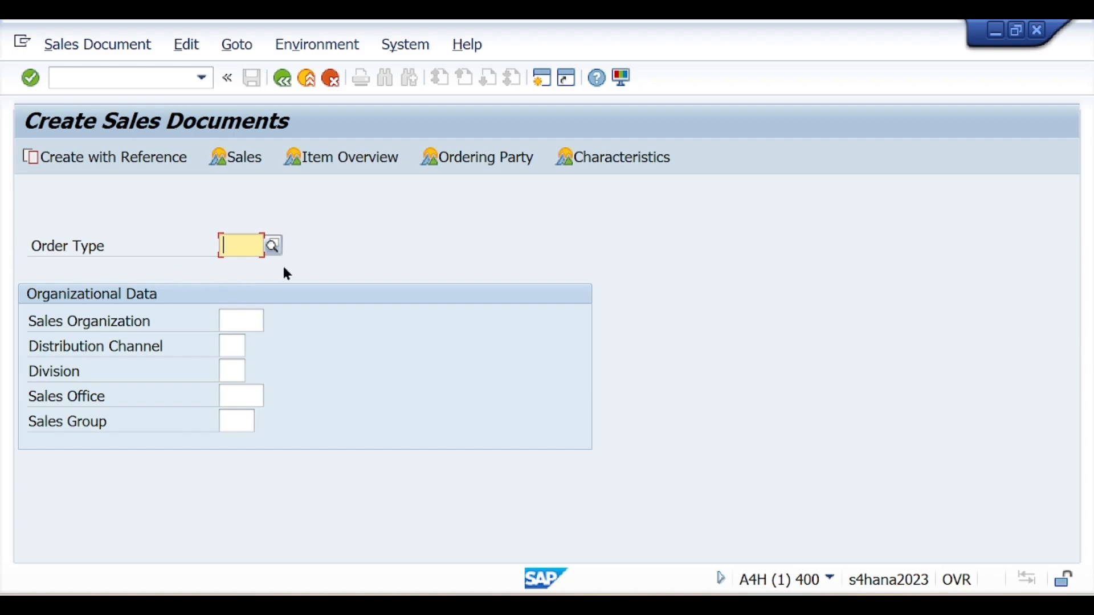
key("F10")
left_click(655, 605)
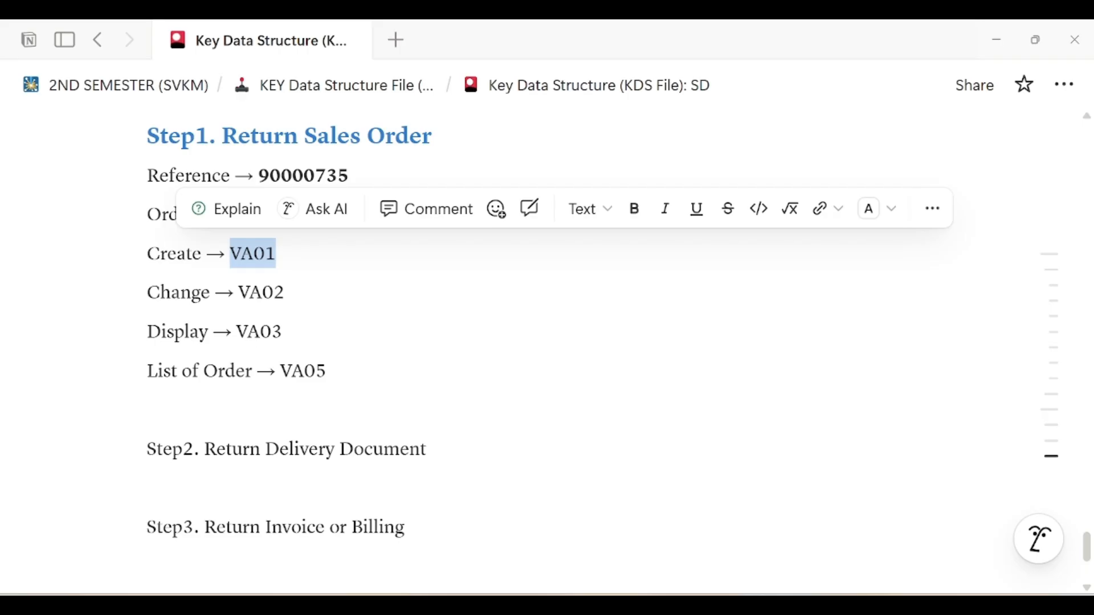
left_click(403, 344)
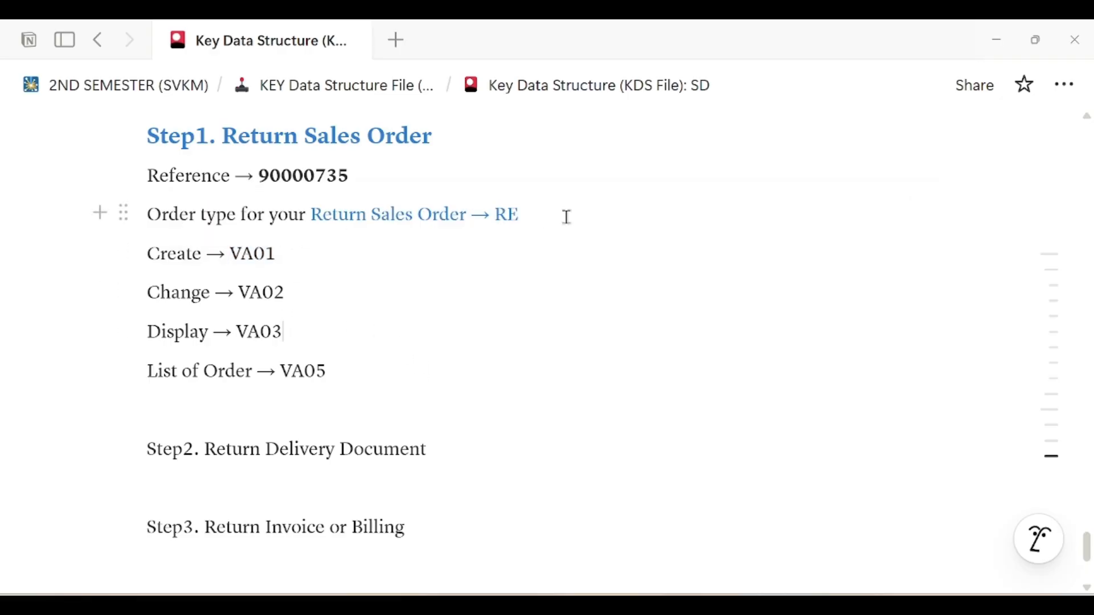
key("alt+Tab")
Enter order type RE, sales organization S011, channel 01, division 01, and choose Create with Reference
type("RE")
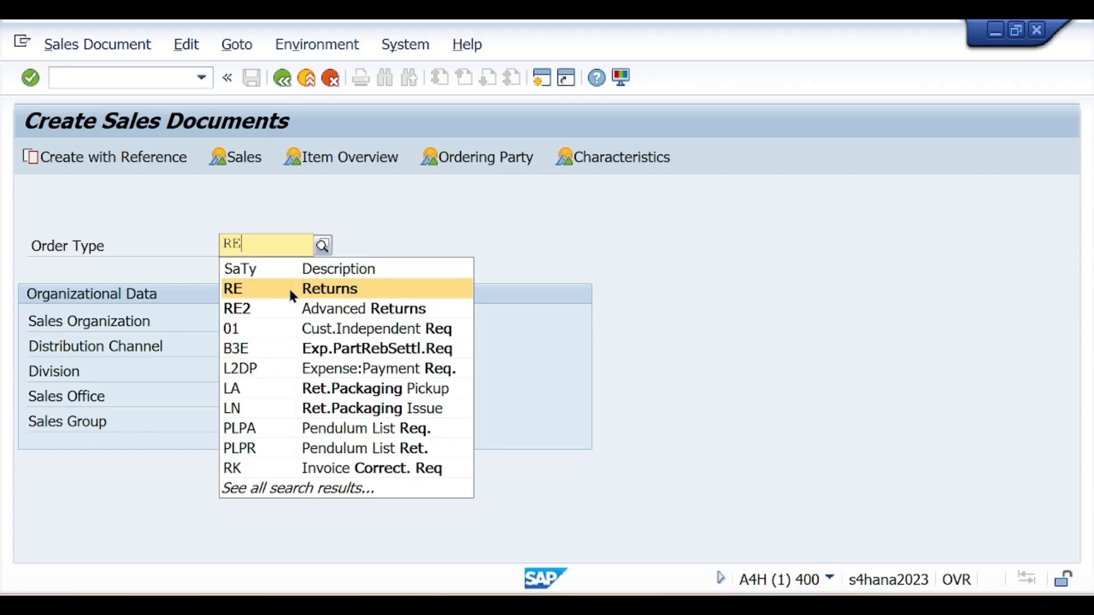
left_click(271, 292)
left_click(240, 322)
type("SO11")
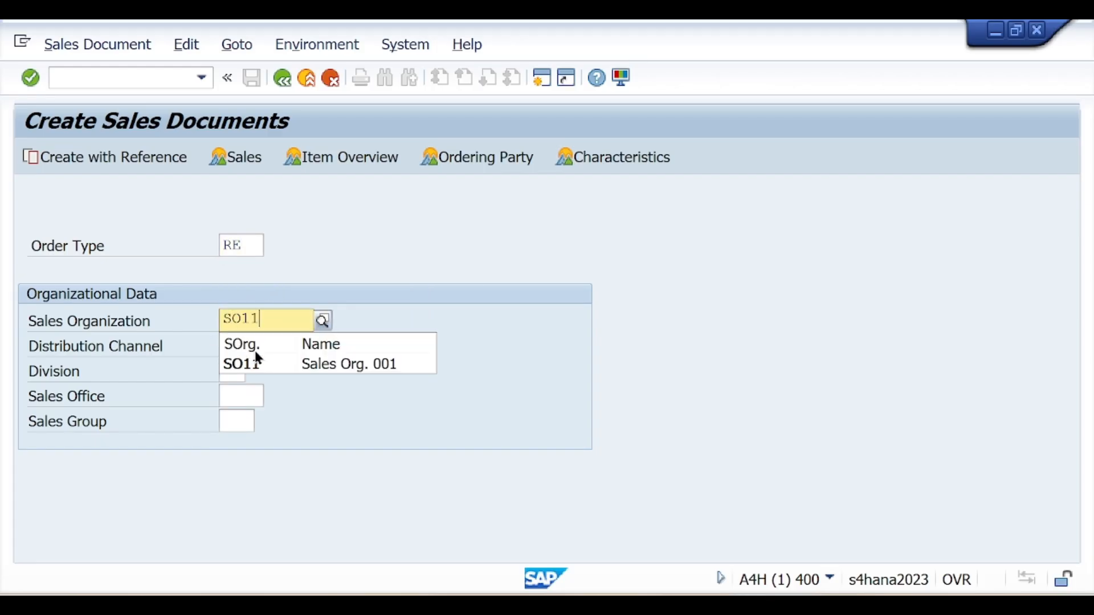
left_click(252, 365)
left_click(238, 347)
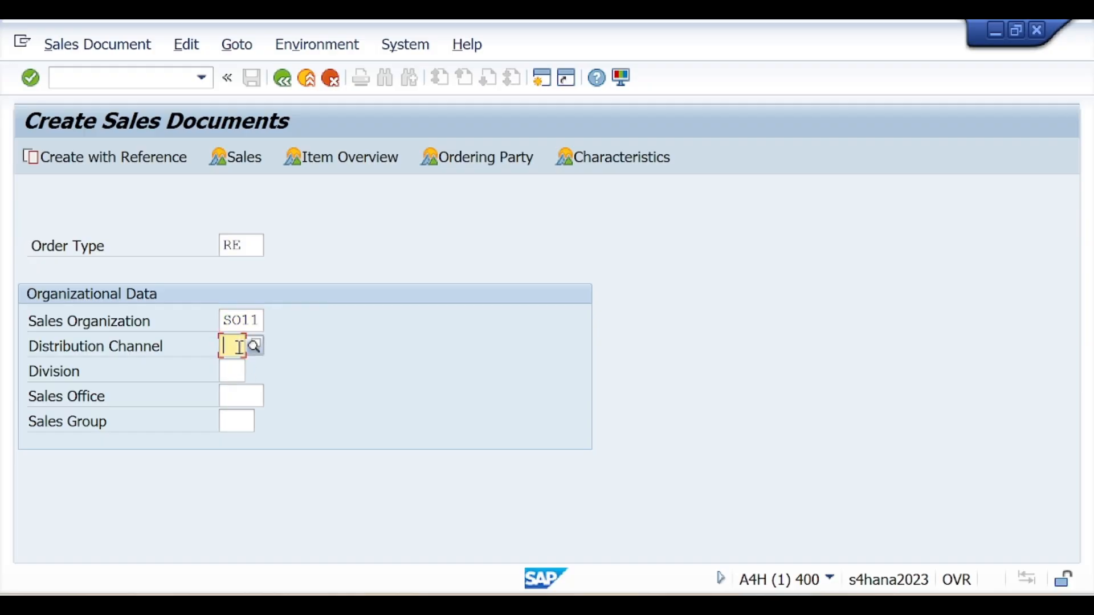
type("01")
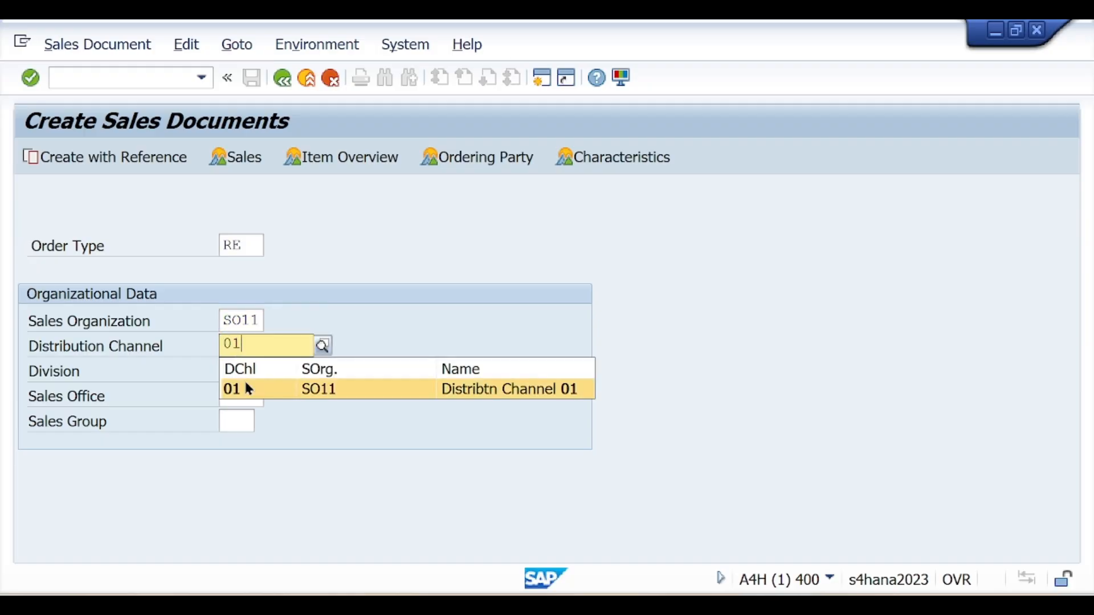
left_click(247, 386)
left_click(234, 372)
type("01")
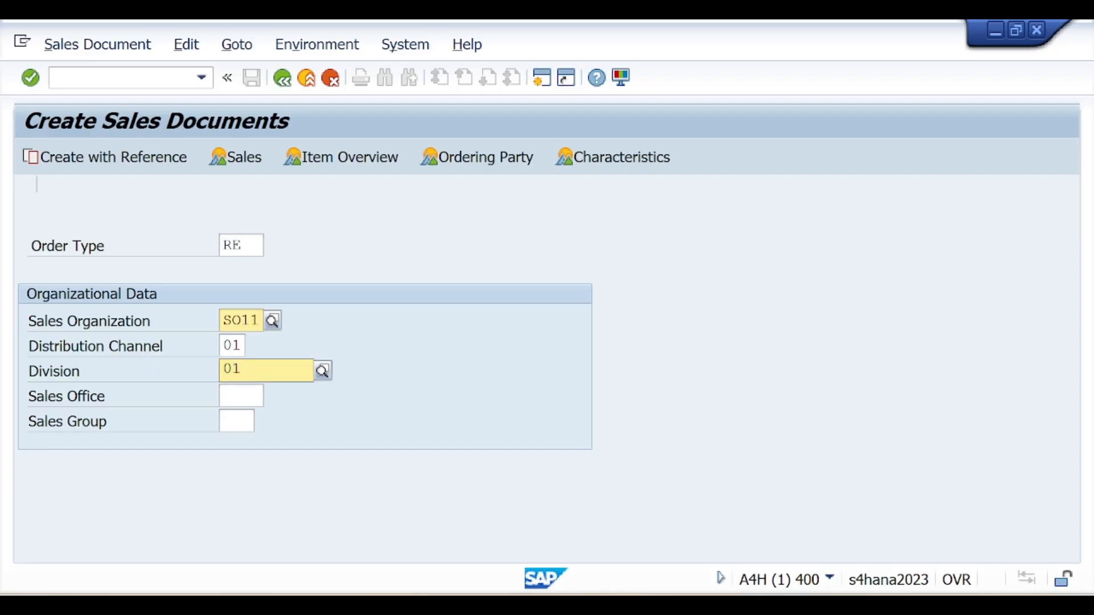
left_click(244, 410)
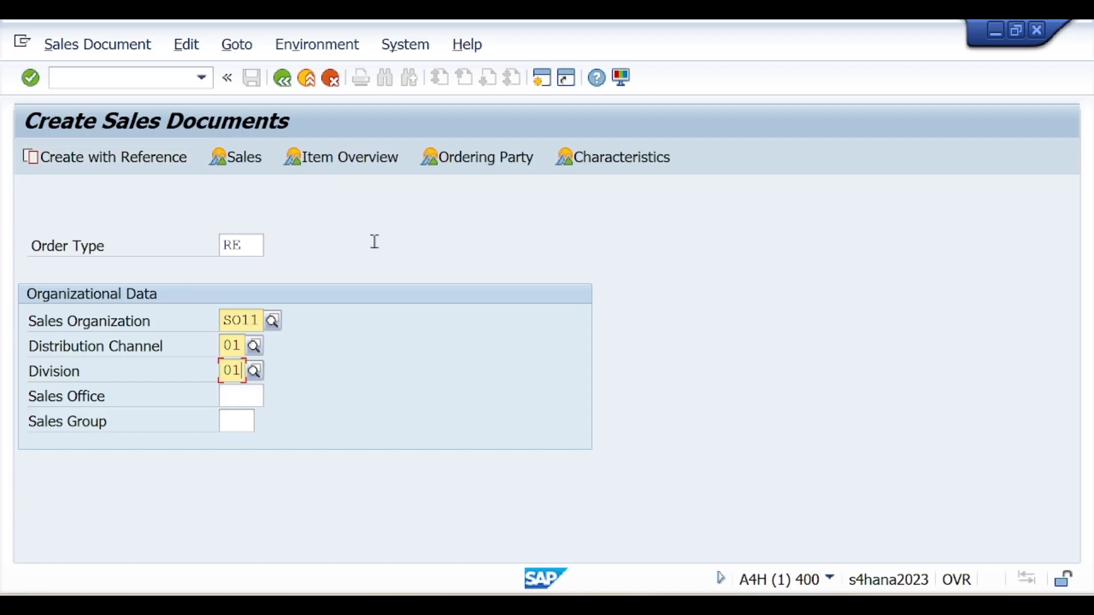
left_click(128, 157)
left_click_drag(128, 157, 735, 148)
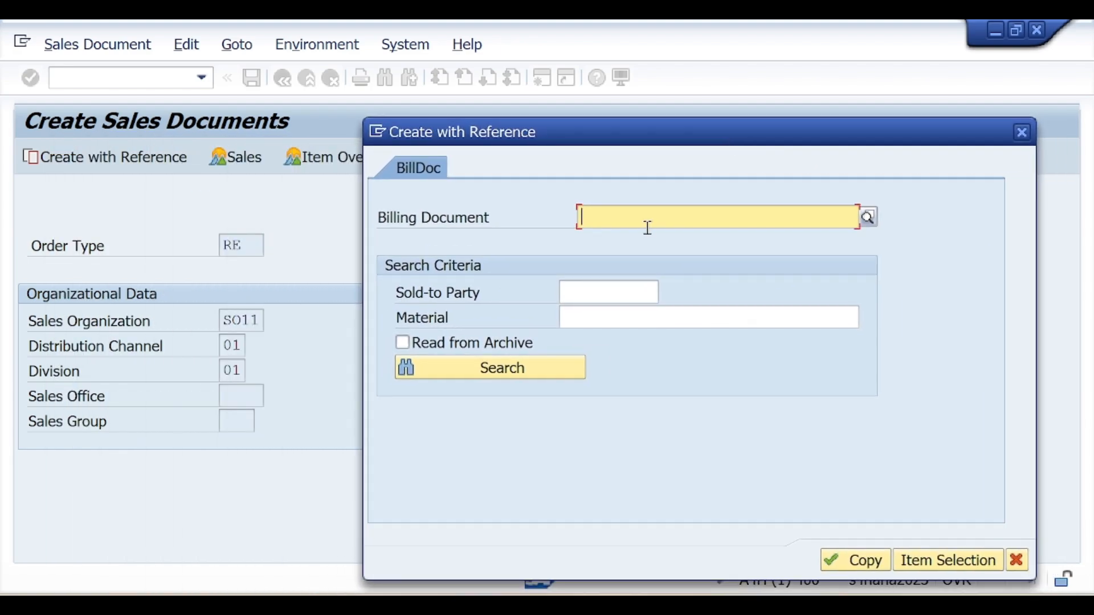
Paste billing document 90000735 from the notes as the reference and copy its data into the return
key("alt+Tab")
key("alt+Tab")
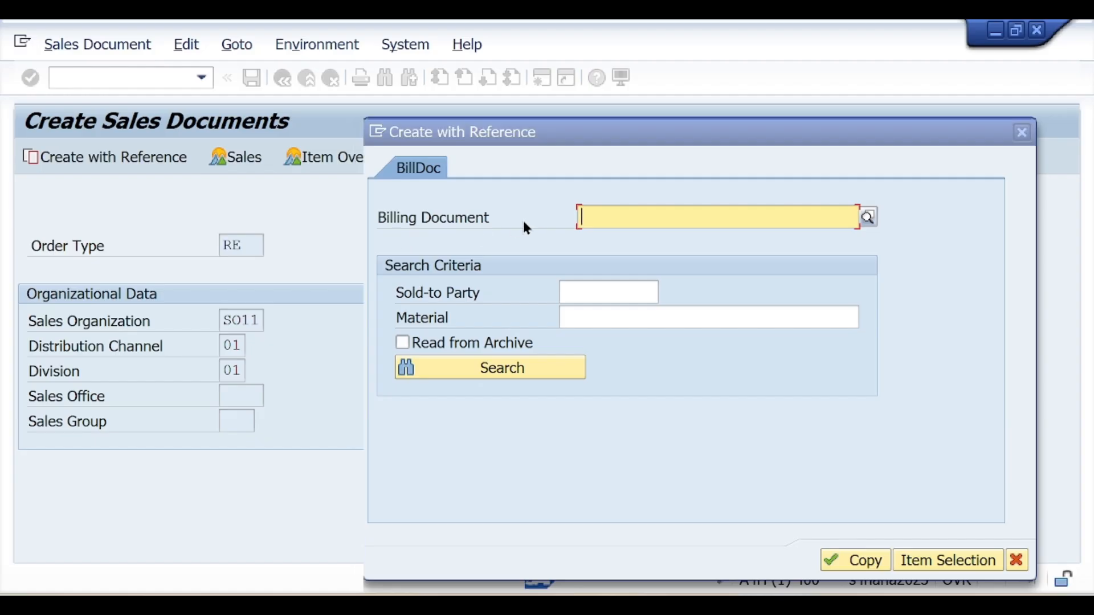
key("alt+Tab")
scroll(388, 342, "up", 1)
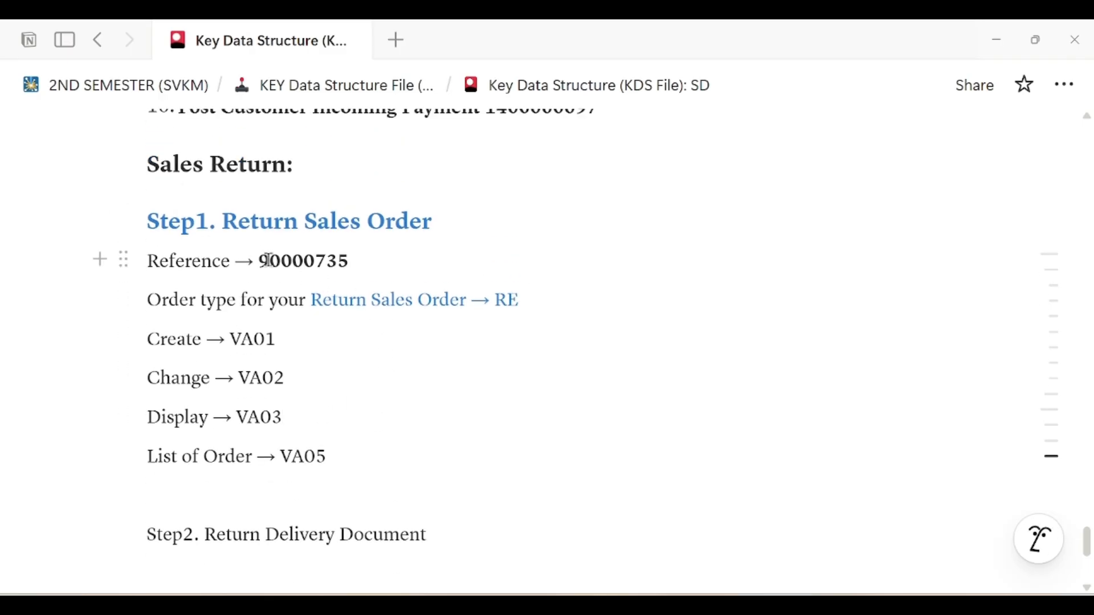
left_click_drag(256, 261, 364, 261)
key("ctrl+c")
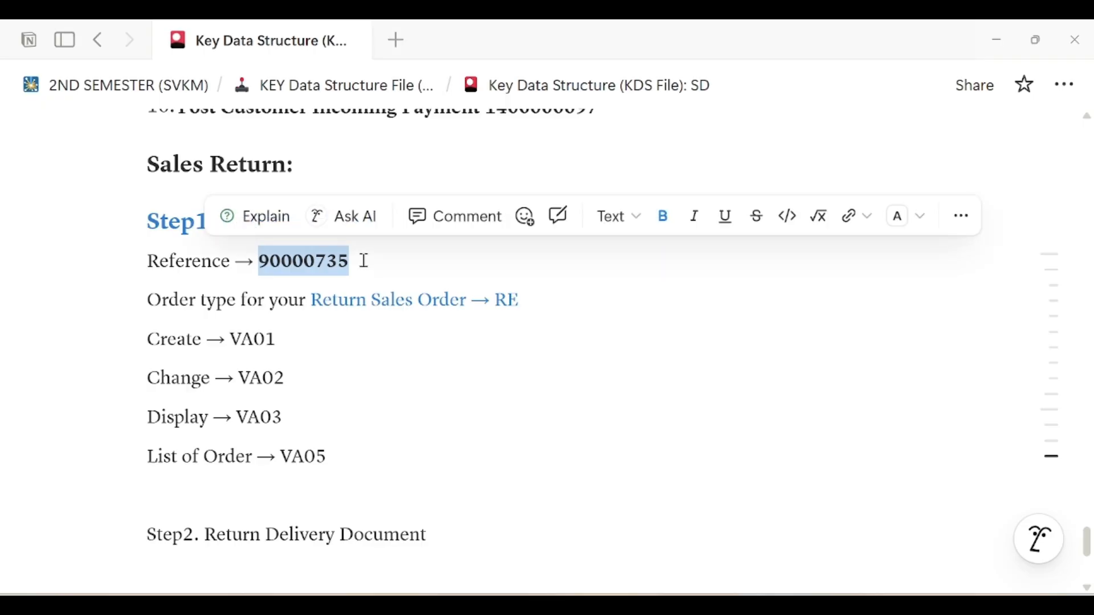
key("alt+Tab")
key("ctrl+v")
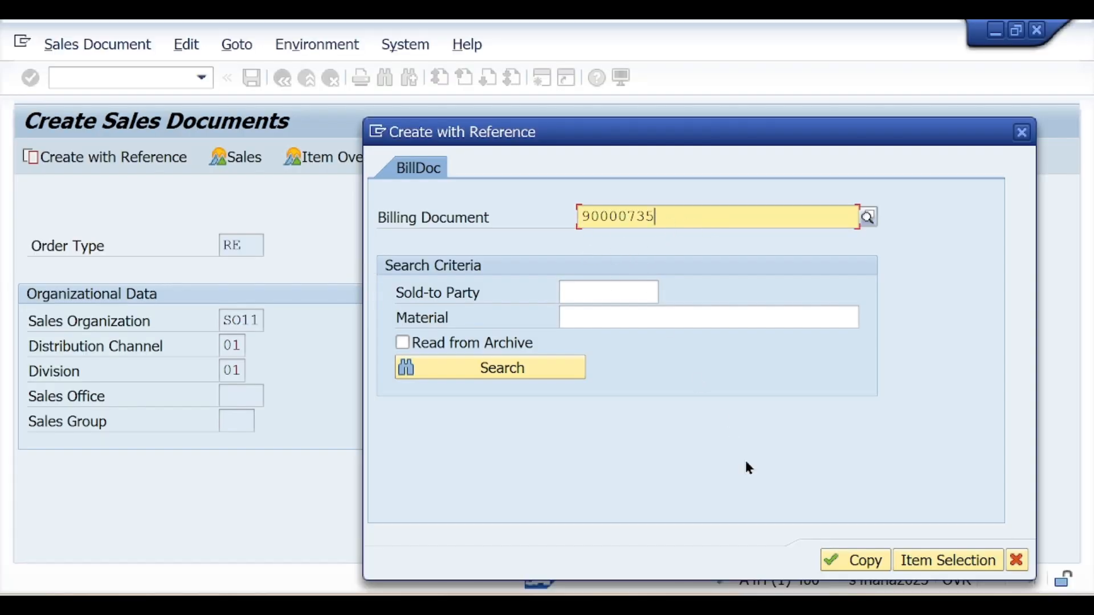
left_click(861, 561)
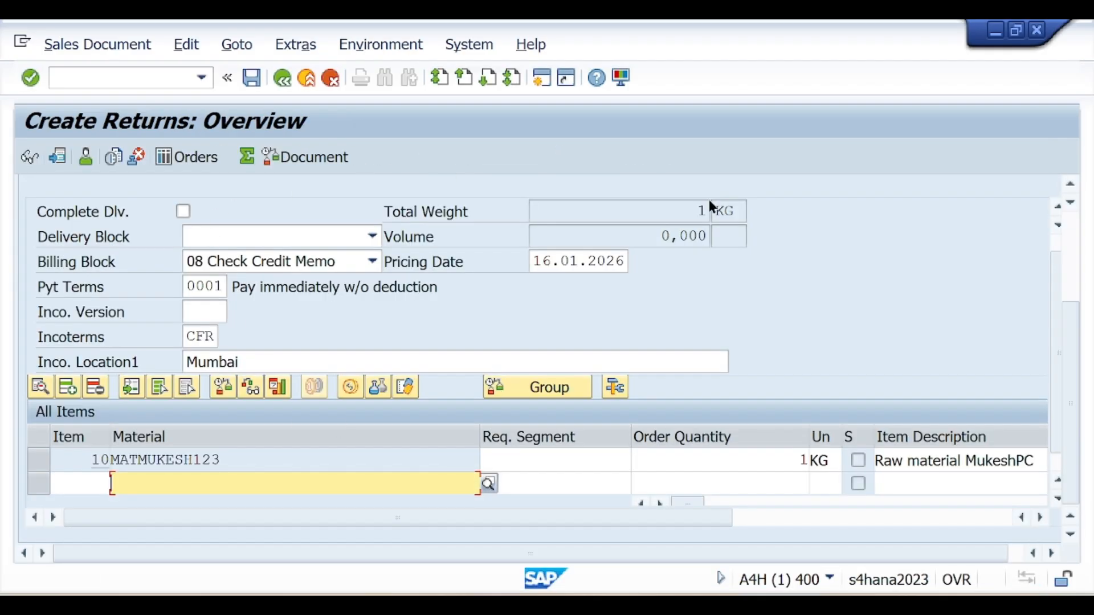
Use the incompletion log to set the return's missing order reason to 101 Poor quality
left_click_drag(1067, 330, 1081, 232)
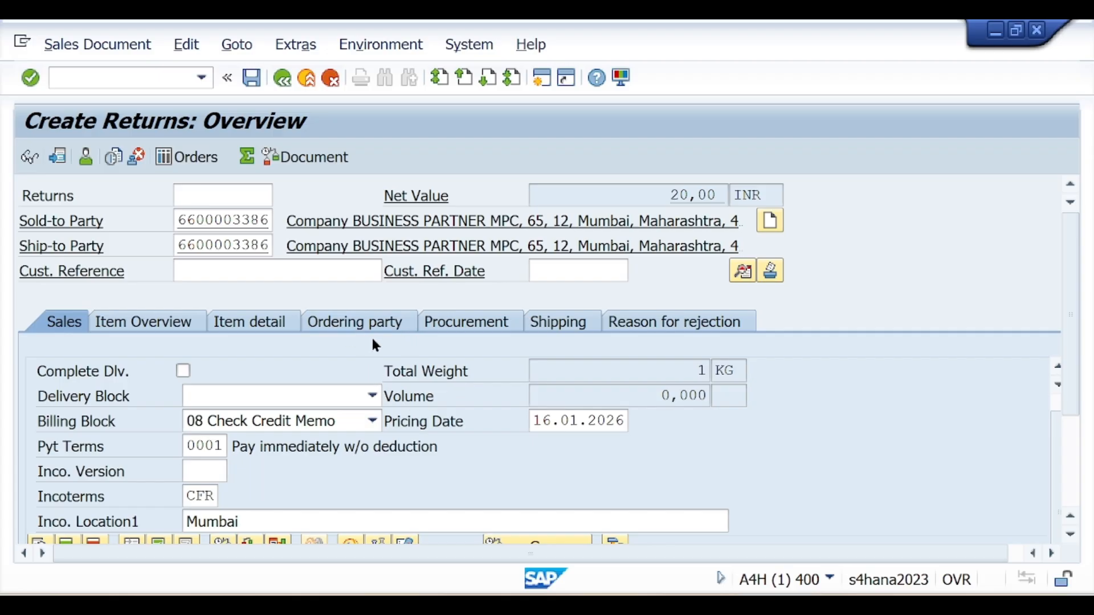
left_click(192, 46)
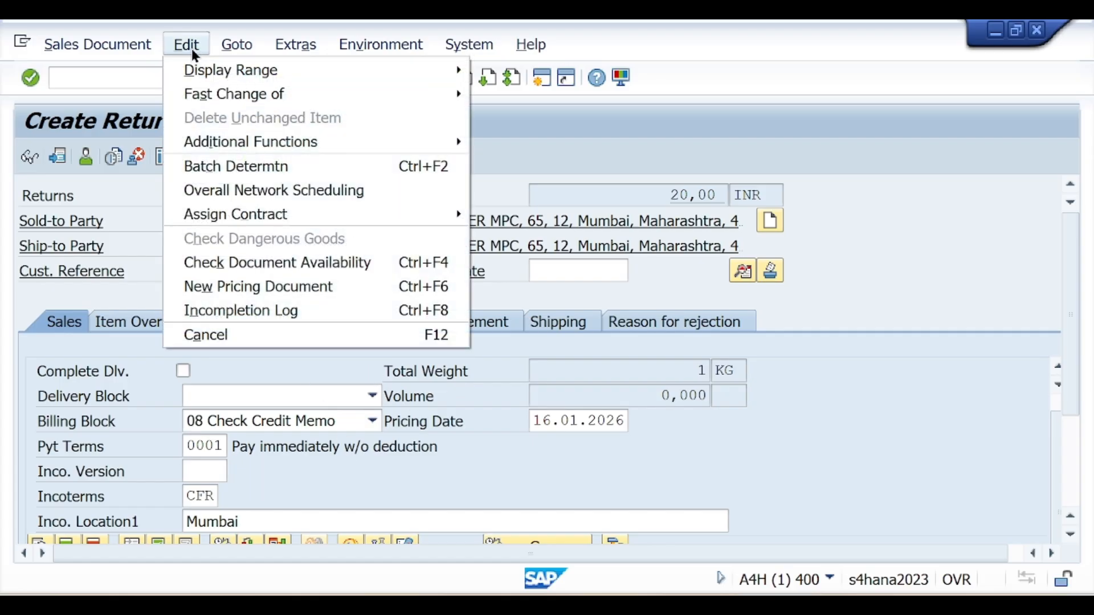
left_click(278, 311)
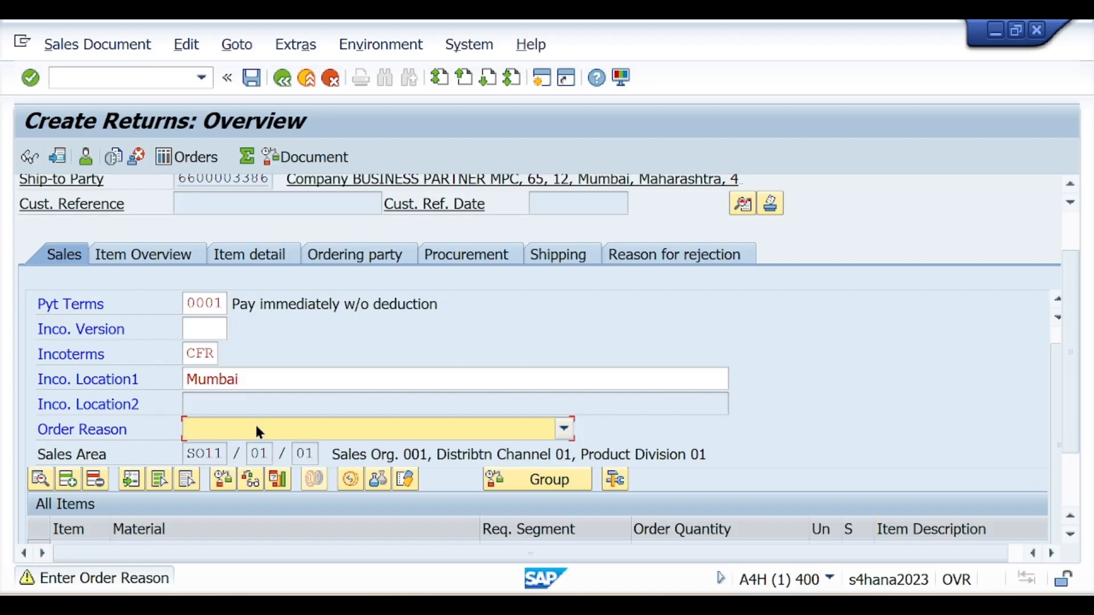
left_click(274, 428)
scroll(301, 498, "down", 3)
scroll(302, 499, "down", 2)
scroll(296, 488, "up", 2)
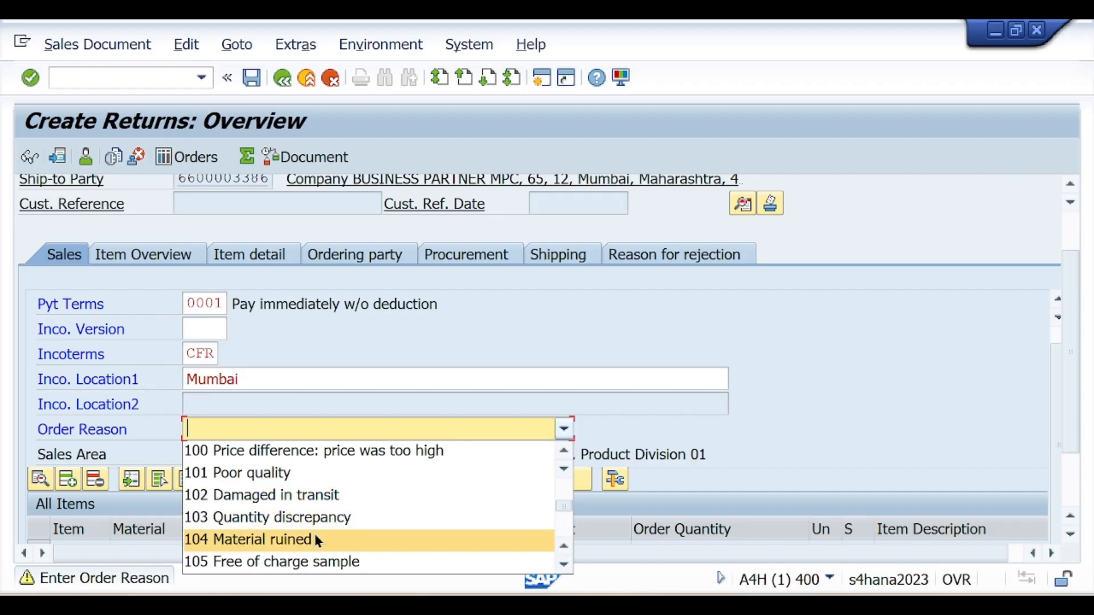
left_click(251, 480)
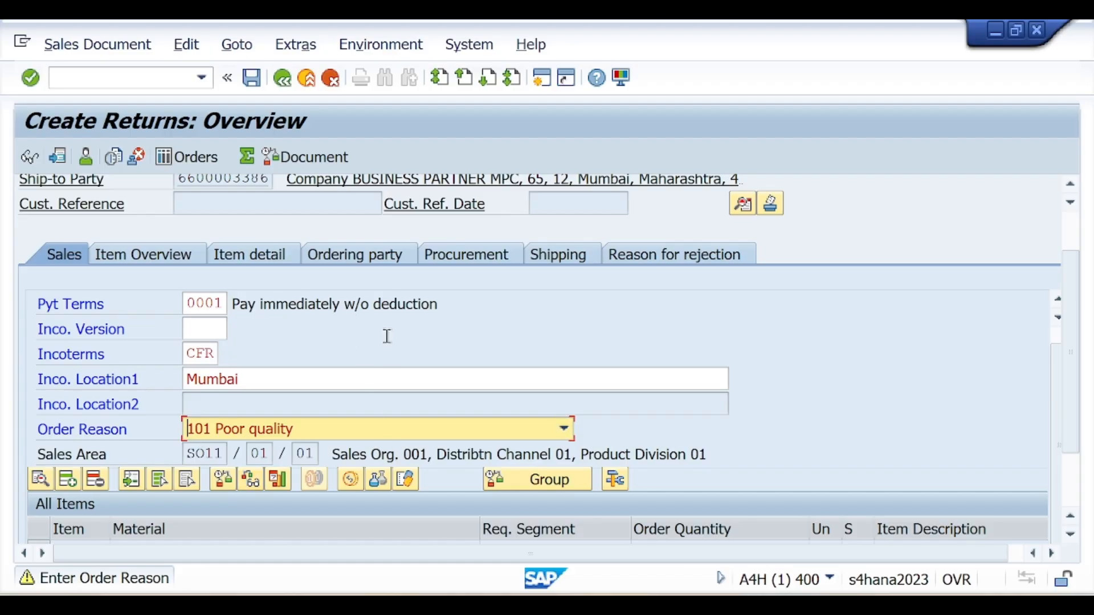
key("Return")
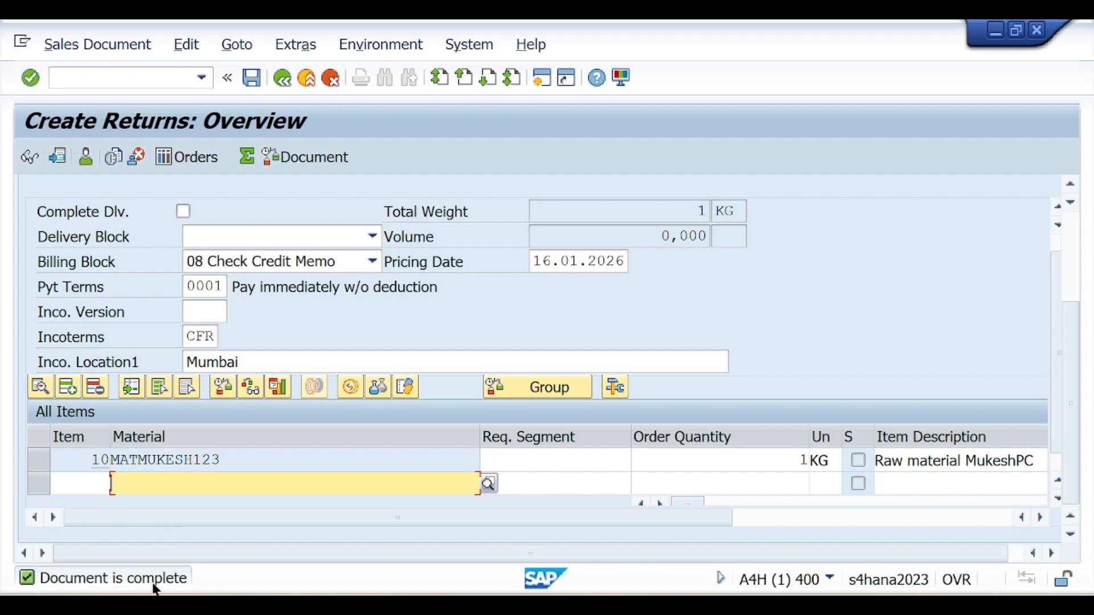
Clear the 08 Check Credit Memo billing block by choosing the blank entry
scroll(454, 361, "up", 3)
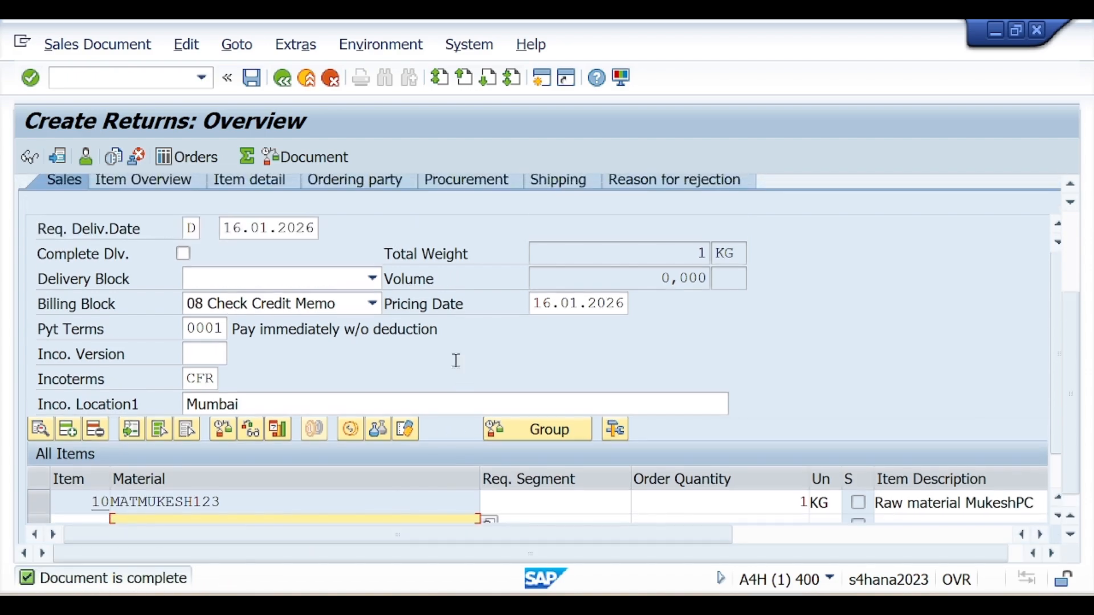
scroll(456, 359, "up", 3)
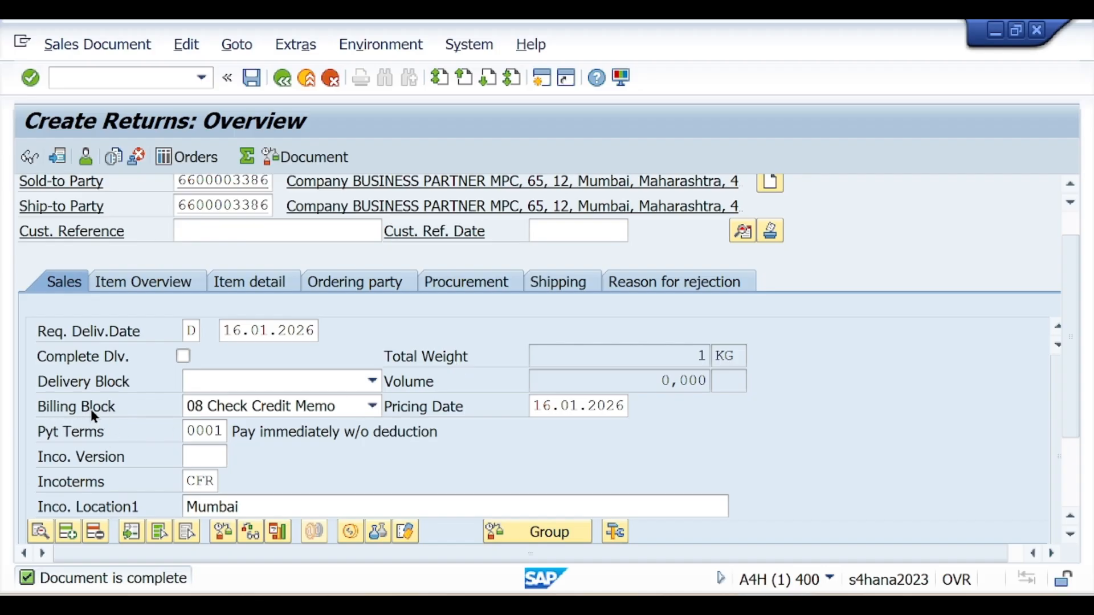
left_click(275, 405)
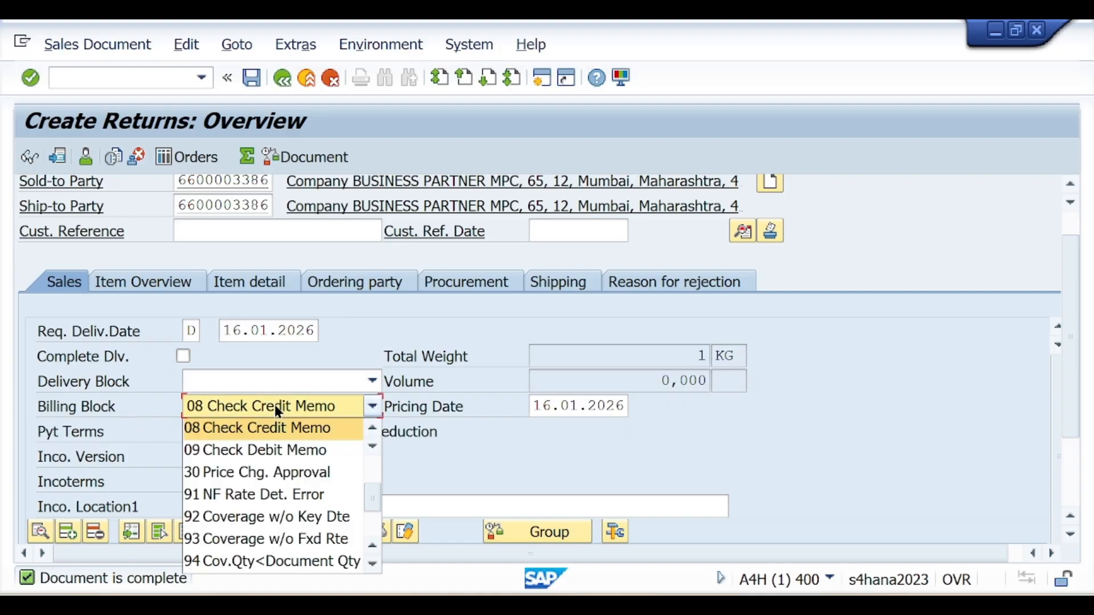
scroll(273, 484, "down", 2)
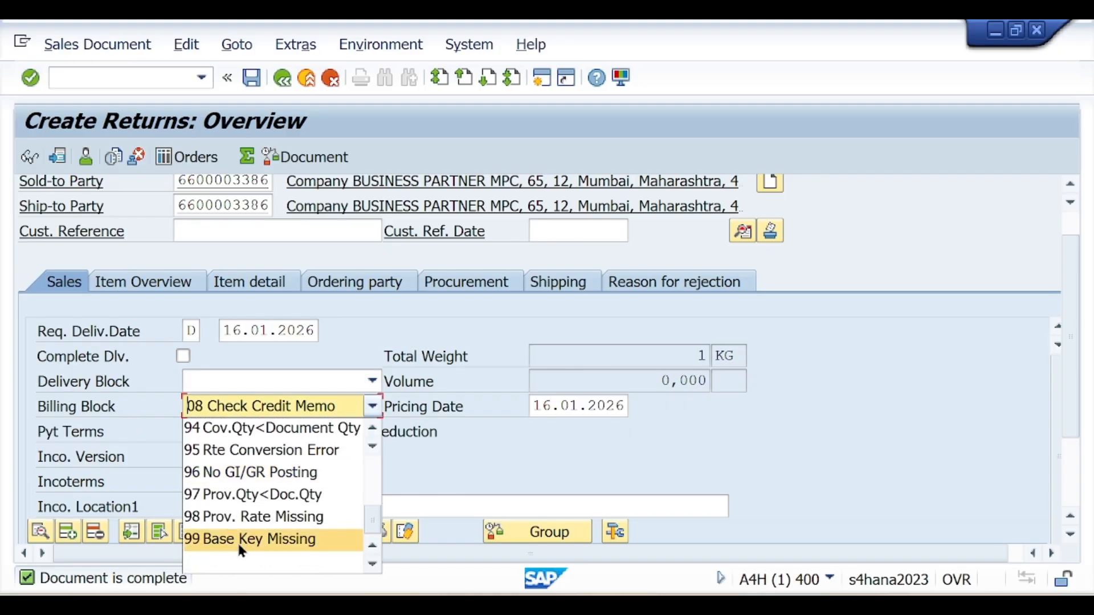
left_click(238, 560)
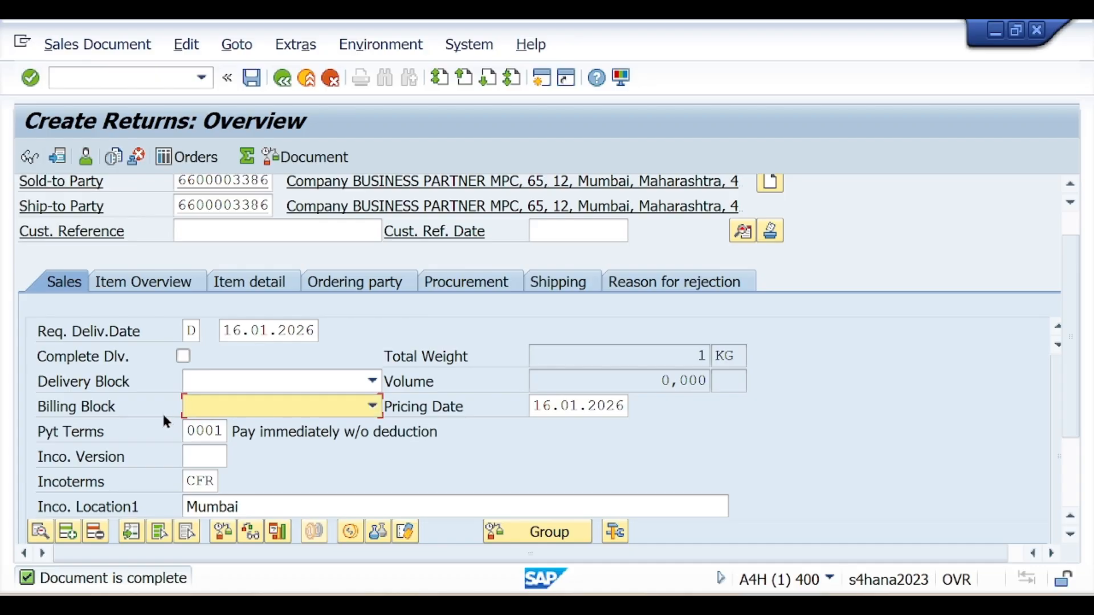
left_click(234, 406)
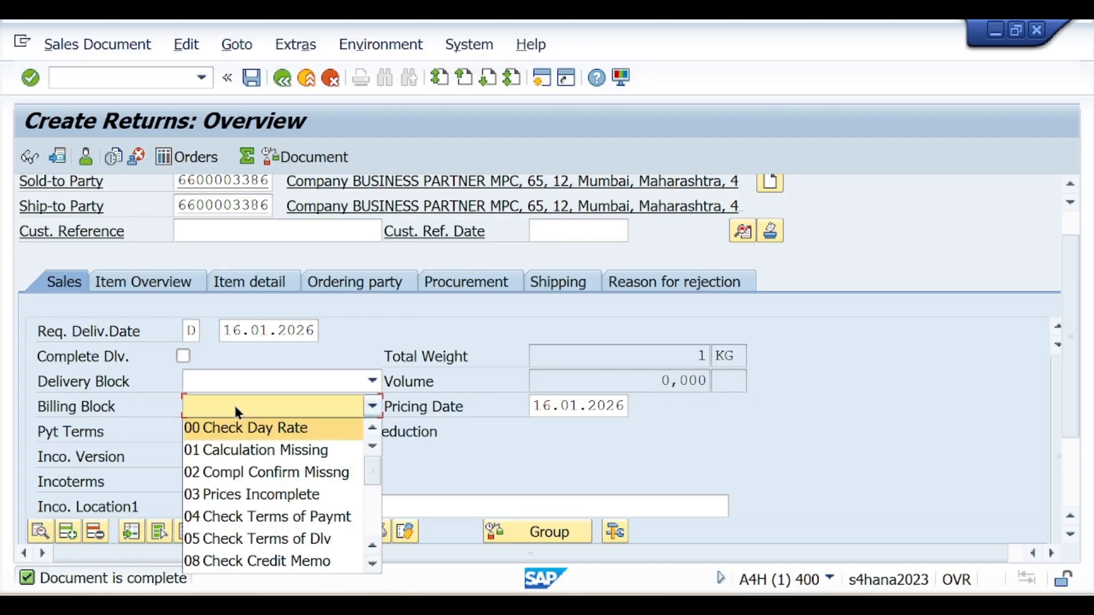
scroll(274, 495, "down", 10)
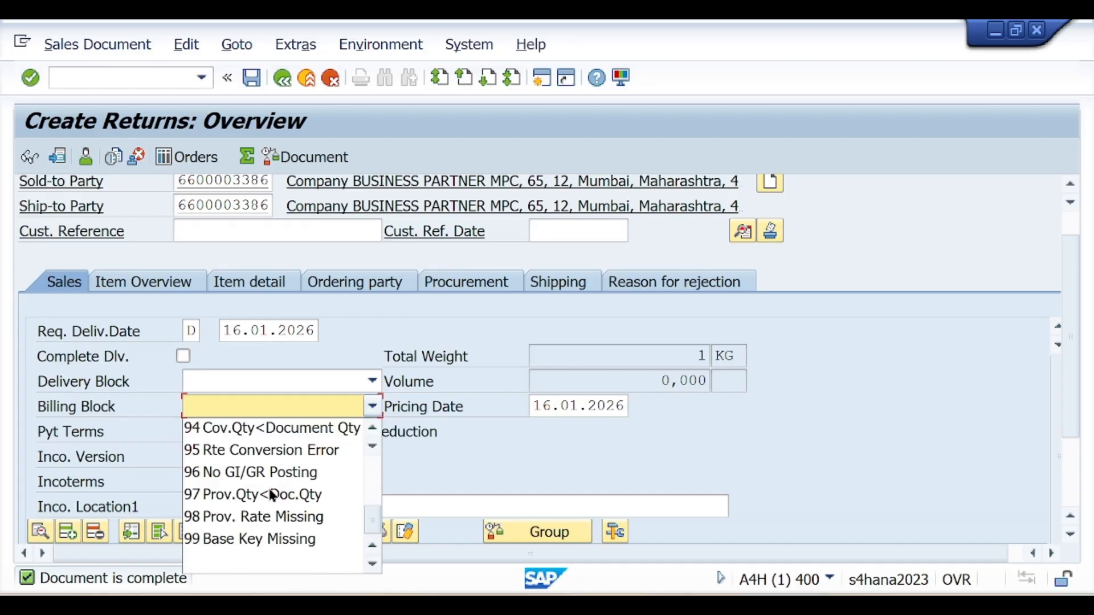
left_click(241, 557)
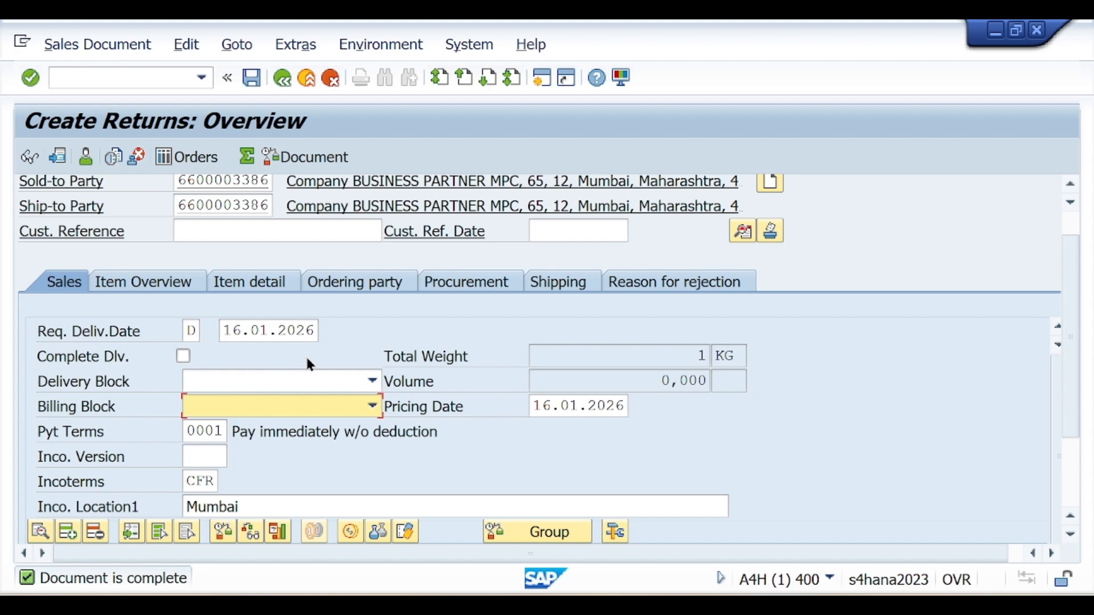
Rerun the incompletion log to confirm the return is complete
scroll(309, 363, "up", 2)
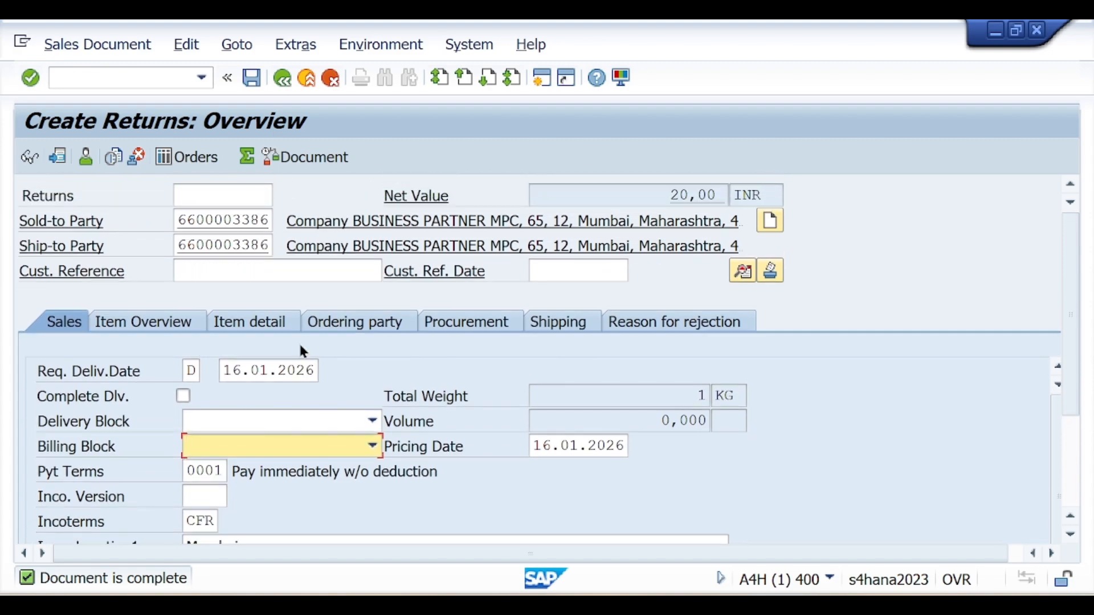
left_click(185, 44)
left_click(301, 308)
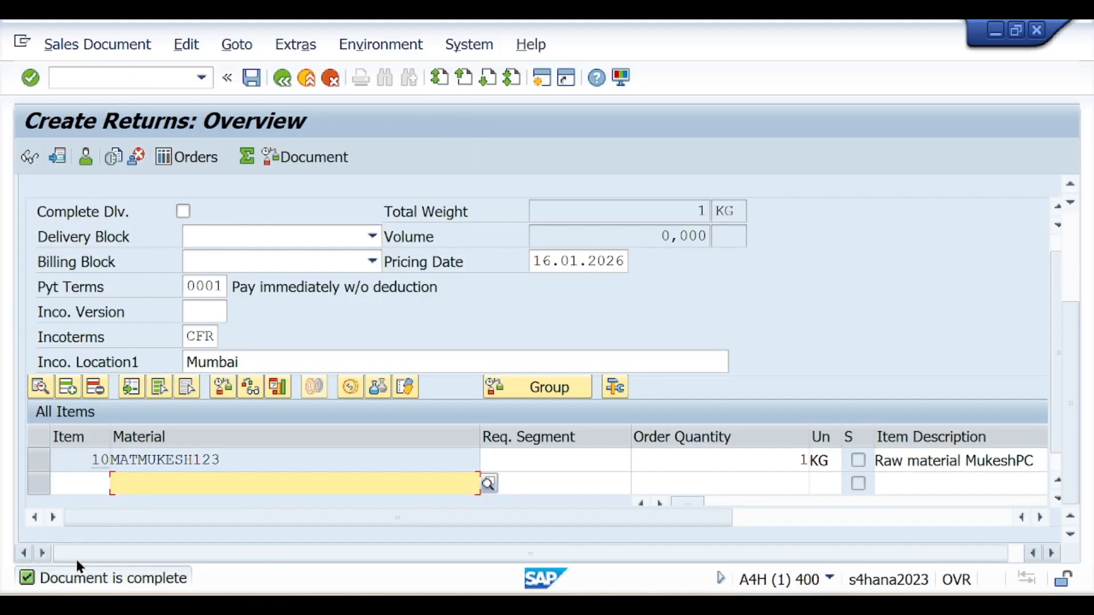
Save the return and copy the number Returns 60000073 from the save message
left_click(254, 83)
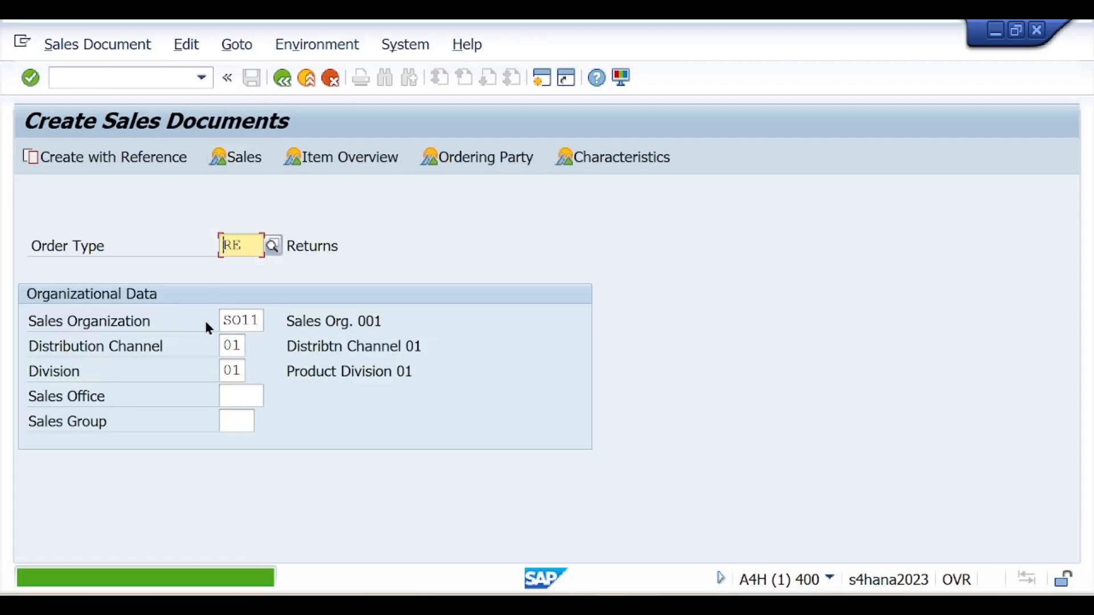
left_click(110, 575)
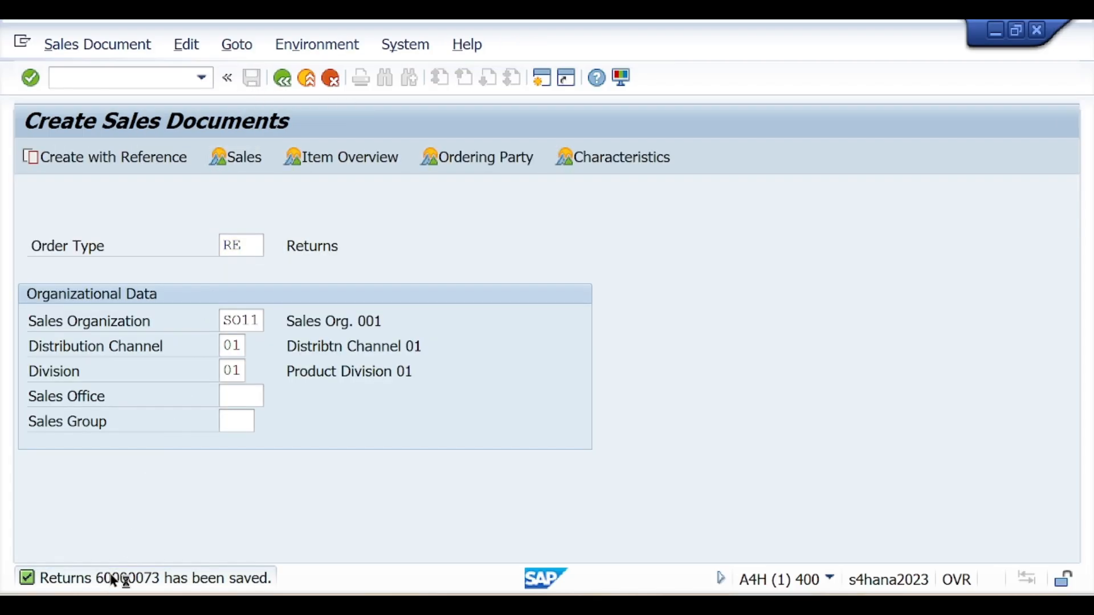
double_click(112, 579)
left_click_drag(275, 254, 228, 255)
key("ctrl+c")
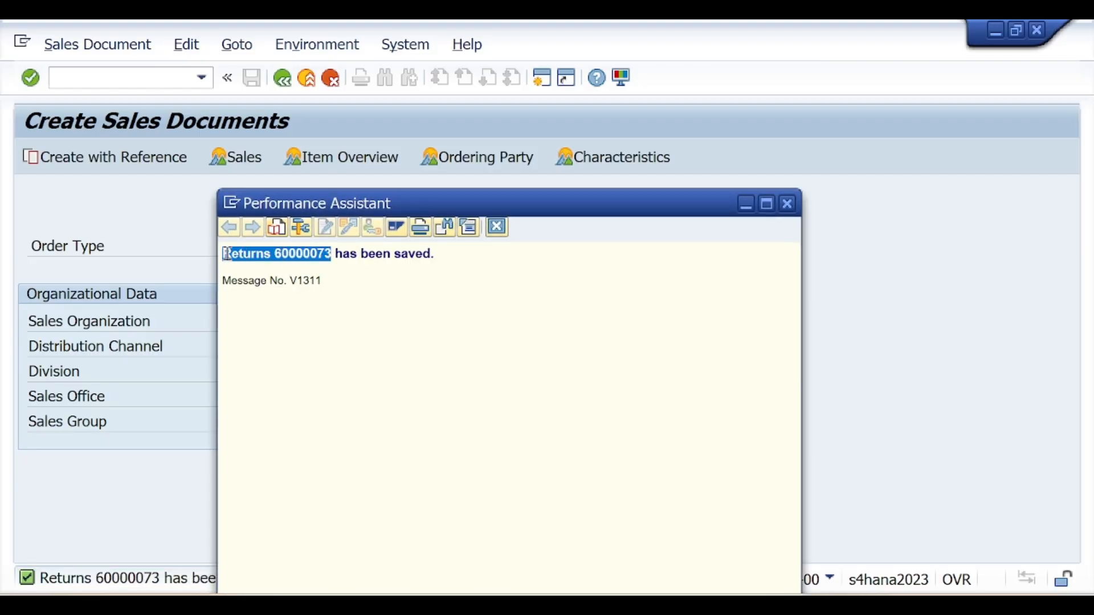
left_click(786, 206)
key("alt+Tab")
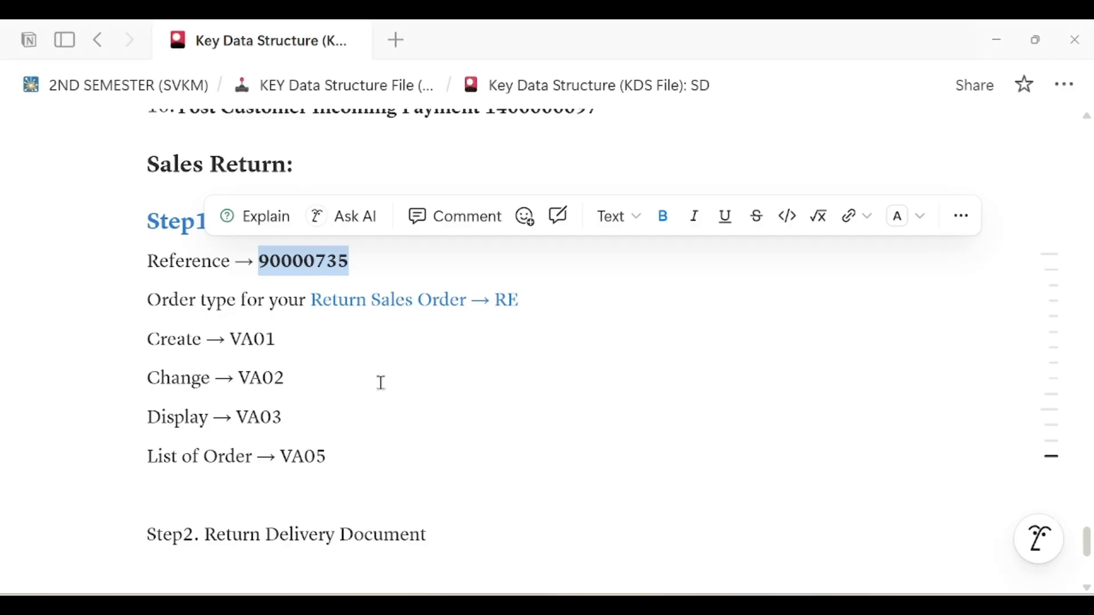
Paste Returns 60000073 indented above Step2 and indent the empty line under Step2
left_click(378, 375)
left_click(322, 484)
key("ctrl+v")
key("Tab")
scroll(446, 439, "down", 5)
left_click(322, 307)
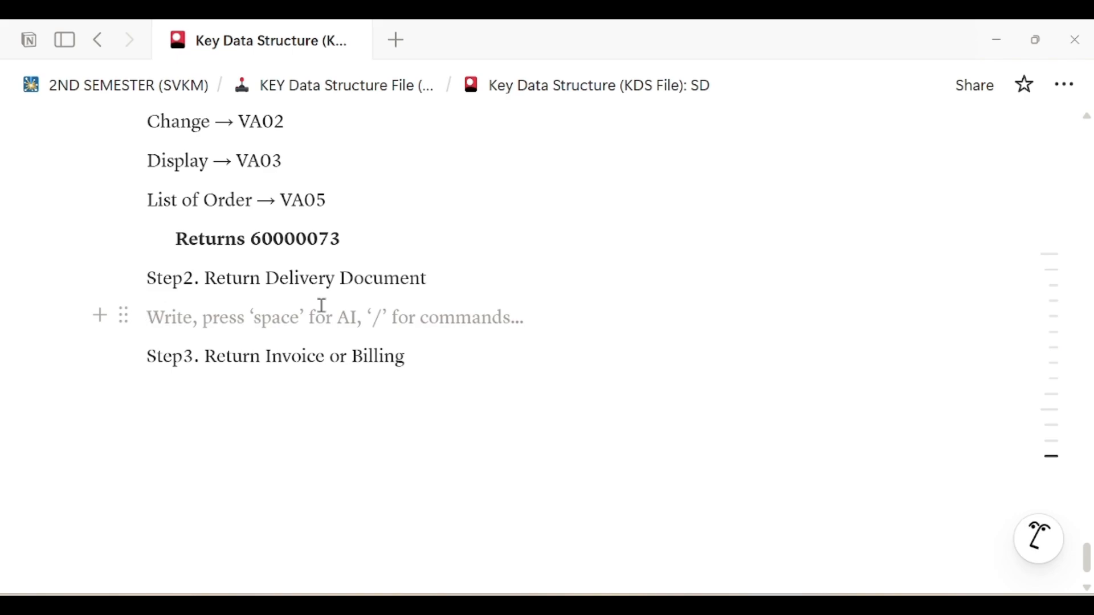
key("Tab")
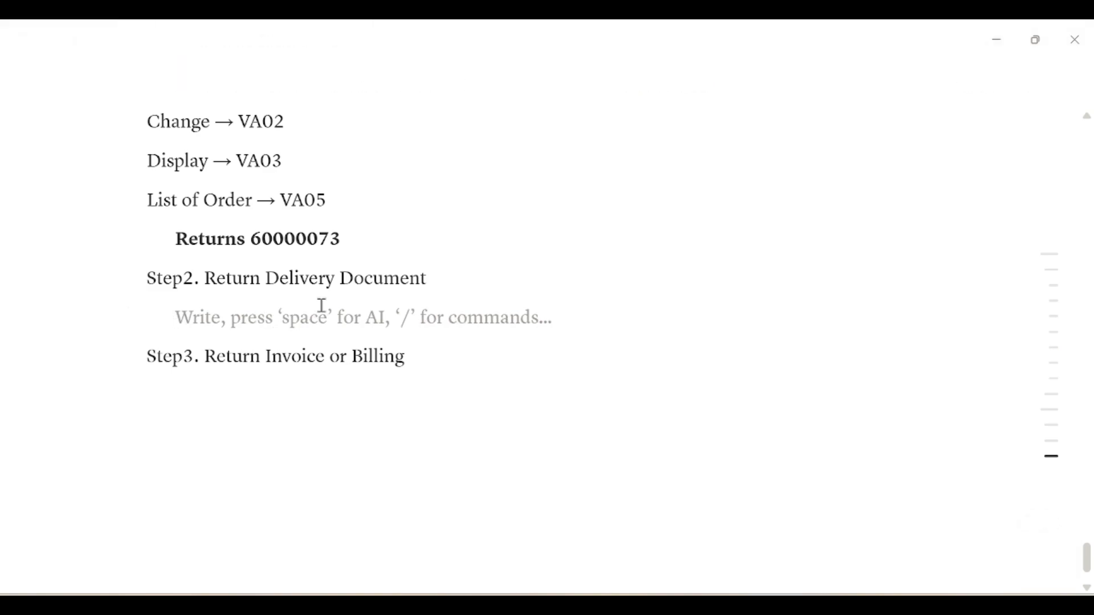
scroll(530, 278, "up", 4)
scroll(505, 300, "down", 3)
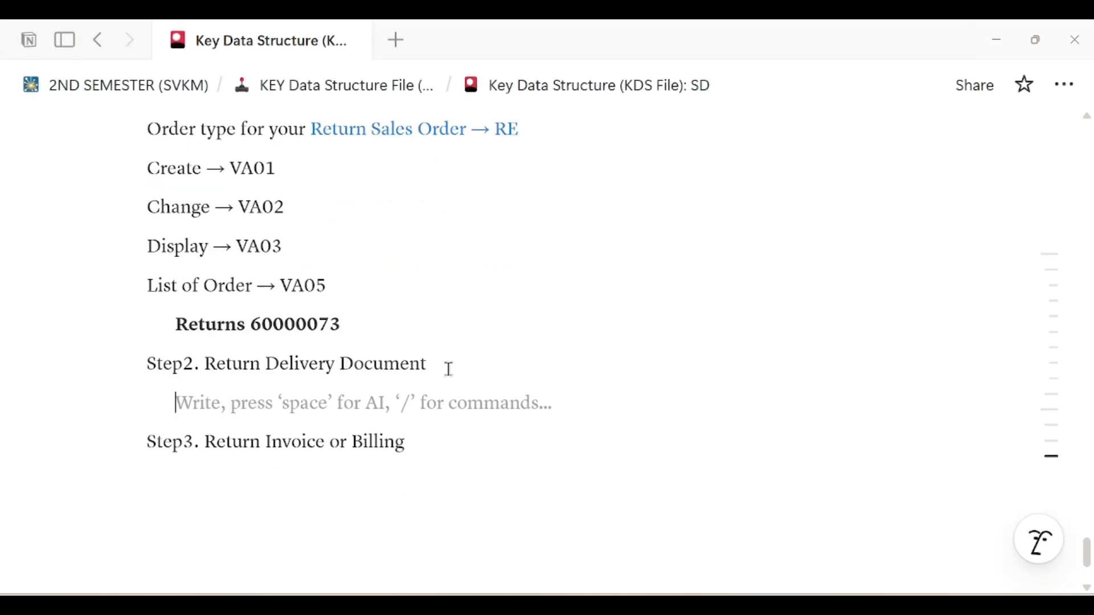
Turn 'Step2. Return Delivery Document' into a Heading 3
triple_click(358, 363)
left_click(529, 319)
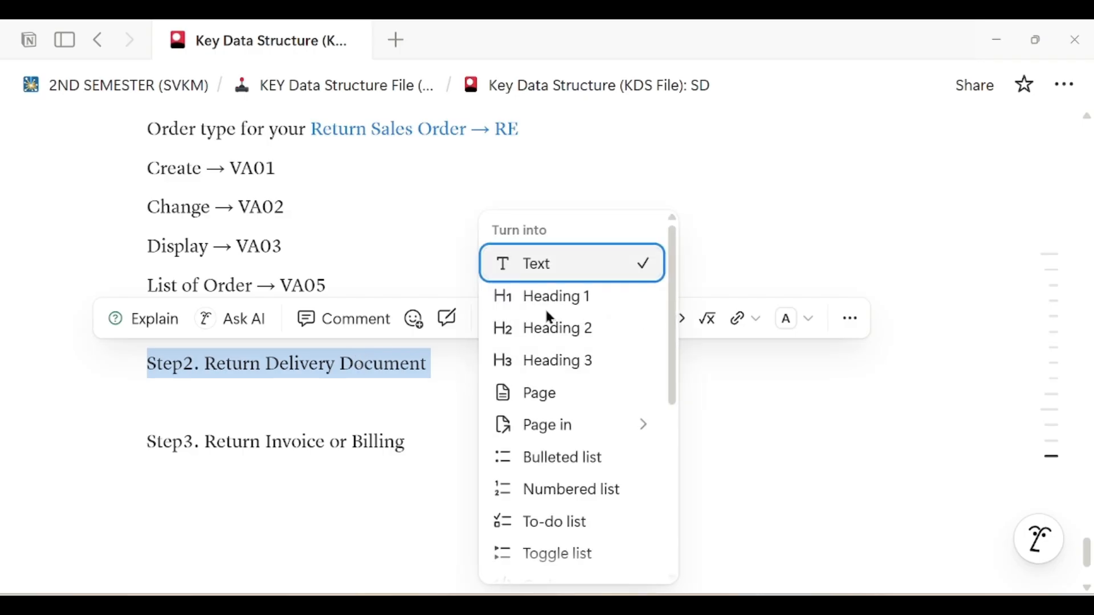
left_click(593, 369)
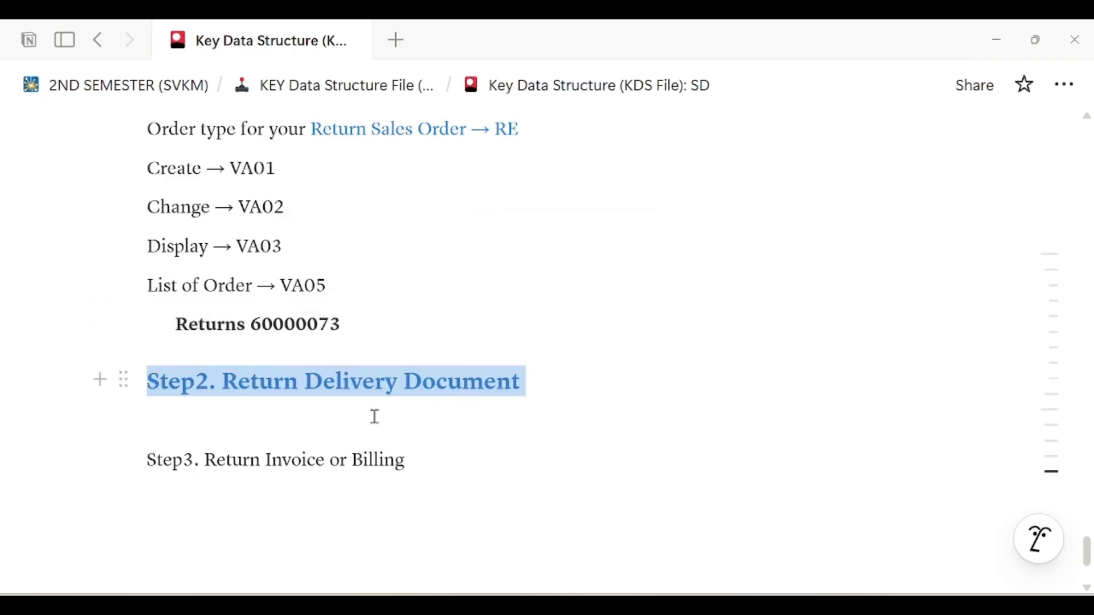
left_click(298, 425)
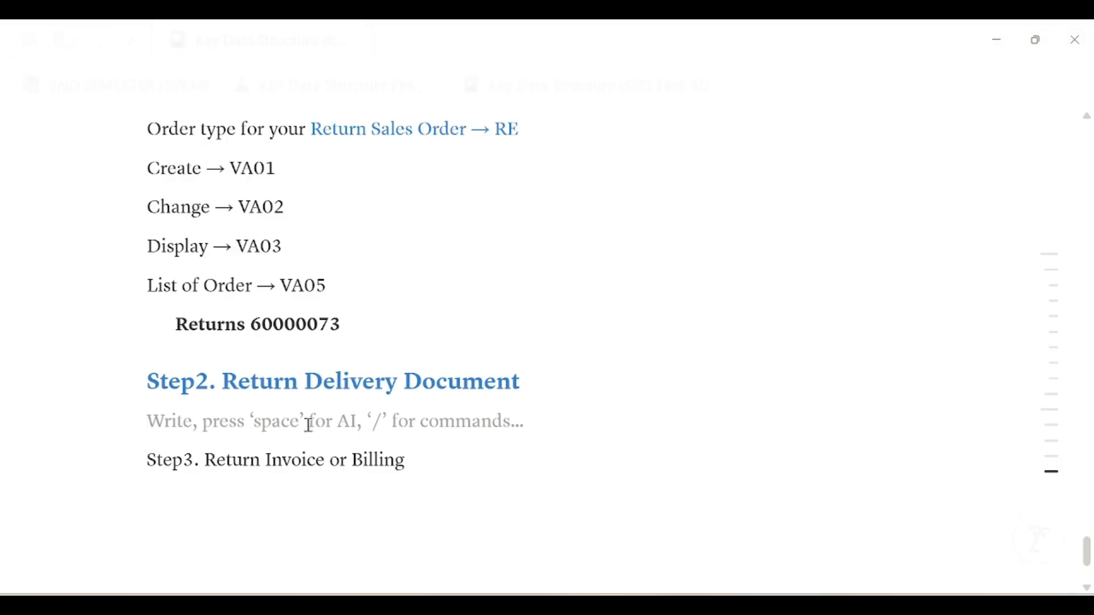
Type the lines Create -> VL01N, Change -> VL02N and Display -> VL03N under Step2
type("Create ")
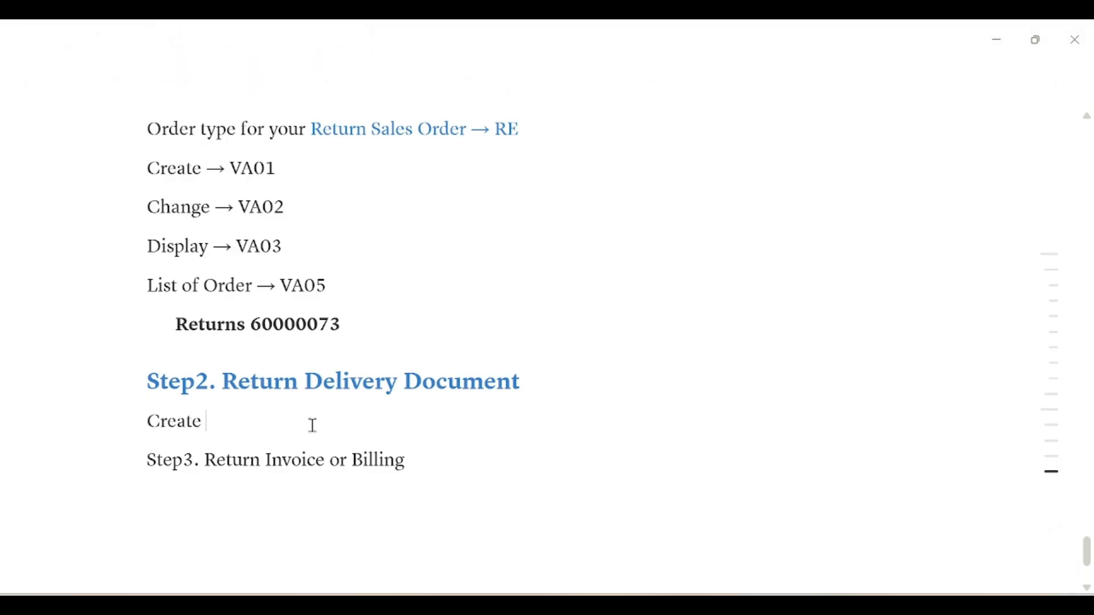
type("-> VL01N")
key("Return")
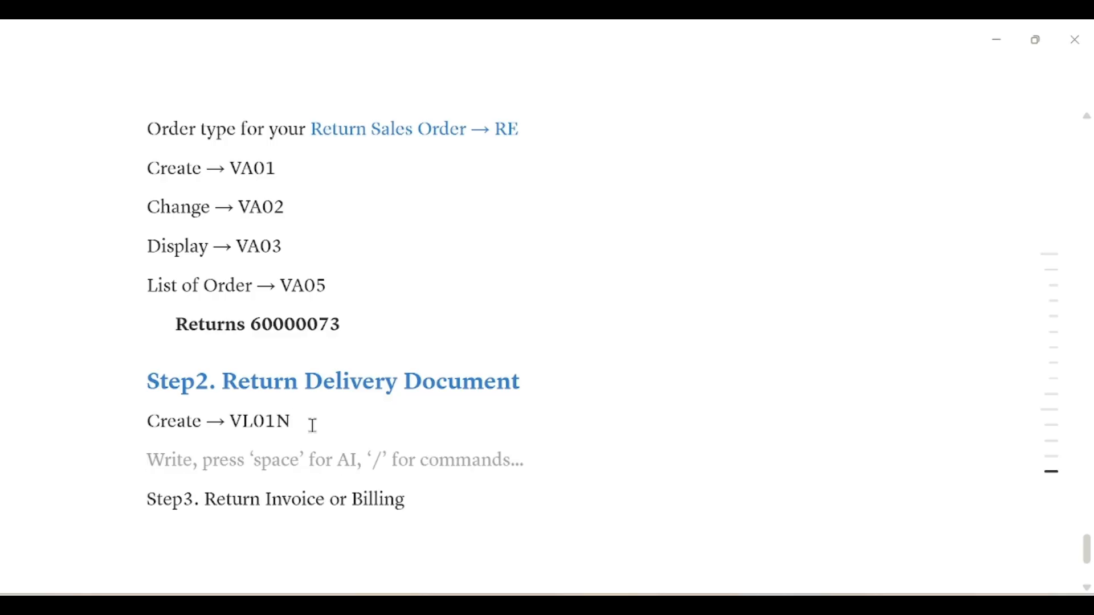
type("Change")
type(" -> ")
type("VL02N")
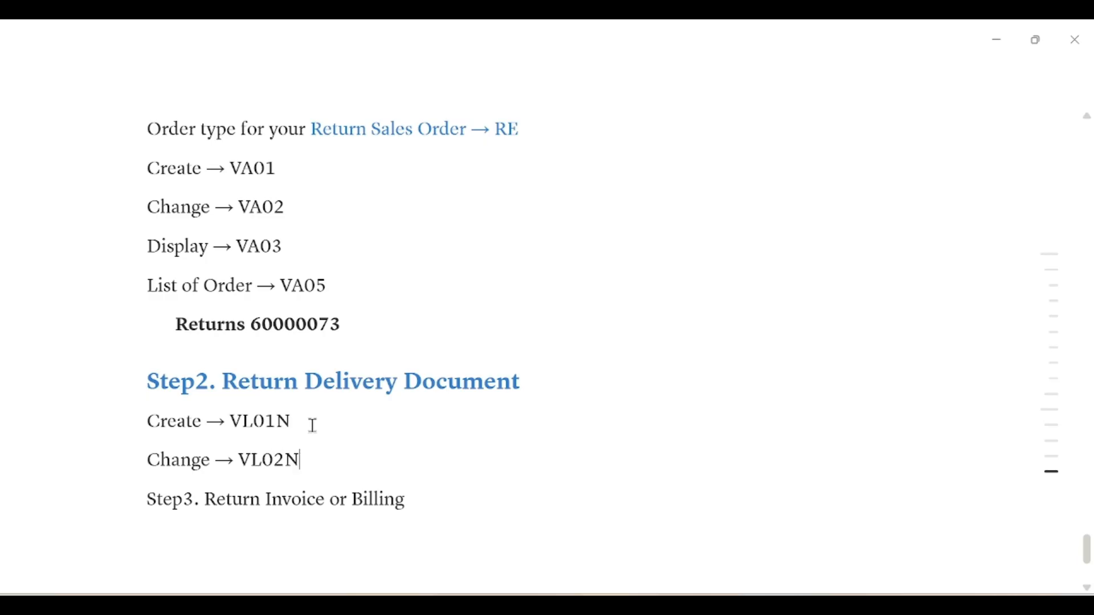
key("Return")
type("Di")
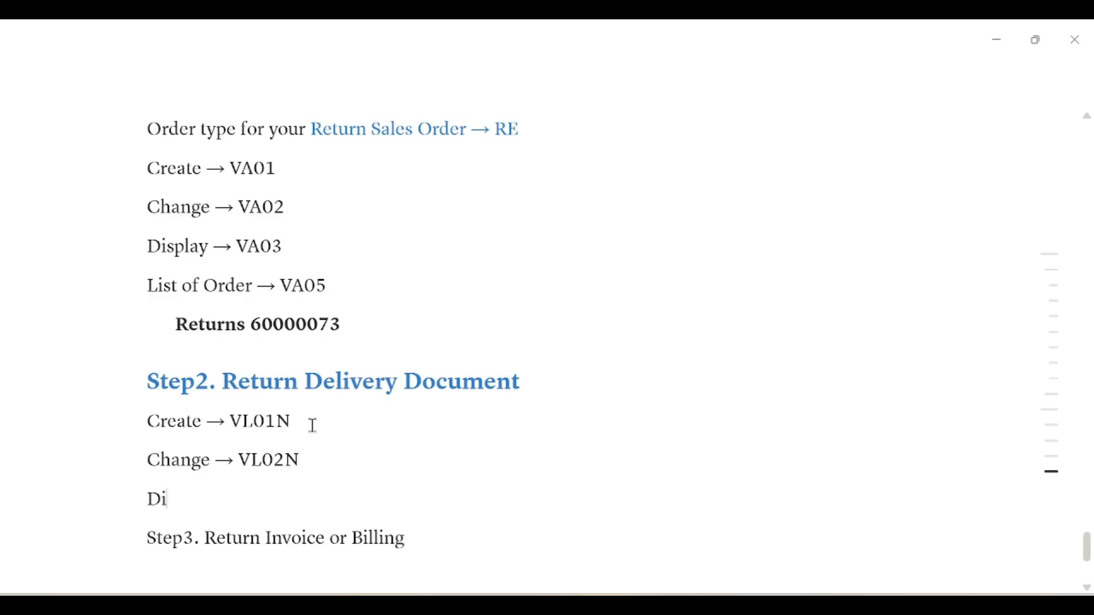
type("splay ->")
type("VL03")
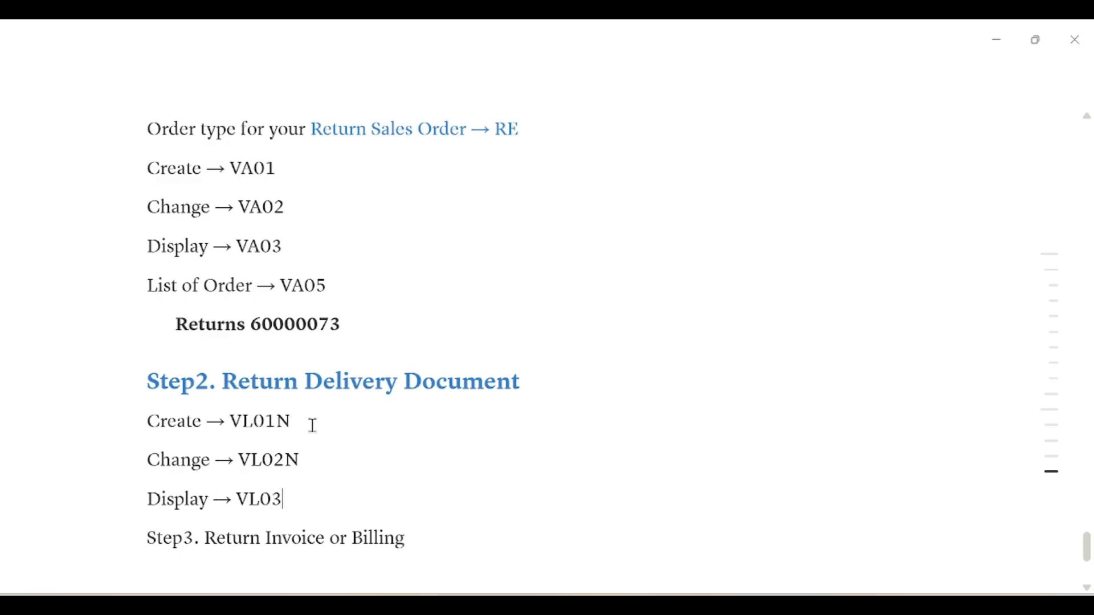
type("N")
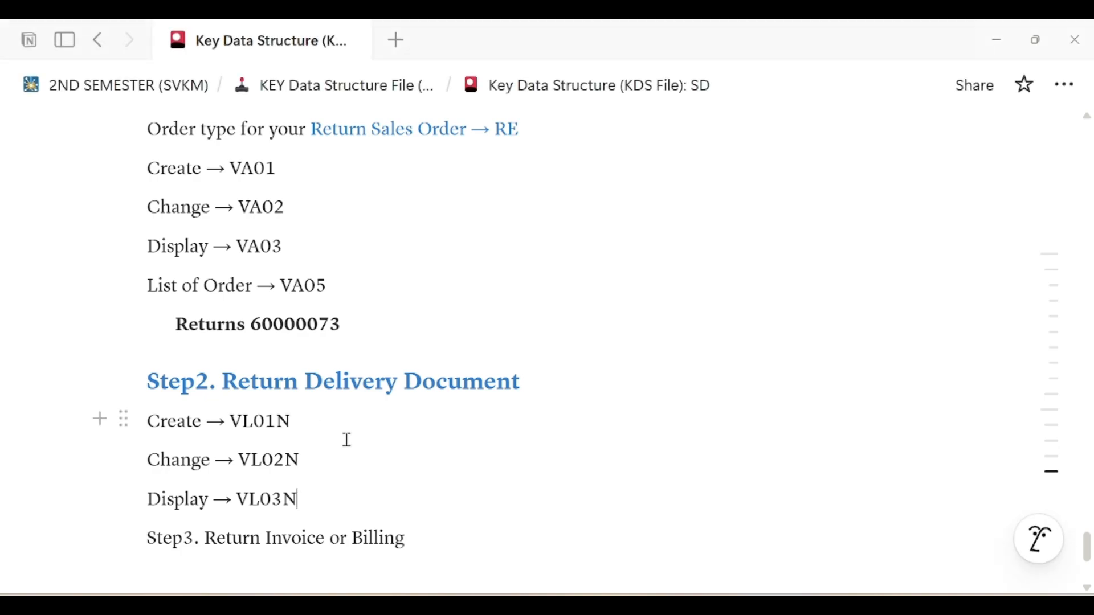
scroll(347, 441, "down", 2)
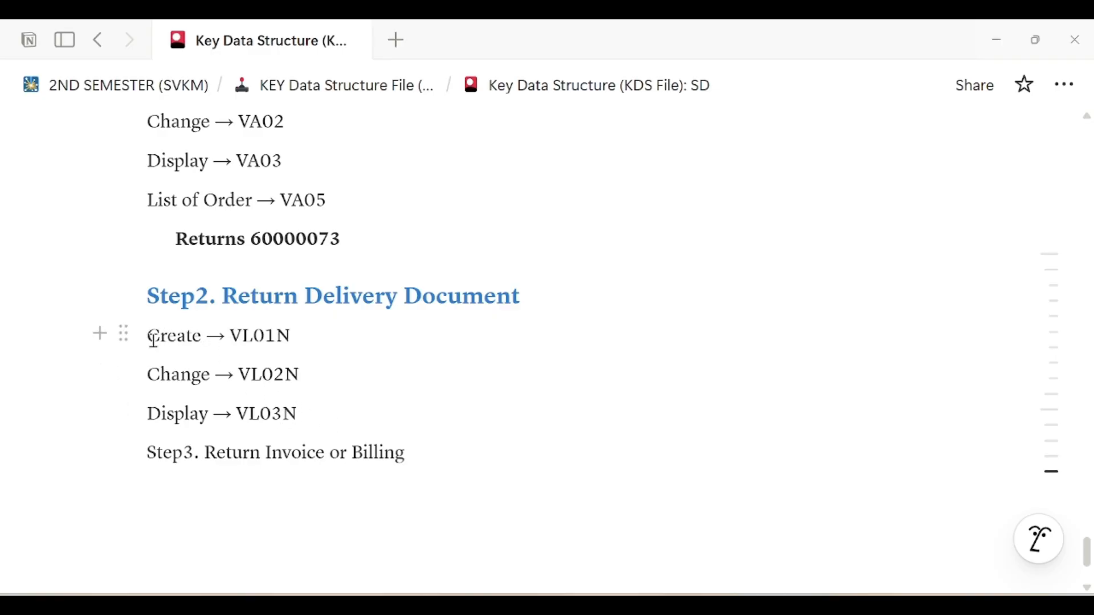
Enter /nVL01N in the SAP command field to start a returns delivery
left_click_drag(149, 337, 318, 340)
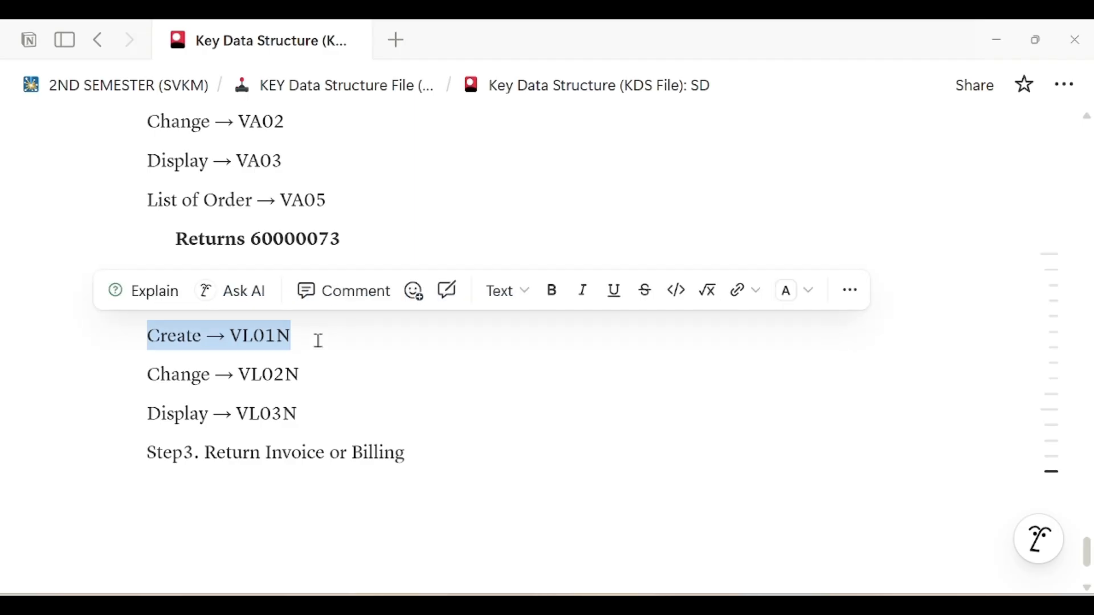
key("alt+Tab")
left_click(157, 84)
type("/nVL")
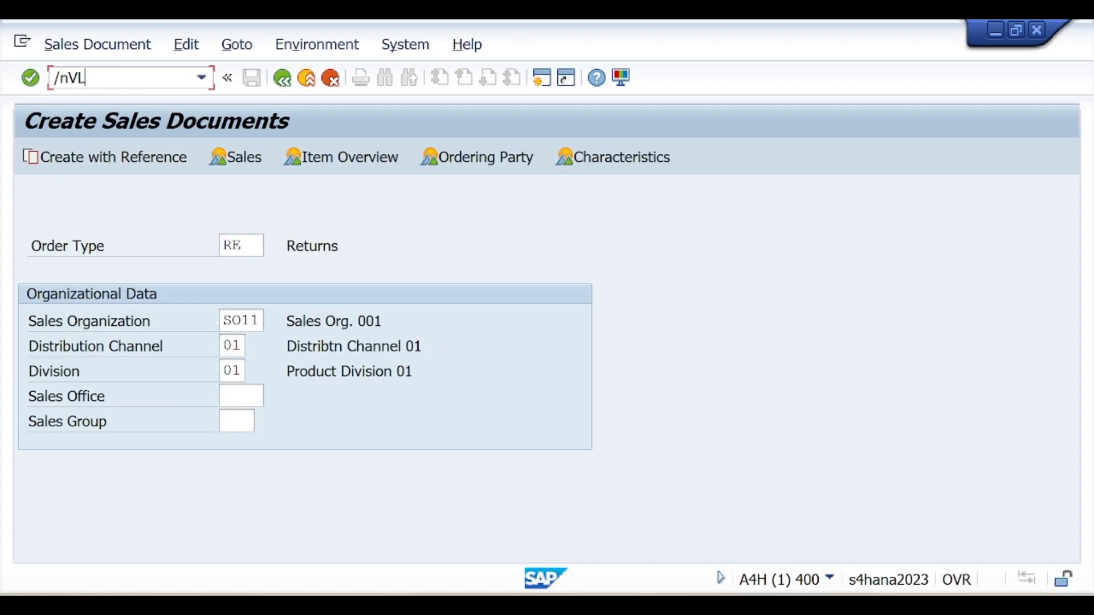
type("01N")
Create the delivery for order 60000073 with shipping point SVKM, checking the 16.01.2026 date
left_click_drag(68, 76, 132, 72)
key("Return")
left_click_drag(323, 348, 237, 347)
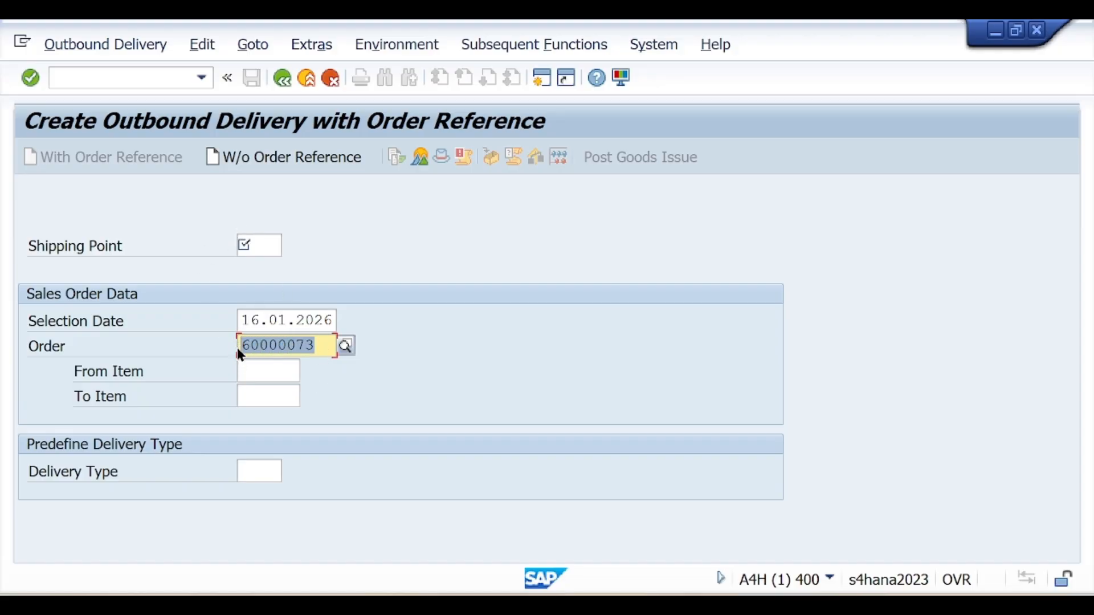
left_click_drag(326, 346, 239, 347)
left_click_drag(333, 321, 242, 322)
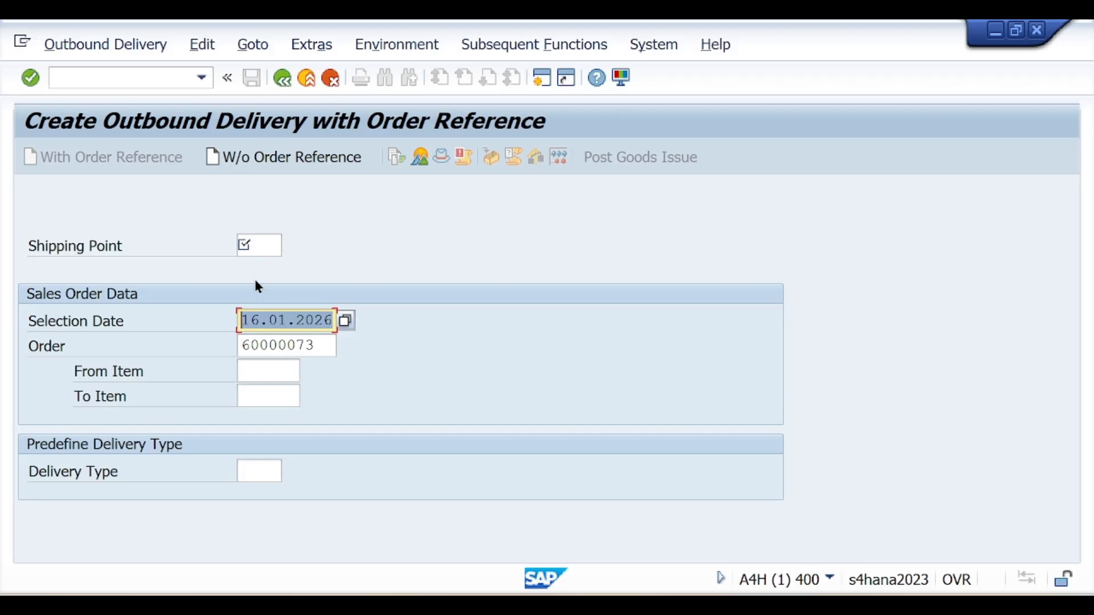
left_click(257, 246)
left_click(293, 246)
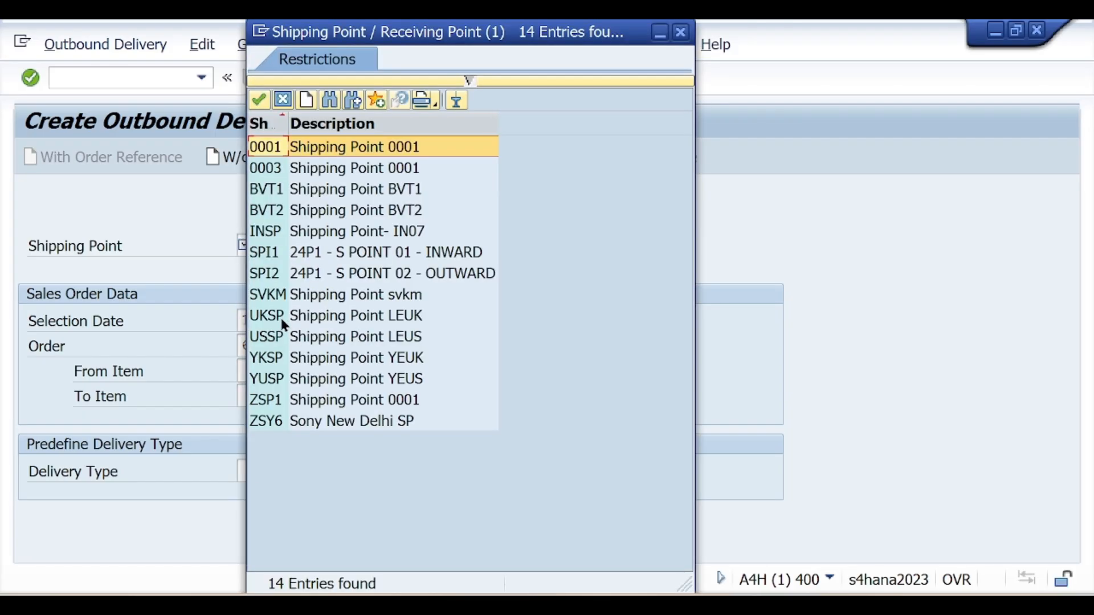
double_click(282, 302)
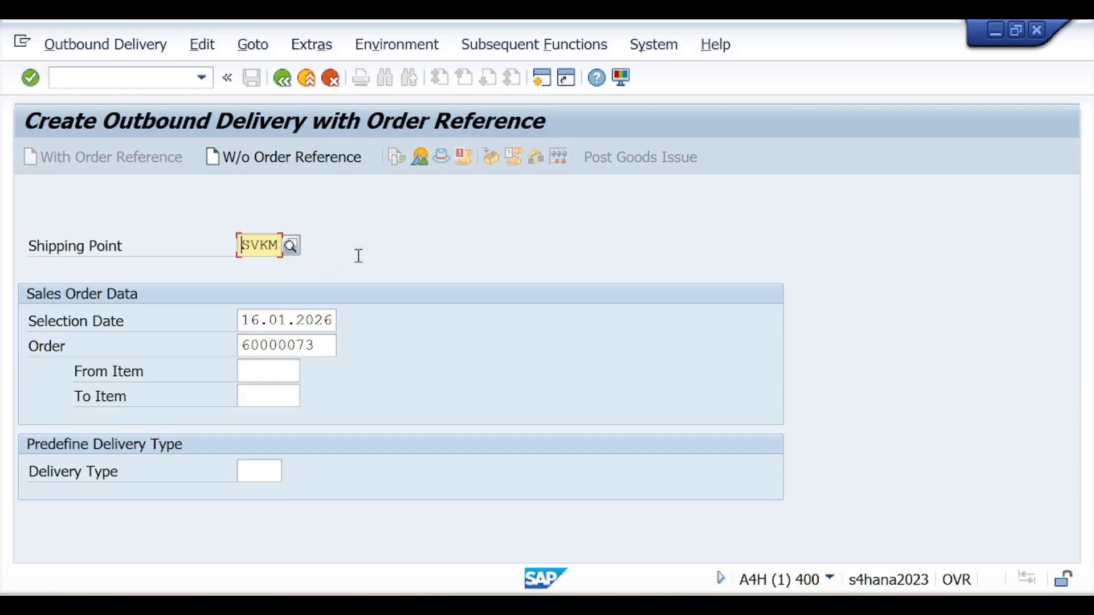
key("Return")
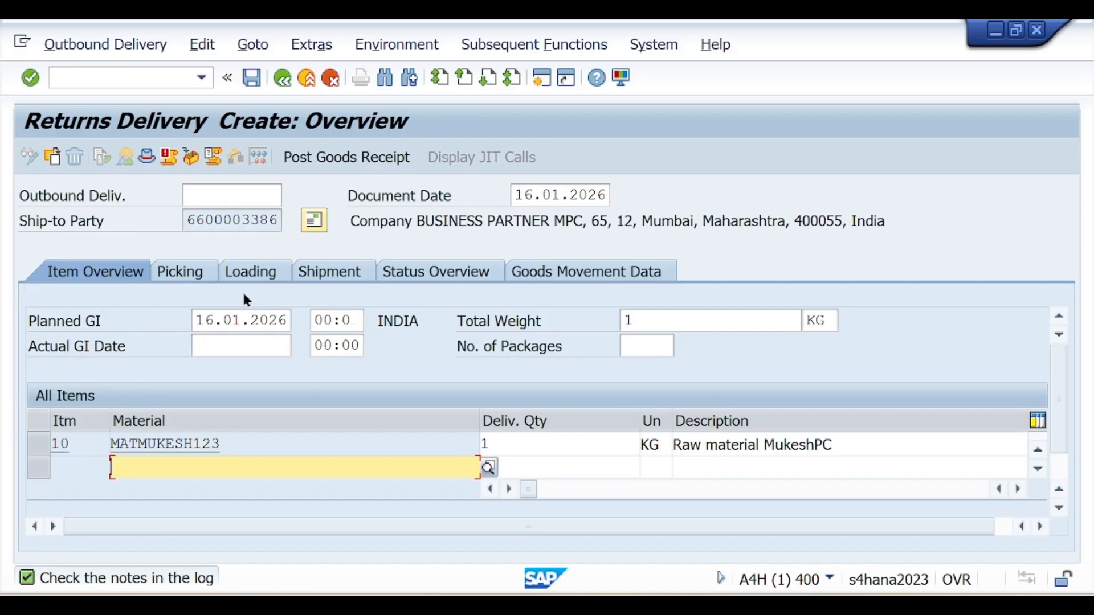
Review item 10's Picking, Loading and Shipment details
left_click(204, 276)
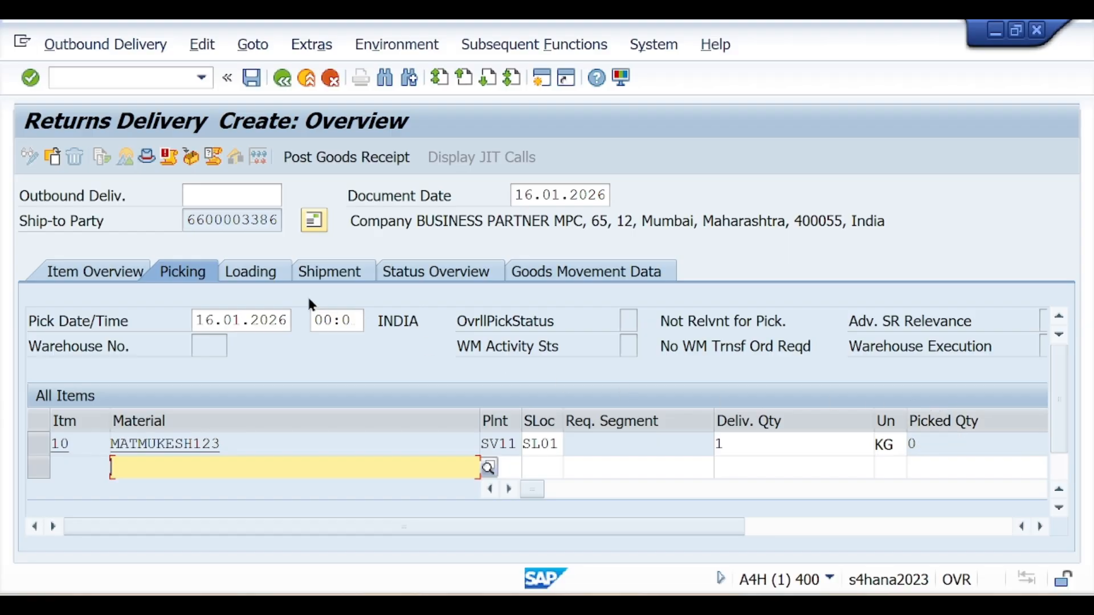
left_click(257, 277)
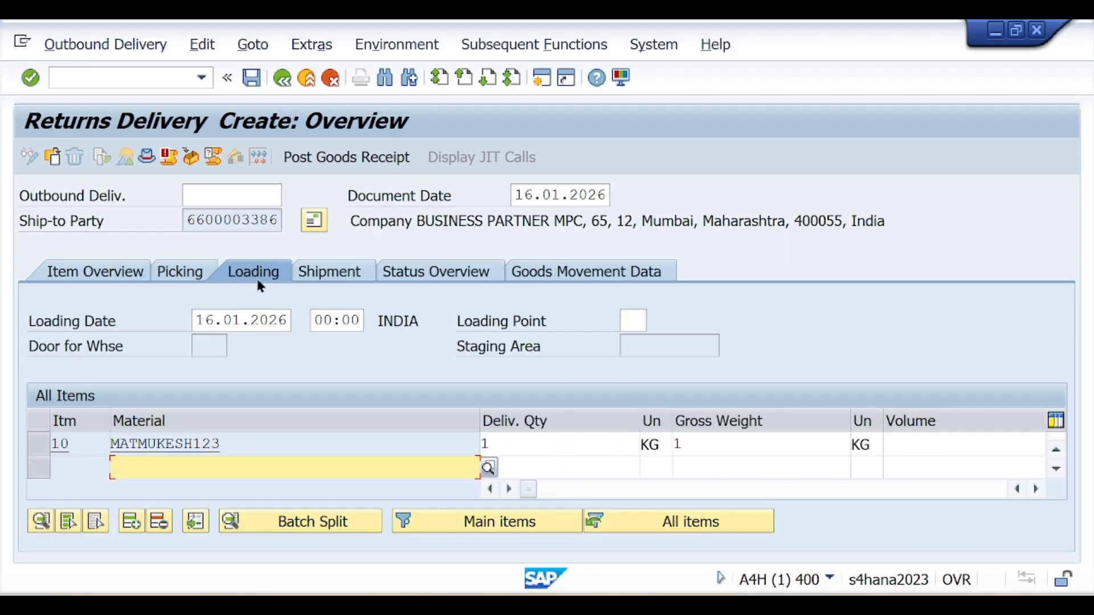
left_click(316, 276)
left_click(90, 270)
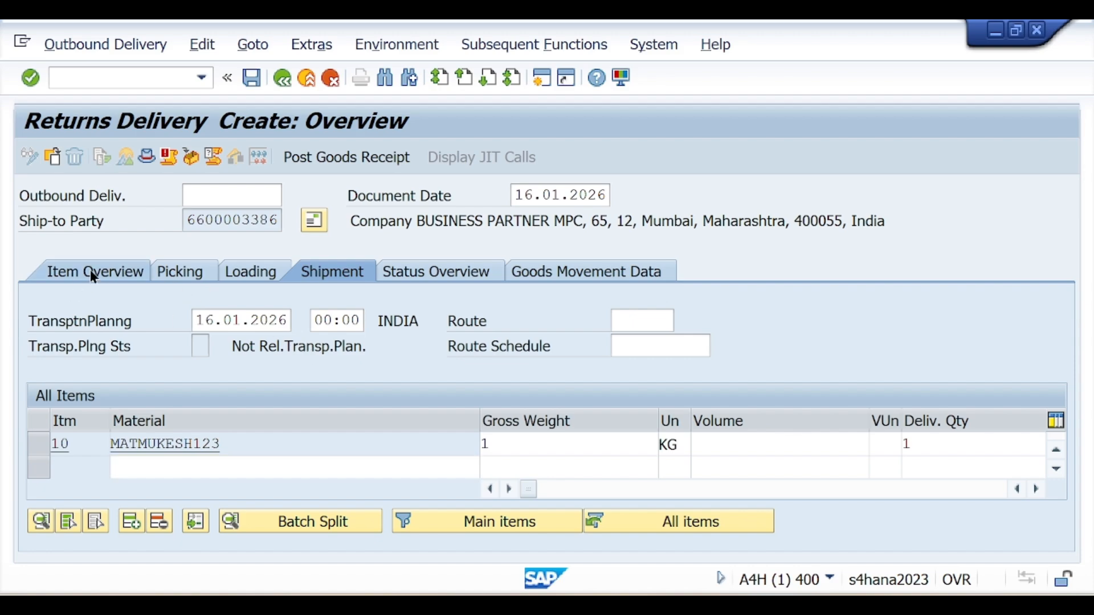
left_click(181, 271)
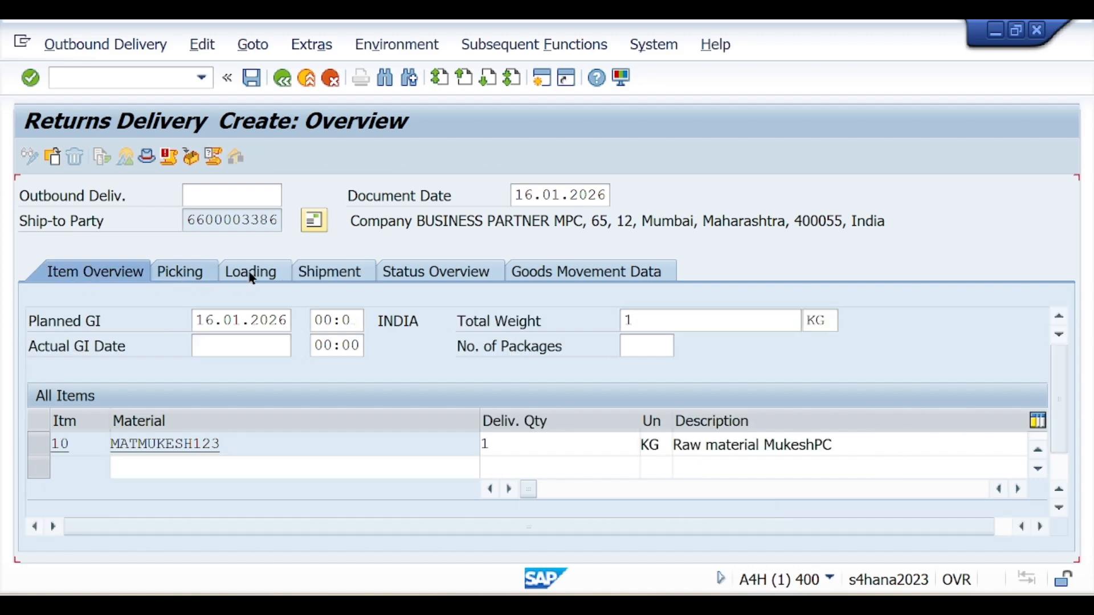
left_click(337, 272)
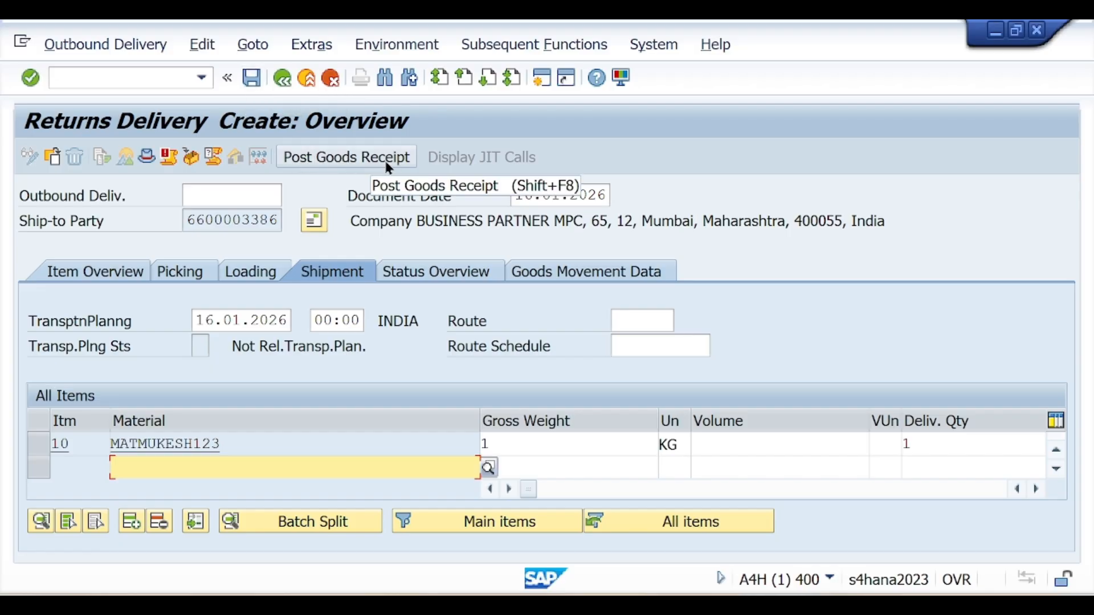
Post goods receipt, saving Returns Delivery 84000044, and copy its number
left_click(347, 162)
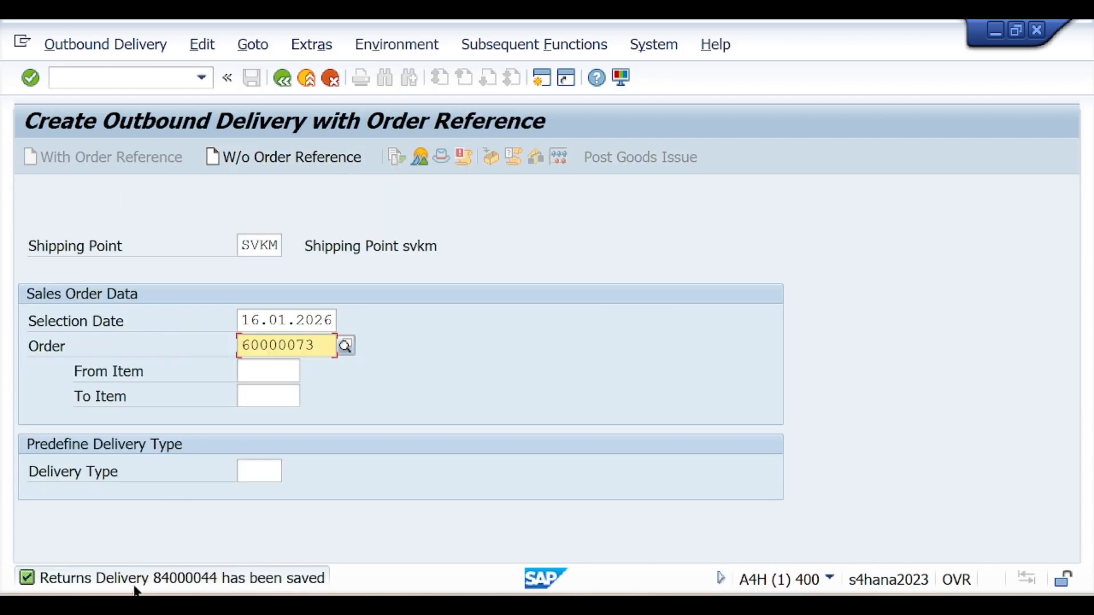
double_click(133, 577)
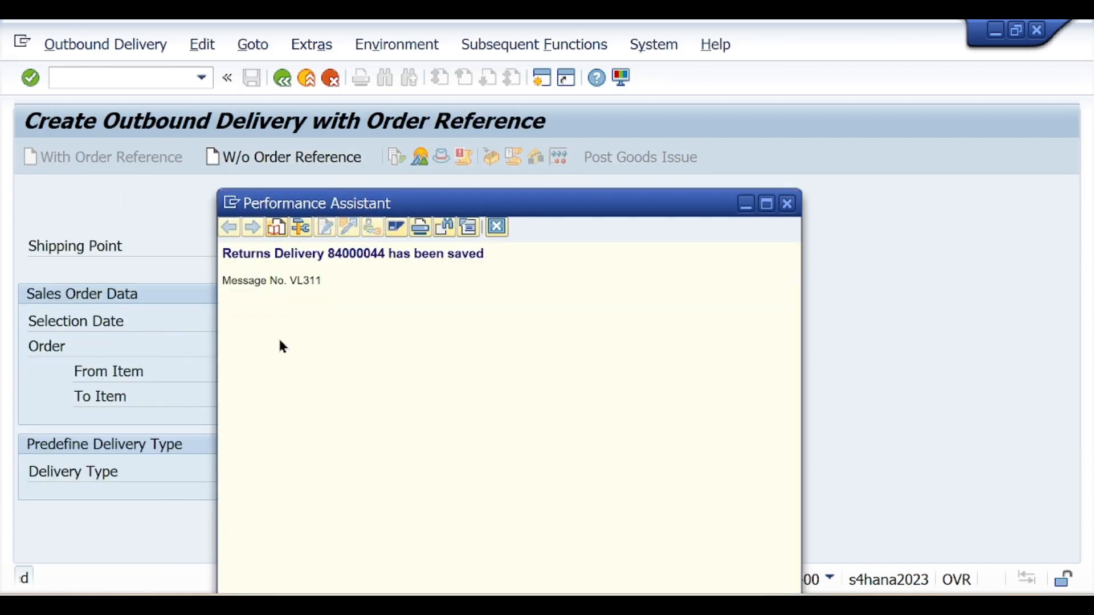
left_click_drag(386, 258, 236, 262)
key("ctrl+c")
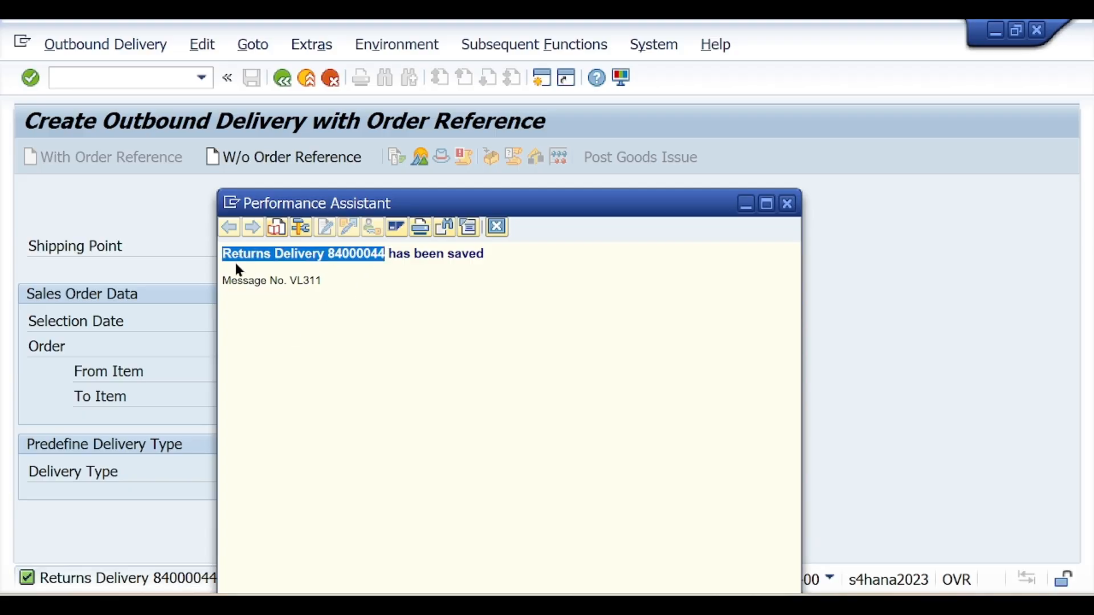
left_click(787, 203)
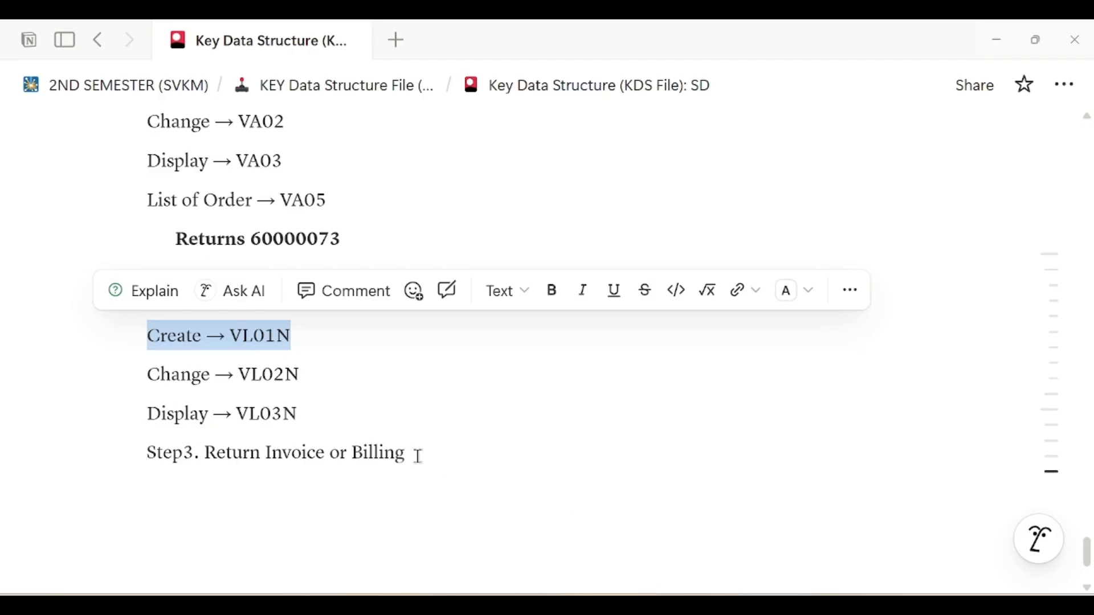
left_click(363, 401)
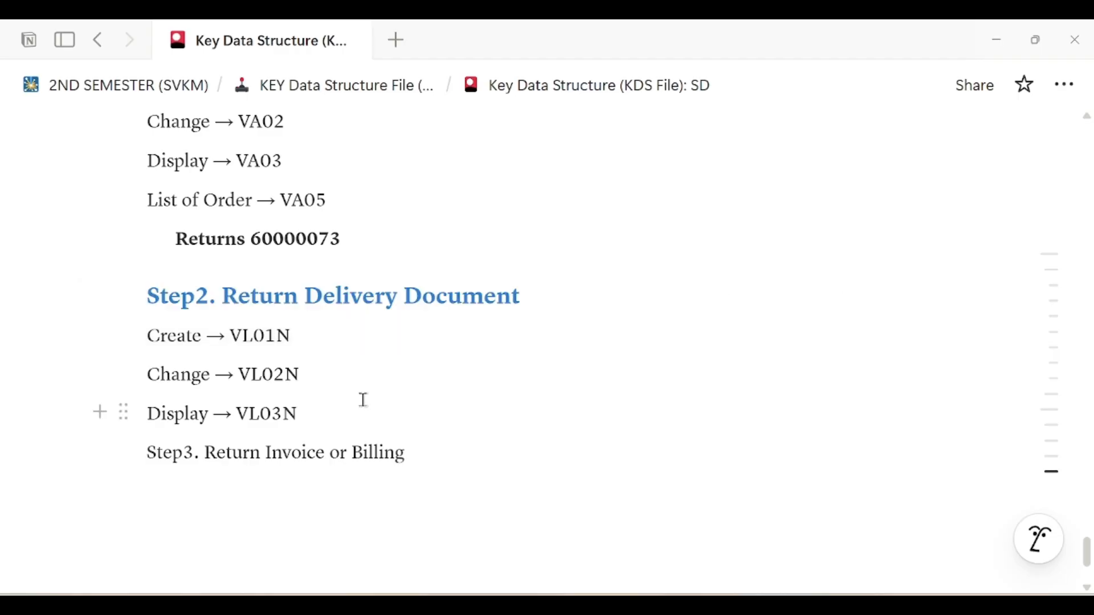
Paste Returns Delivery 84000044 below Display → VL03N and open a line above it
key("Return")
key("ctrl+v")
left_click(359, 409)
key("Return")
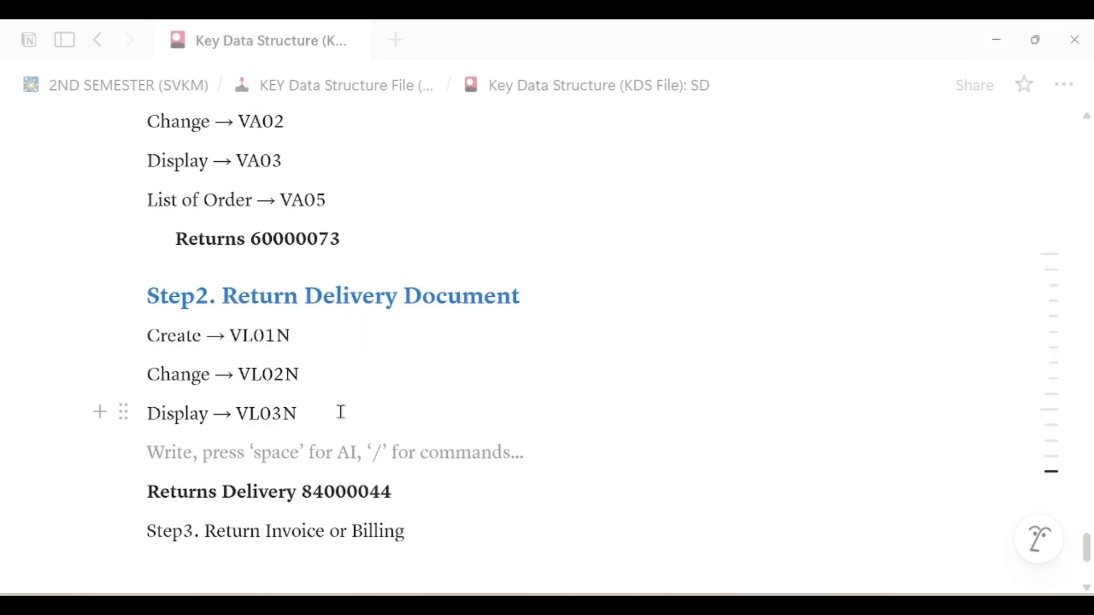
Add a bold 'Reference → Return Sales Order Number 60000073' line above the delivery number
type("Ref")
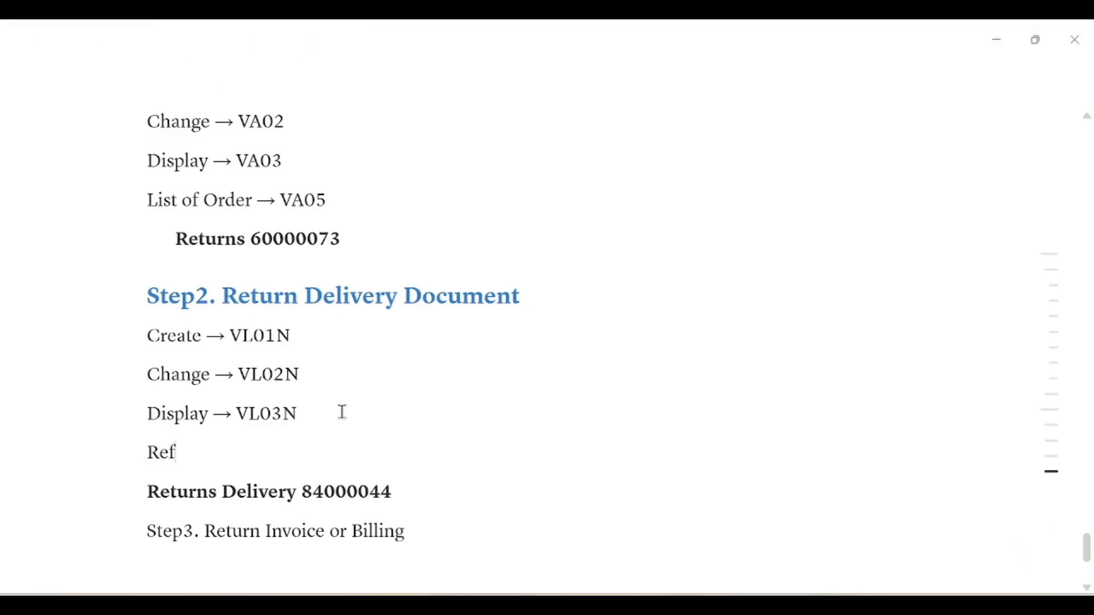
type("erence →")
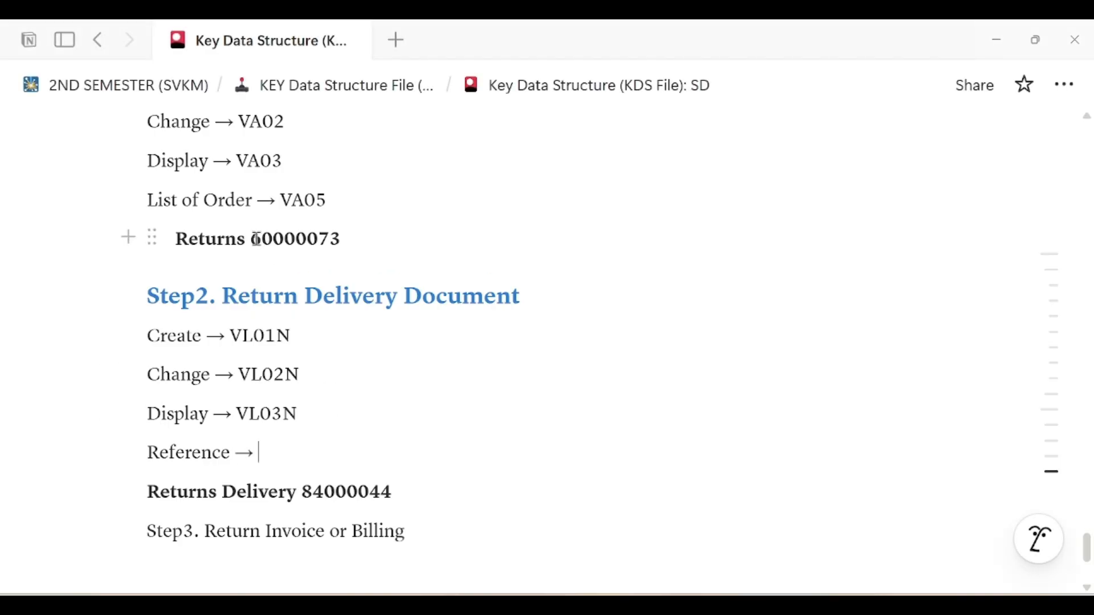
left_click_drag(254, 237, 349, 238)
key("ctrl+c")
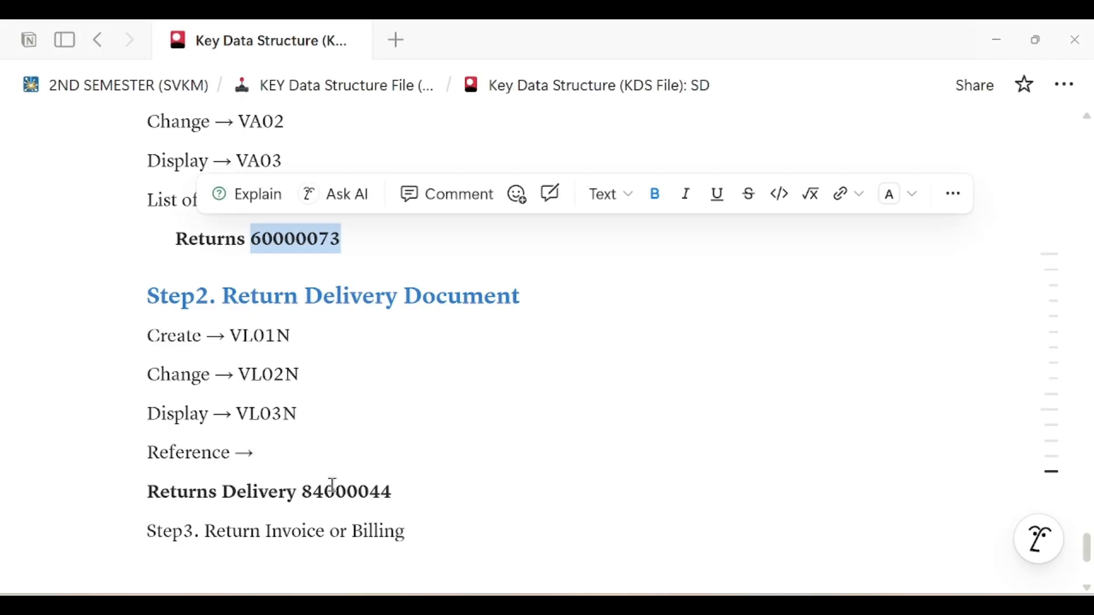
left_click(320, 456)
key("ctrl+v")
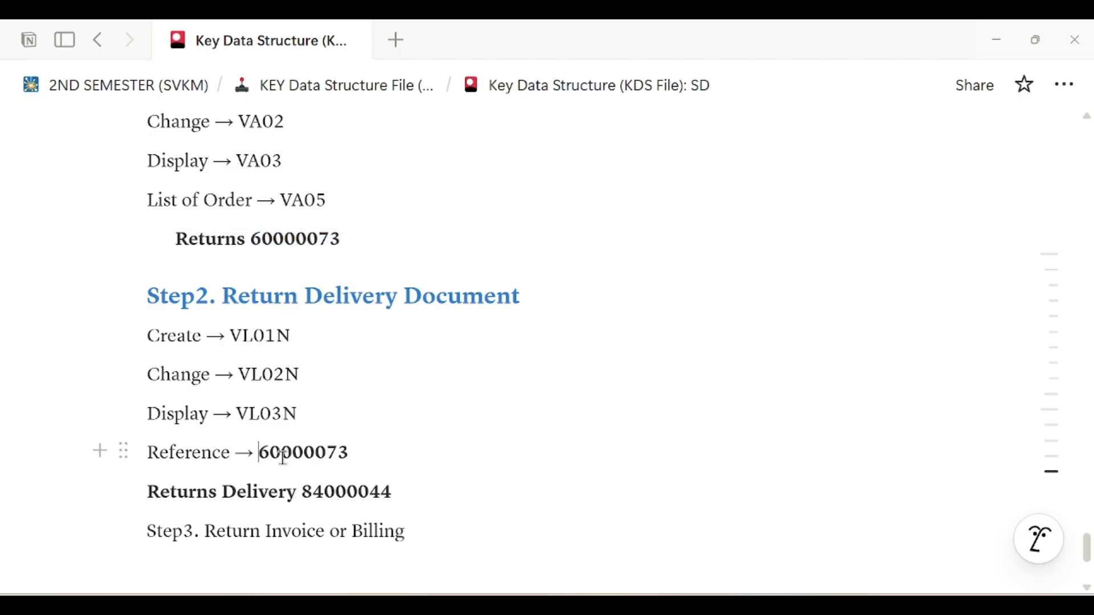
type("Re")
type("turn ")
type("Sales ")
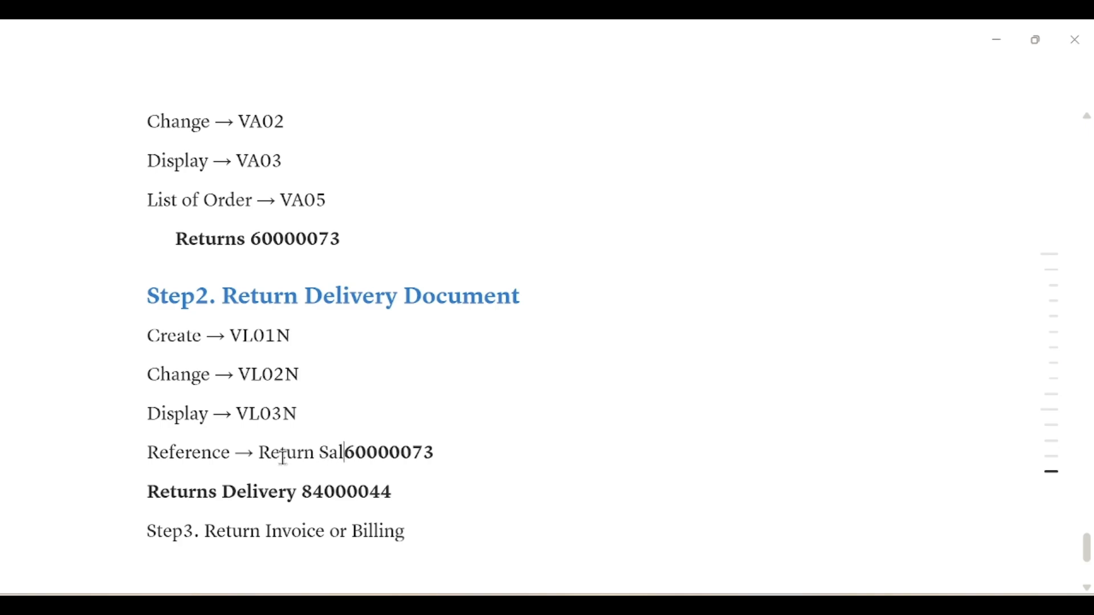
type("Order Numbe")
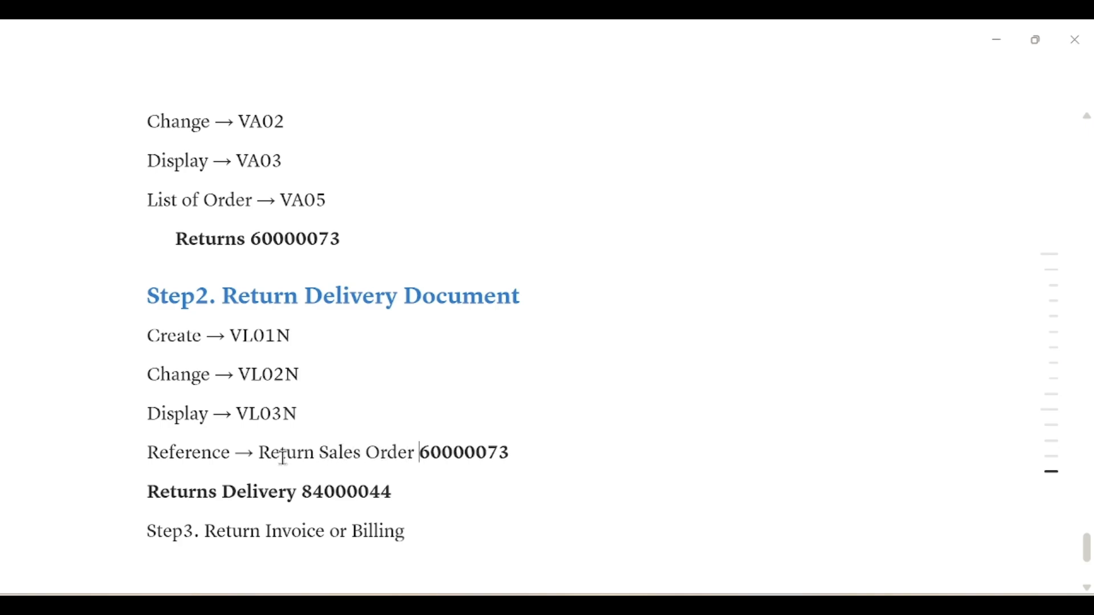
type("r")
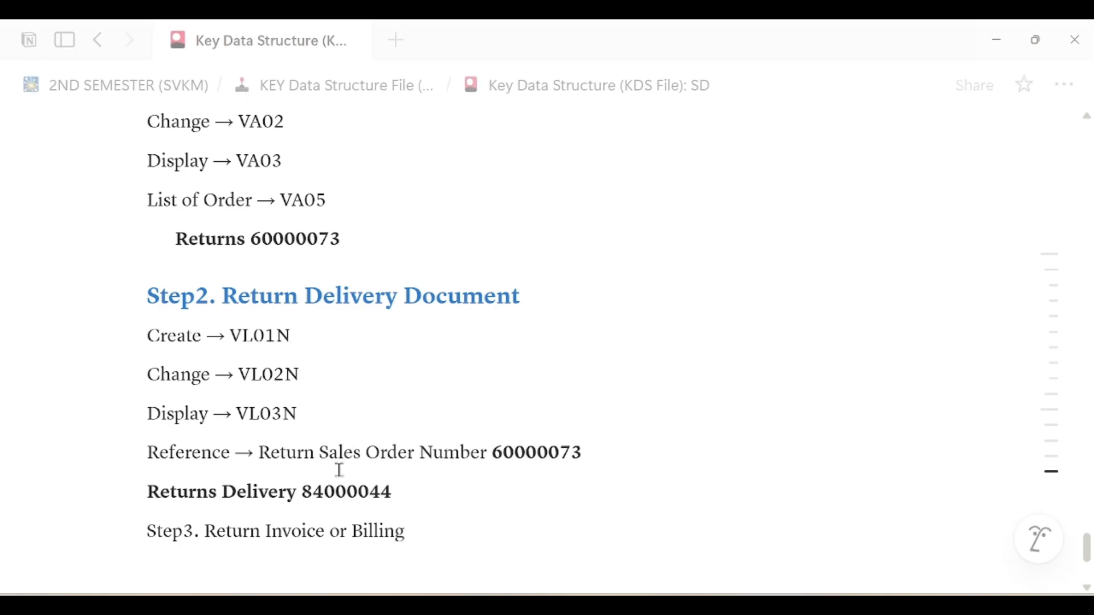
left_click_drag(153, 452, 488, 450)
key("ctrl+b")
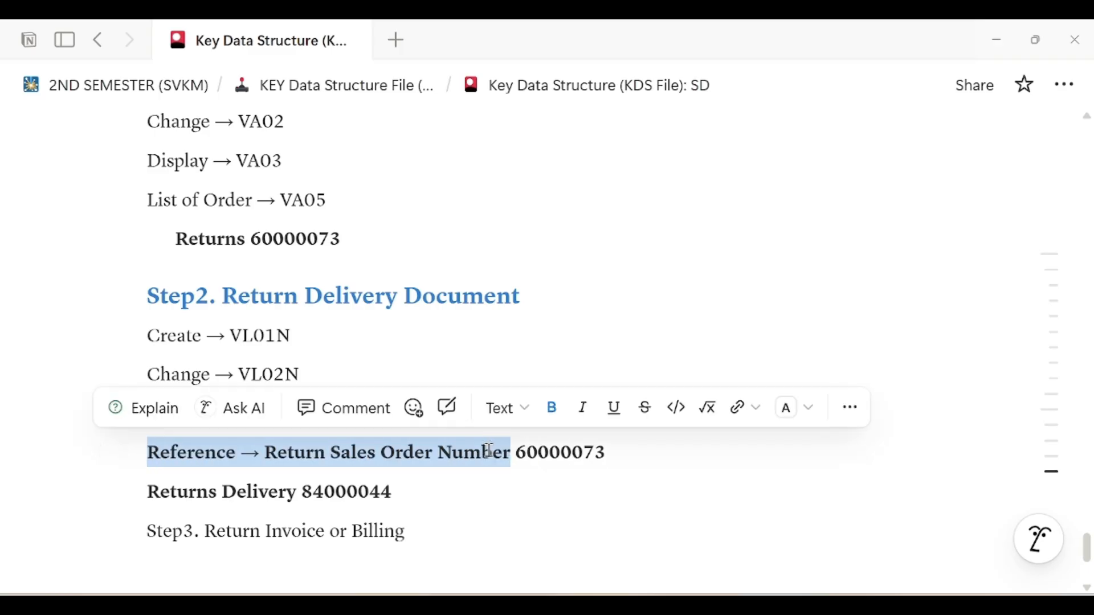
left_click(461, 478)
scroll(458, 473, "down", 1)
key("Return")
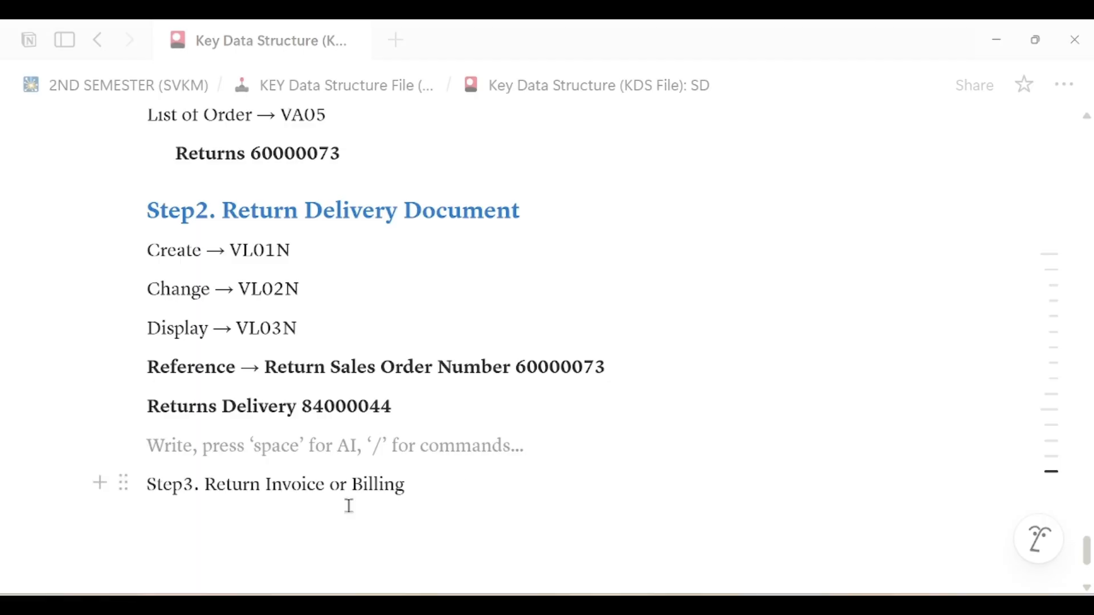
Turn 'Step3. Return Invoice or Billing' into a Heading 3 and start a line below
triple_click(285, 483)
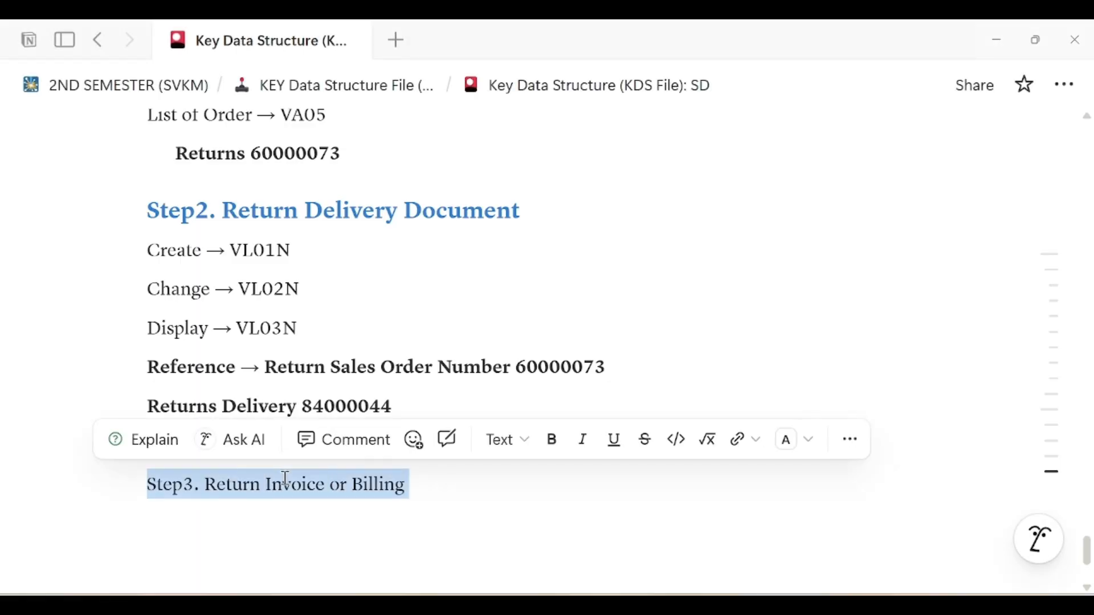
left_click(519, 447)
left_click(603, 364)
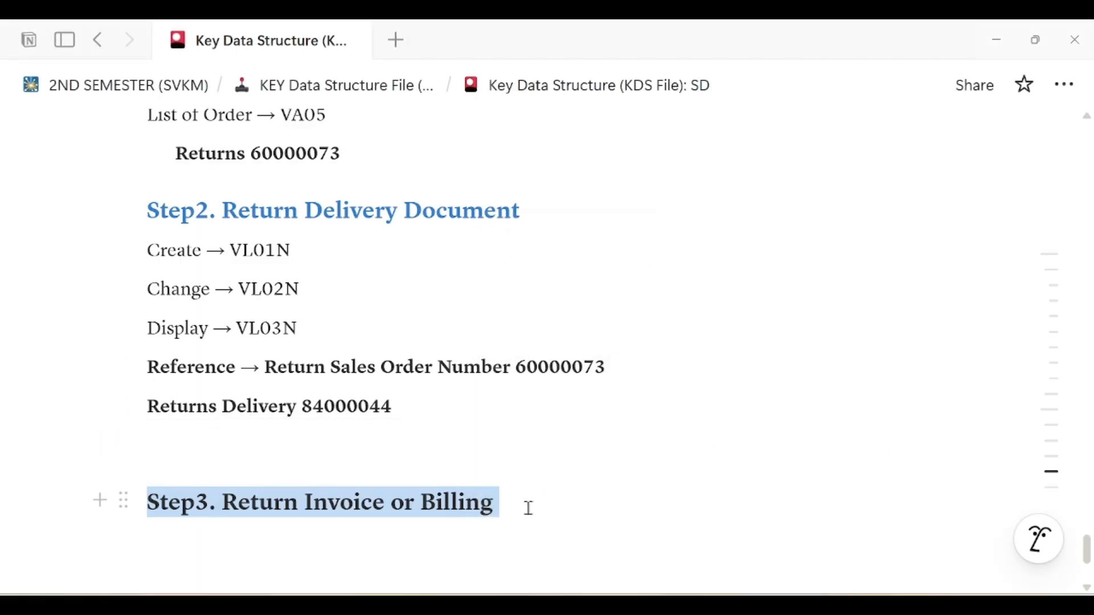
left_click(514, 496)
scroll(518, 504, "down", 3)
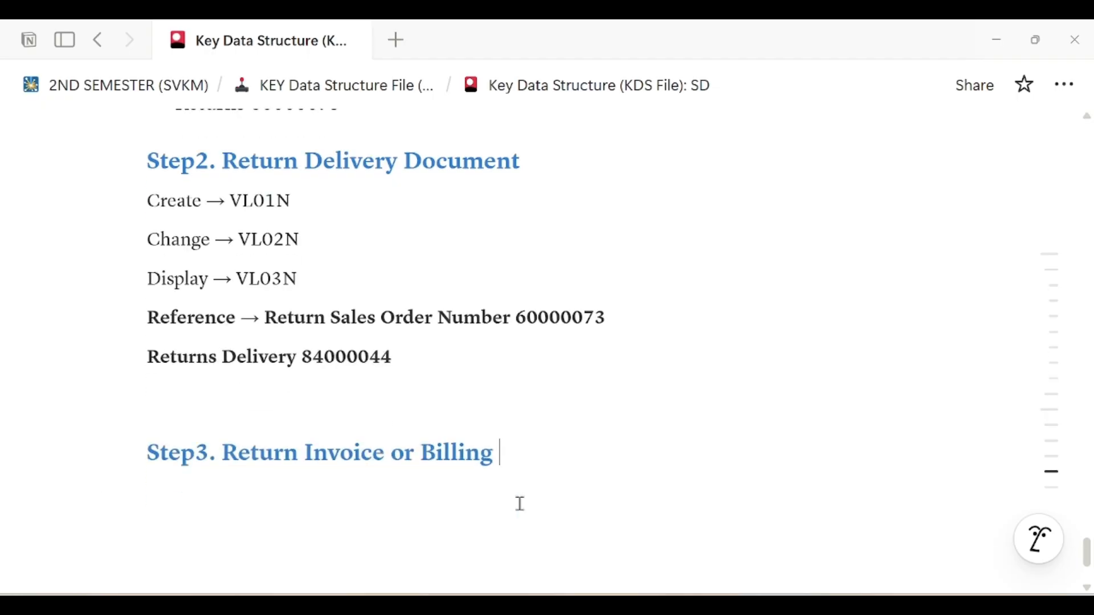
key("Return")
scroll(519, 505, "up", 3)
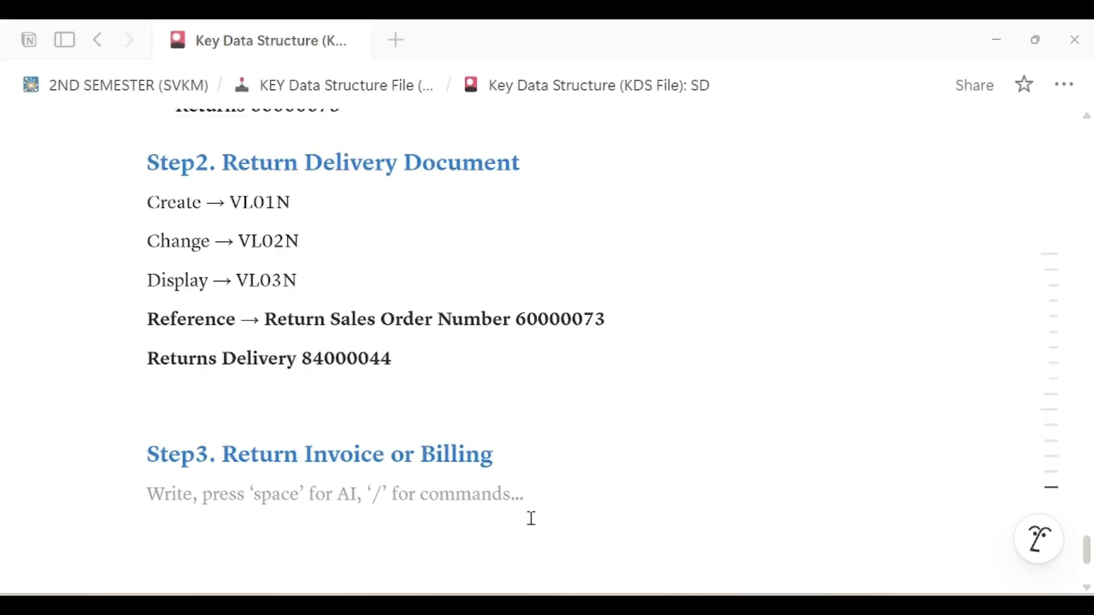
scroll(530, 517, "down", 1)
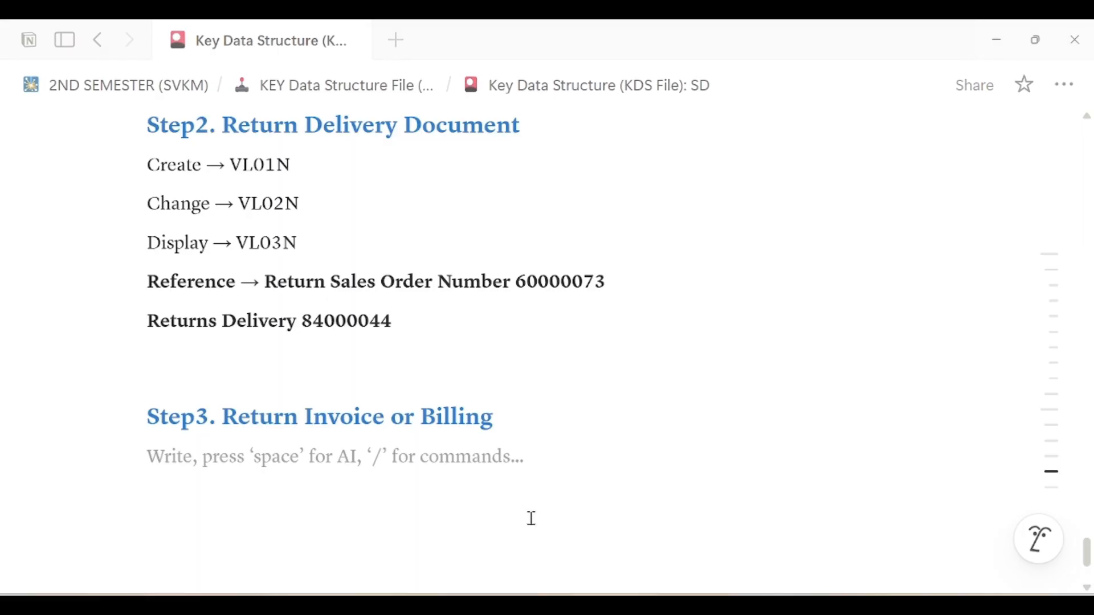
List Create → VF01, Change → VF02 and Display → VF03 under the Step3 heading
type("Create →")
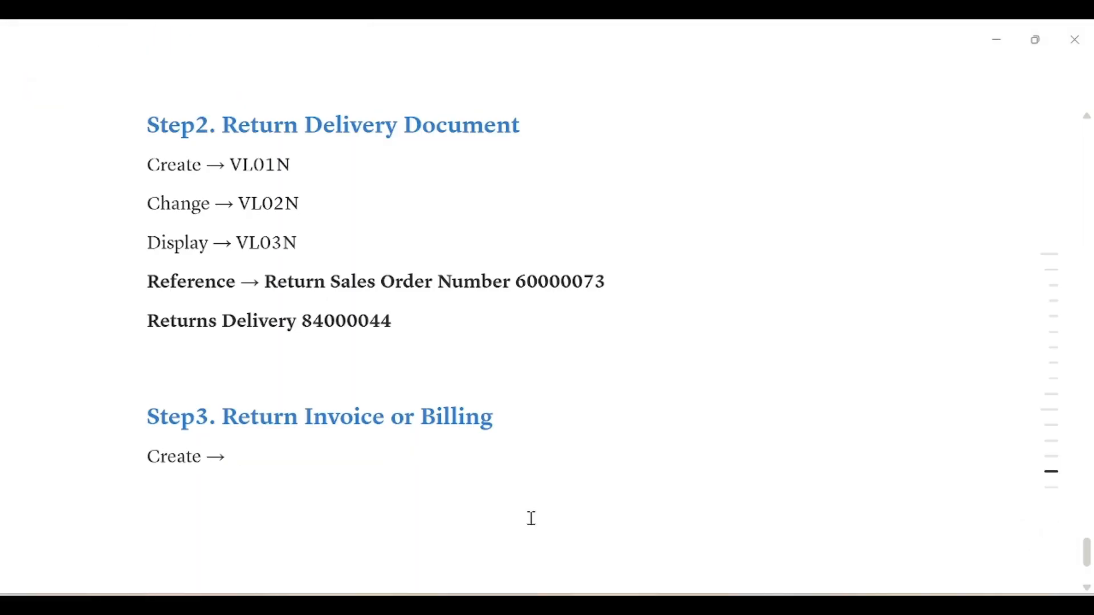
left_click_drag(222, 417, 501, 419)
left_click(342, 457)
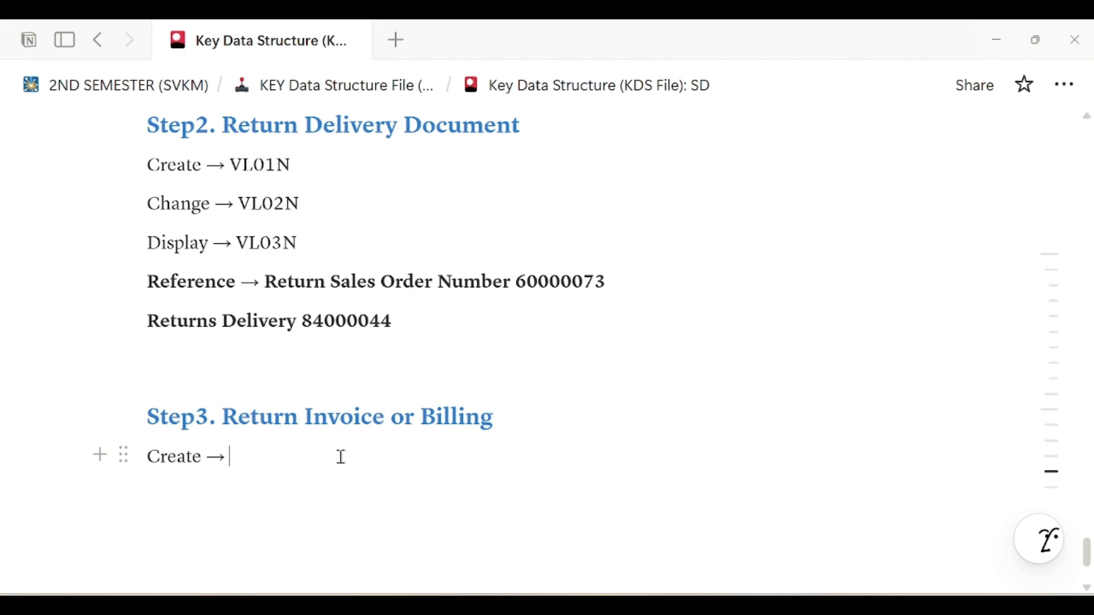
type("VF0")
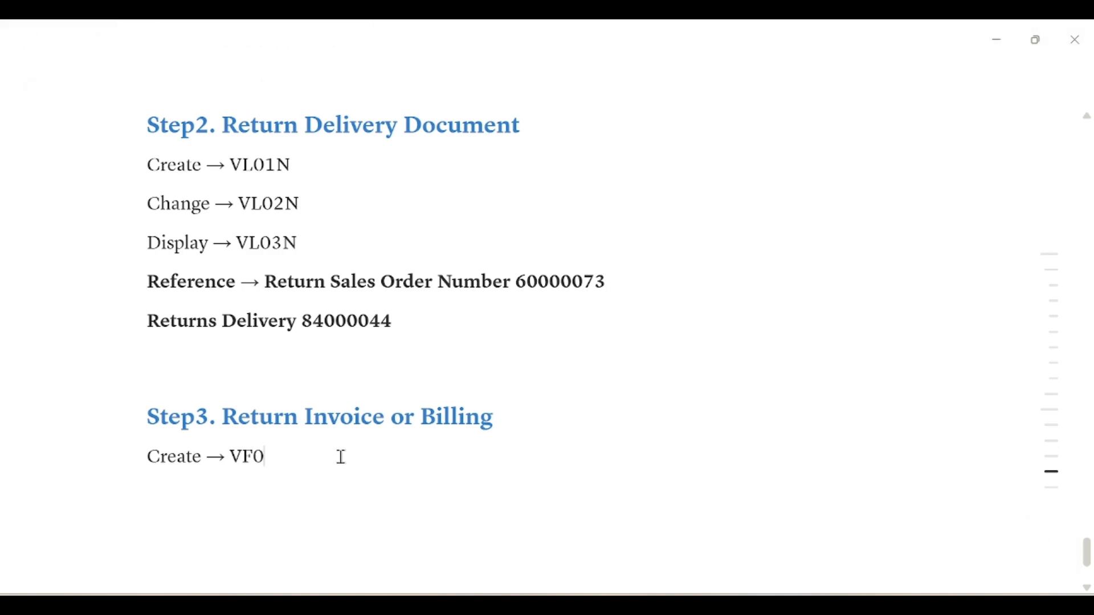
key("Return")
type("Chnage")
key("BackSpace")
key("BackSpace")
type("nge ")
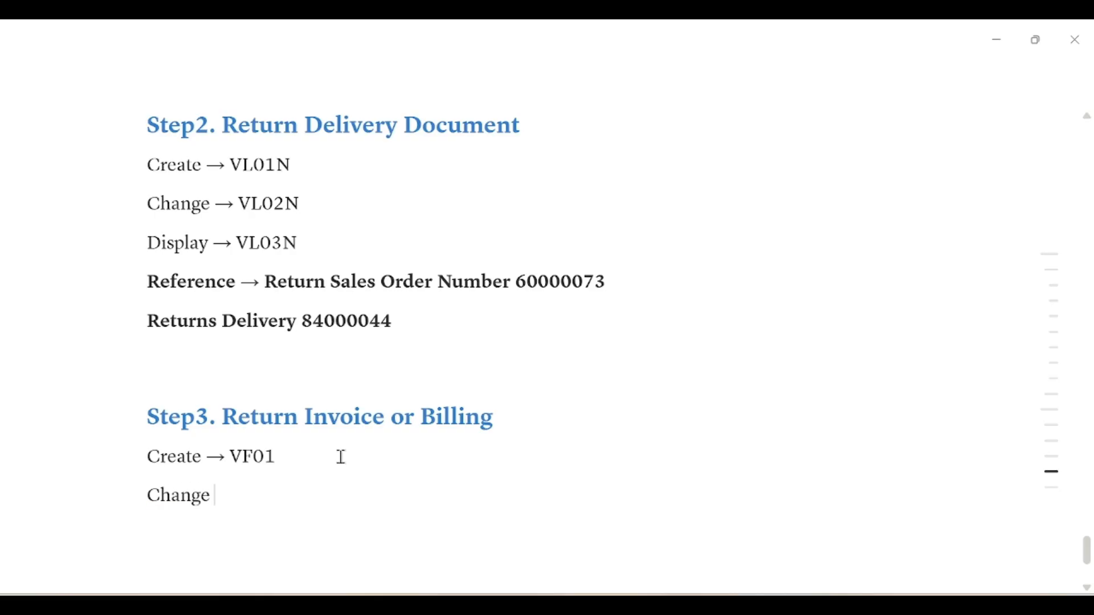
type("-> VF02")
key("Return")
type("Display ")
type("-> VF03")
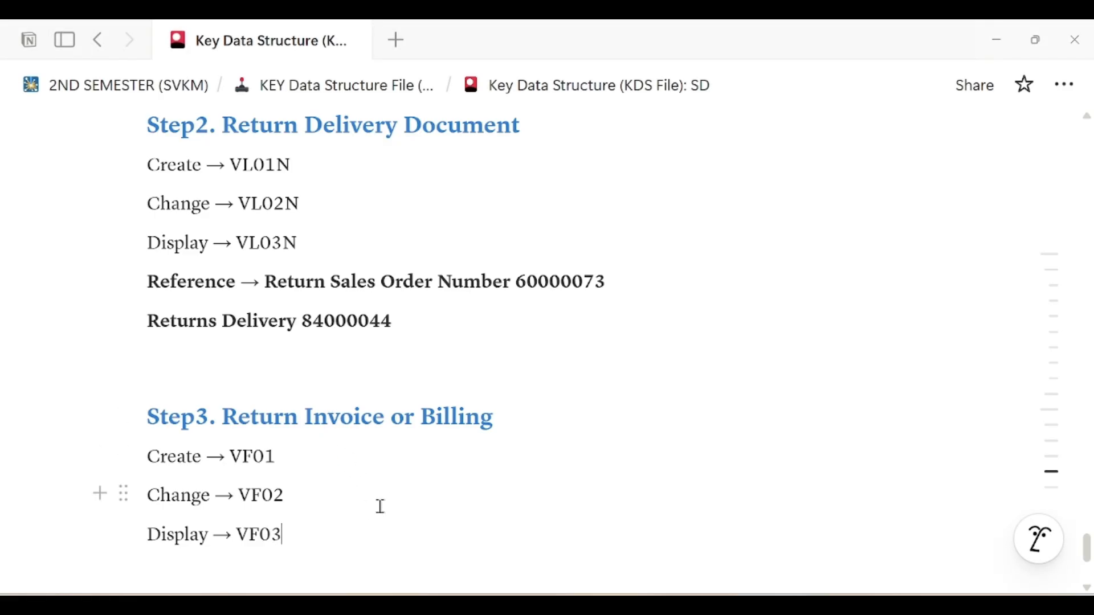
Select the Create → VF01 line in the notes
key("alt")
left_click(252, 454)
double_click(151, 456)
left_click_drag(216, 458, 292, 462)
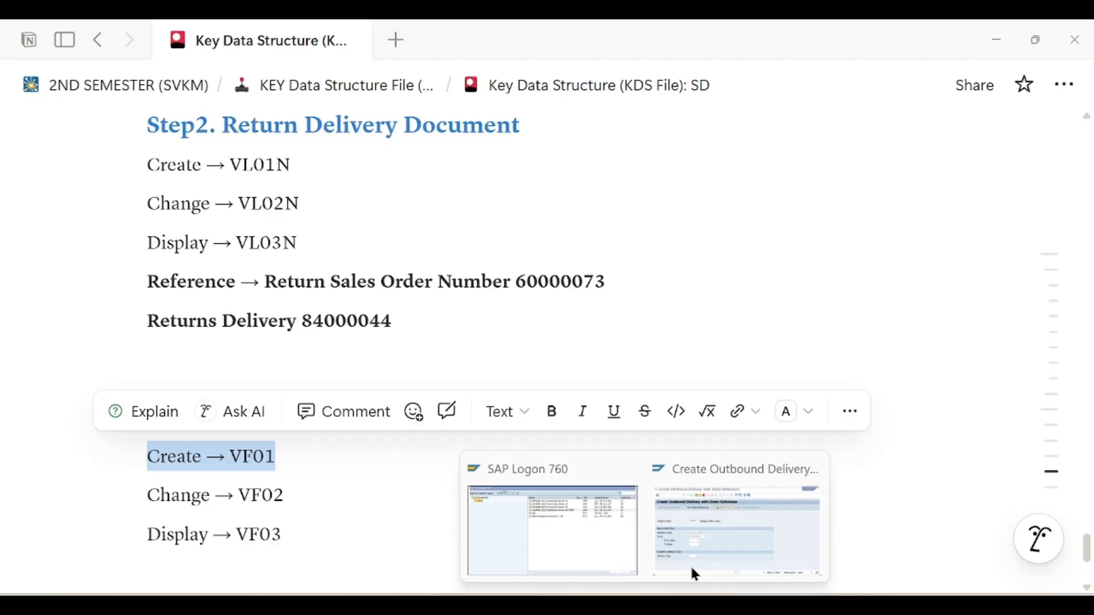
left_click(673, 513)
Run /nVF01 to open Create Billing Document with order 60000073 prefilled
left_click(123, 80)
type("/nVF01")
key("Return")
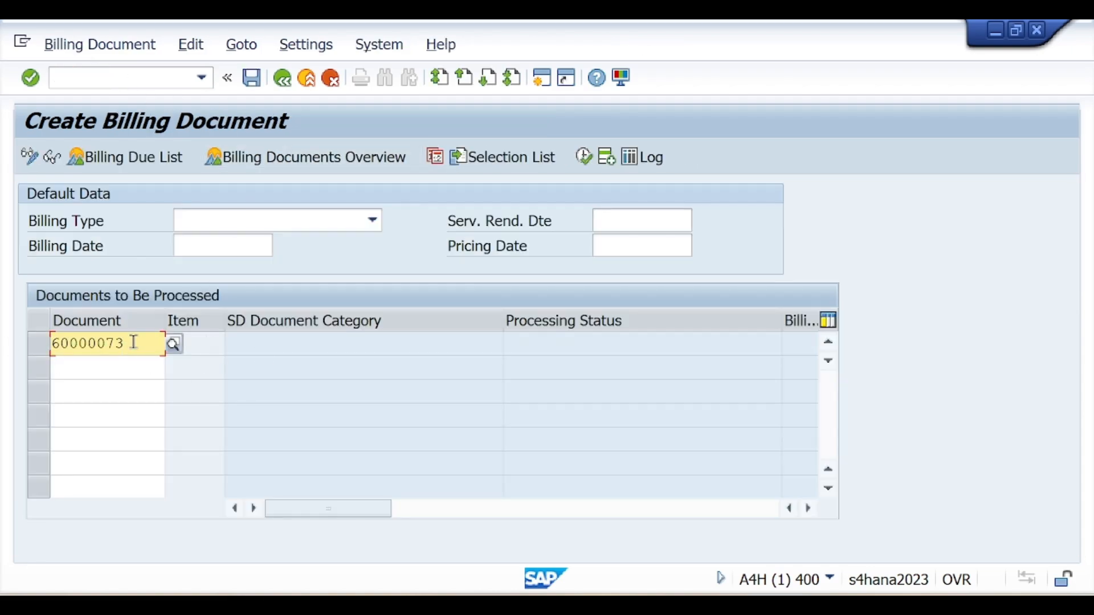
left_click_drag(117, 344, 39, 342)
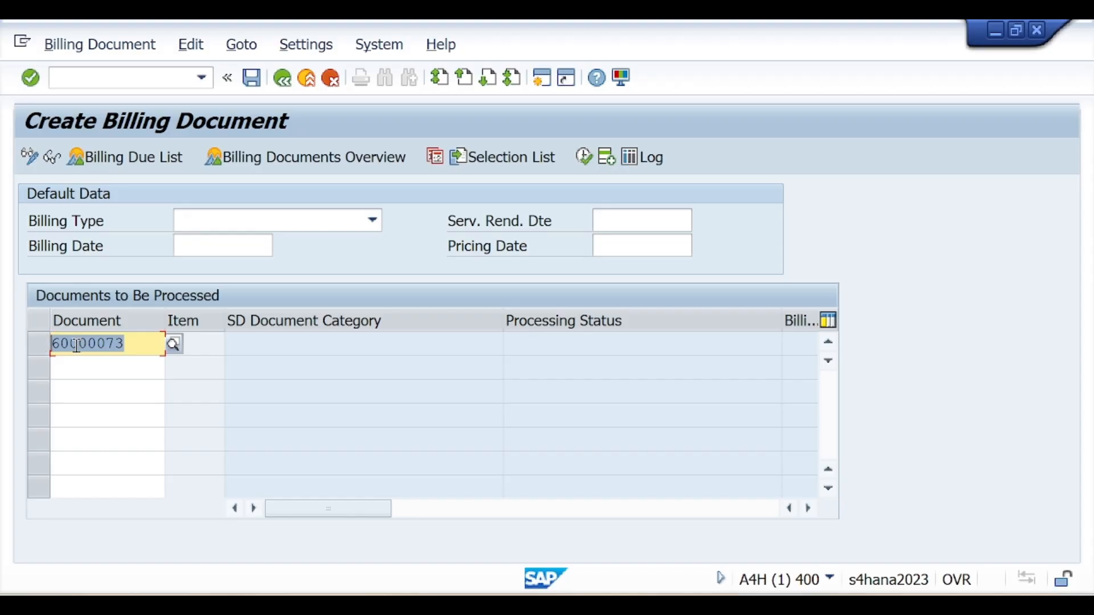
Copy the order 60000073 Reference line in Notion and paste it below Display → VF03
key("alt+Tab")
left_click(275, 356)
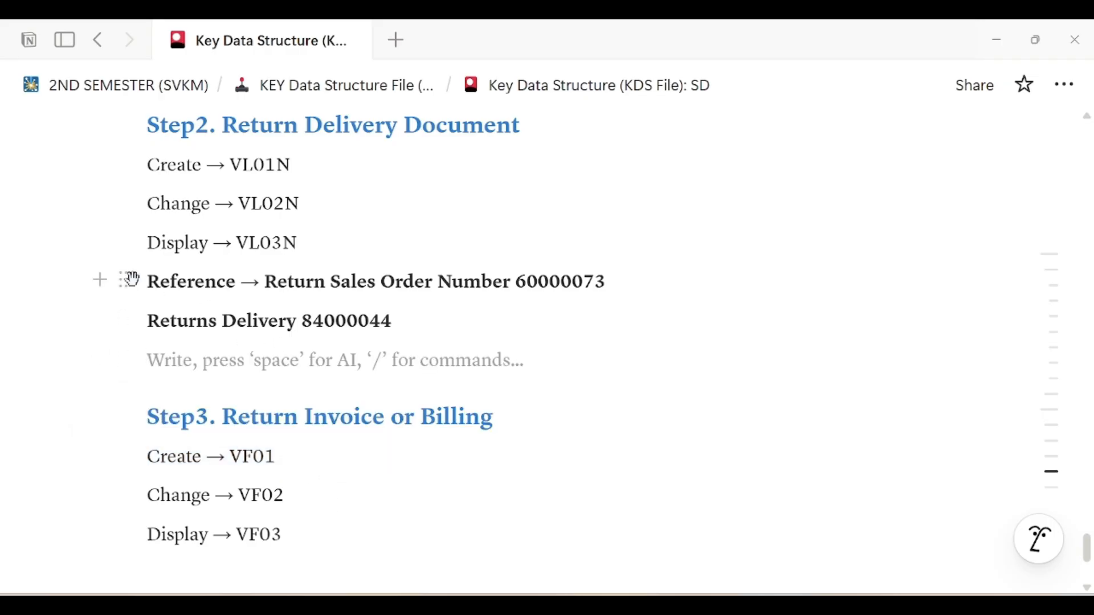
left_click_drag(148, 281, 625, 281)
key("ctrl+c")
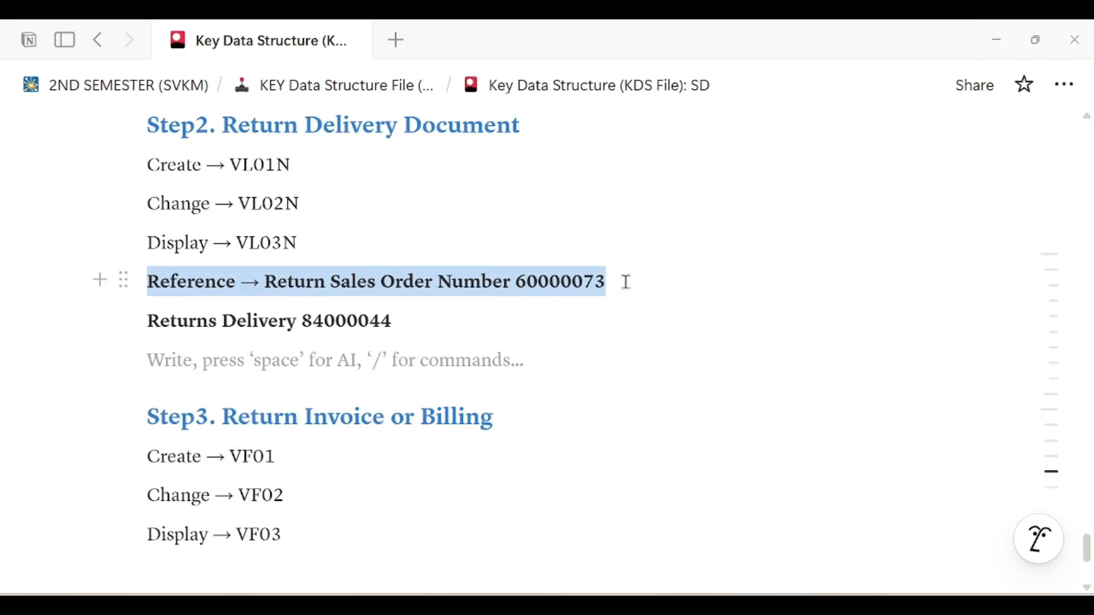
left_click(363, 454)
left_click(296, 556)
key("ctrl+v")
scroll(435, 485, "down", 1)
Process the return order for billing, passing the HSN/SAC warning to the RE item overview
key("alt+Tab")
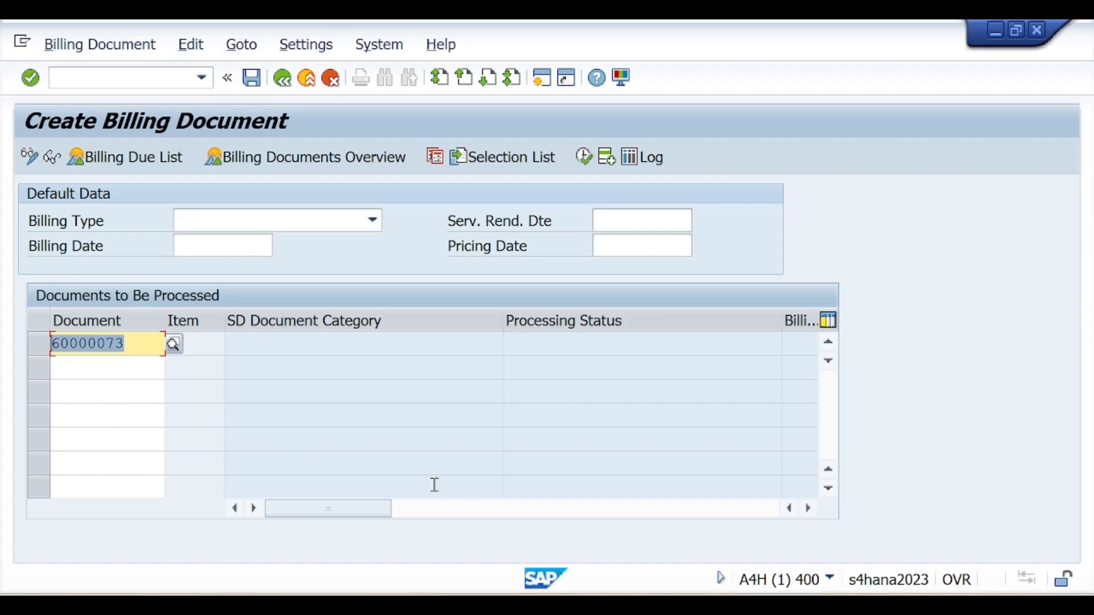
key("Return")
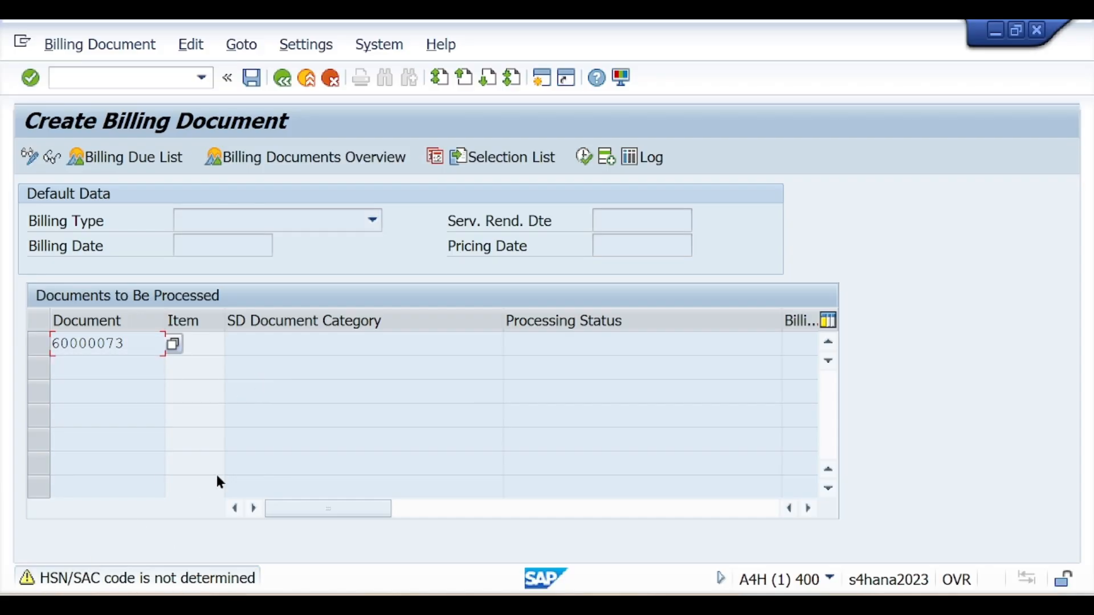
key("Return")
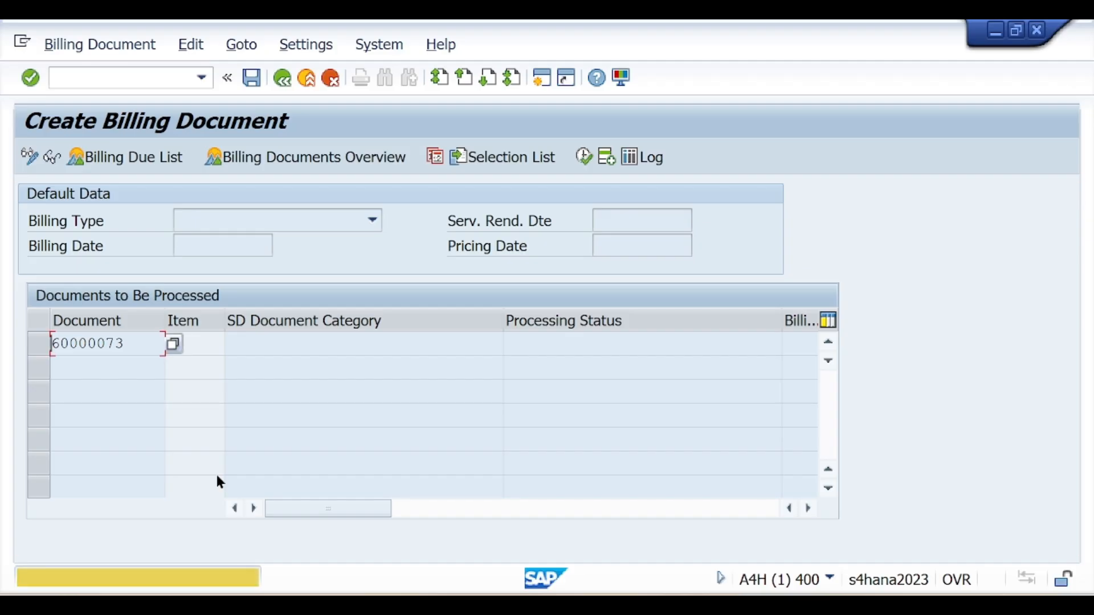
key("Return")
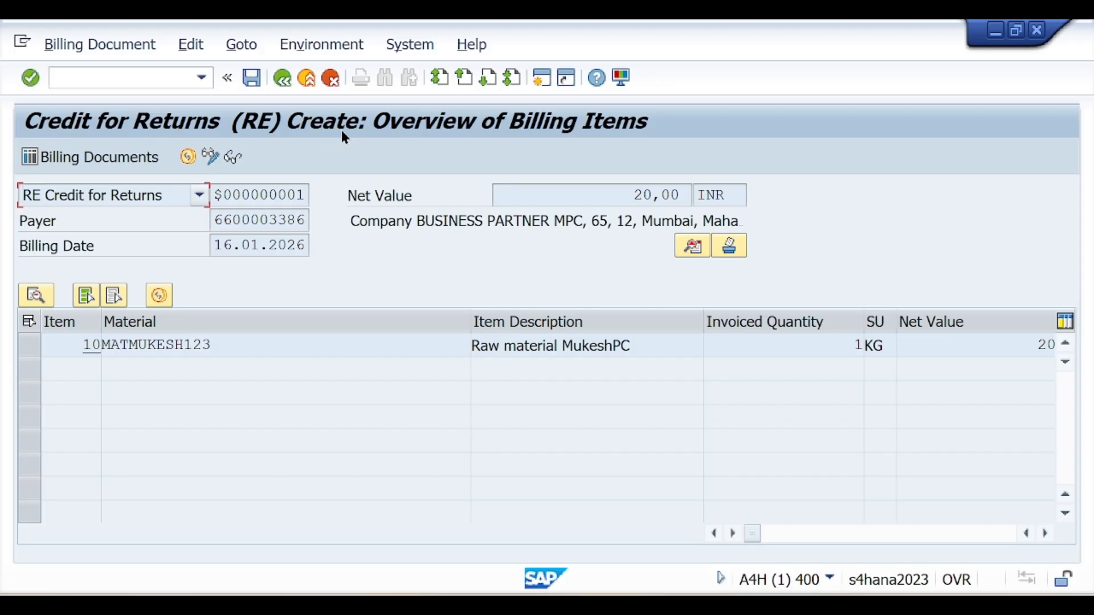
left_click_drag(754, 532, 704, 509)
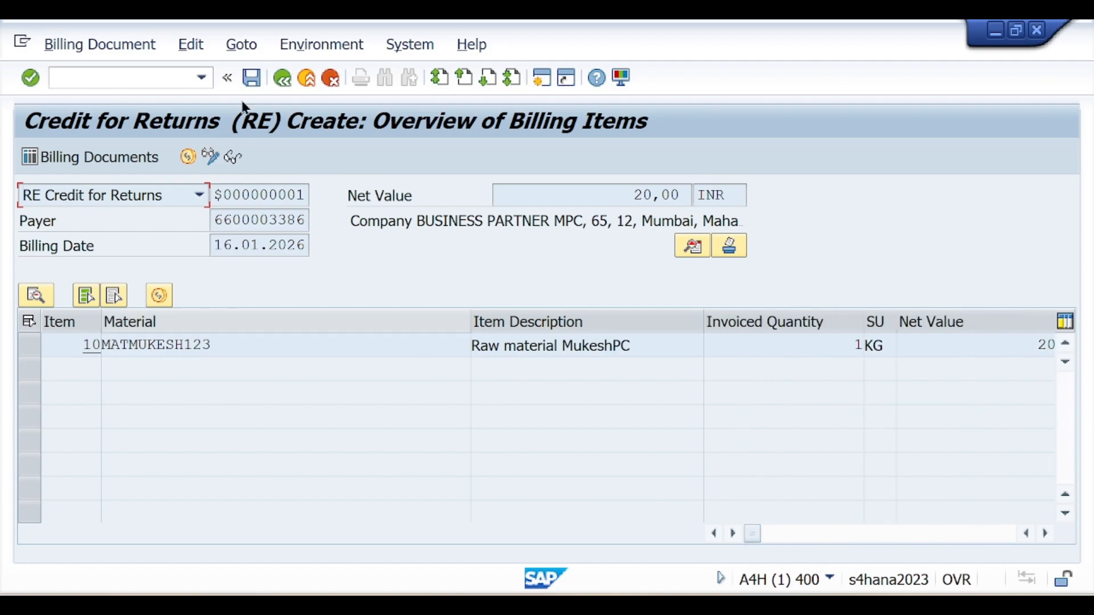
Save credit-for-returns document 90000736 past the HSN/SAC and Business Place warnings, copying its message
left_click(252, 78)
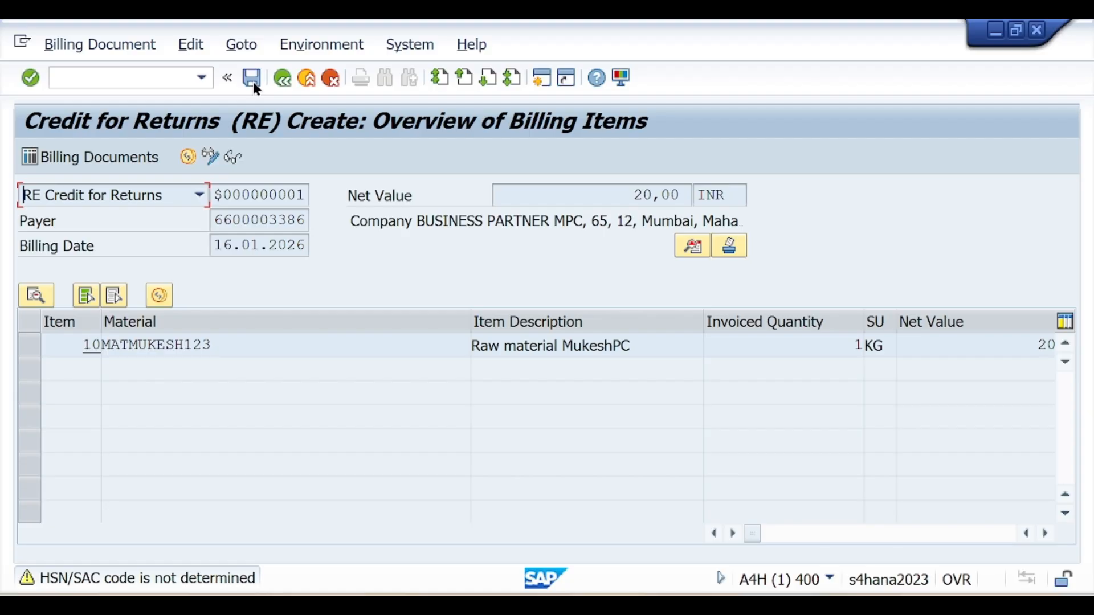
left_click(253, 81)
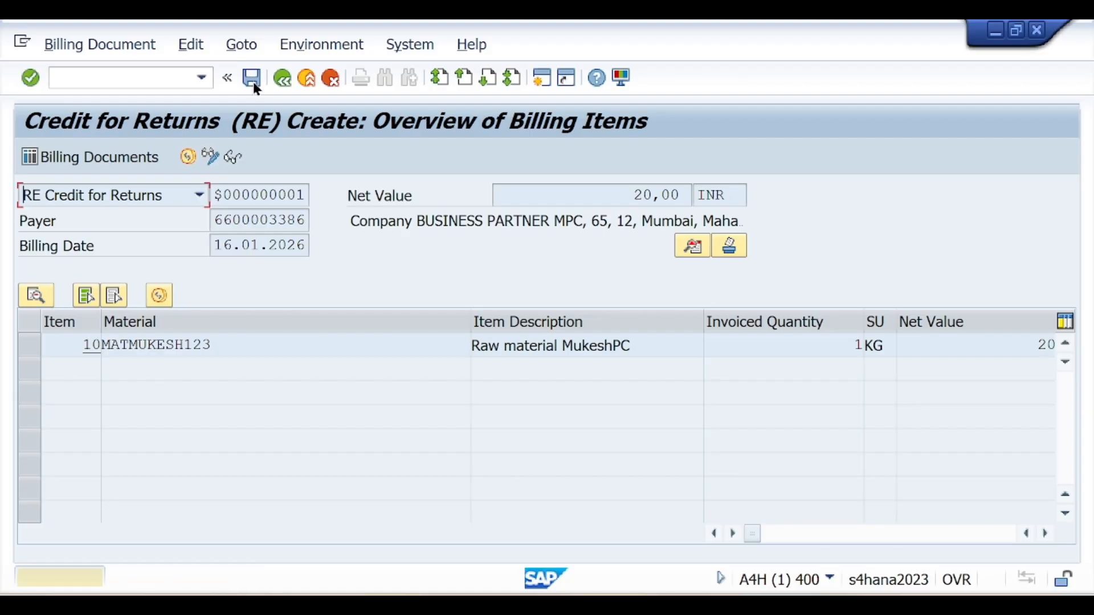
left_click(253, 81)
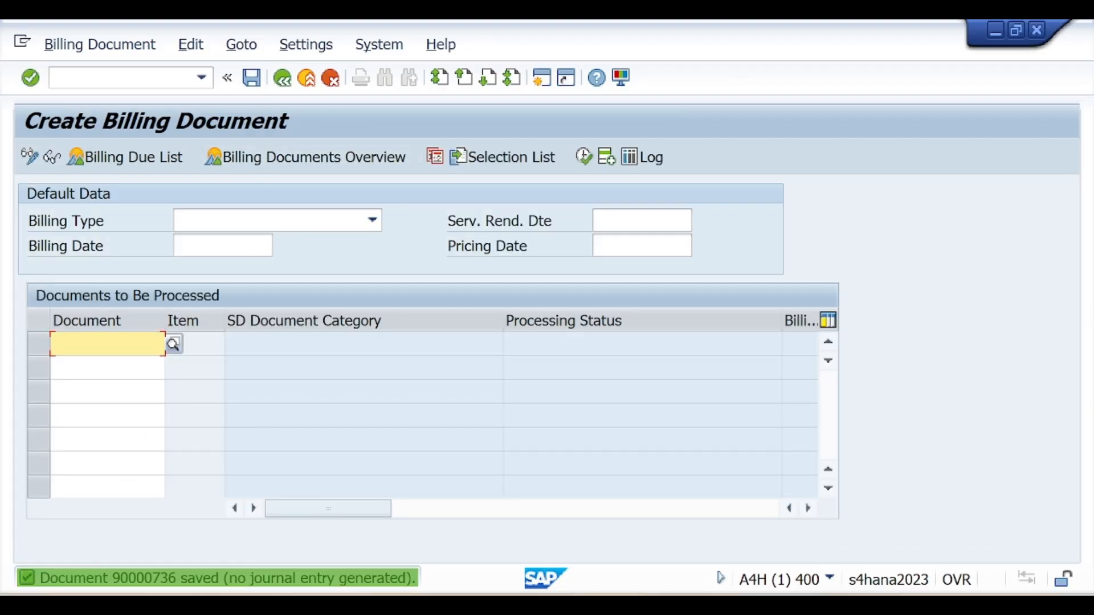
double_click(106, 580)
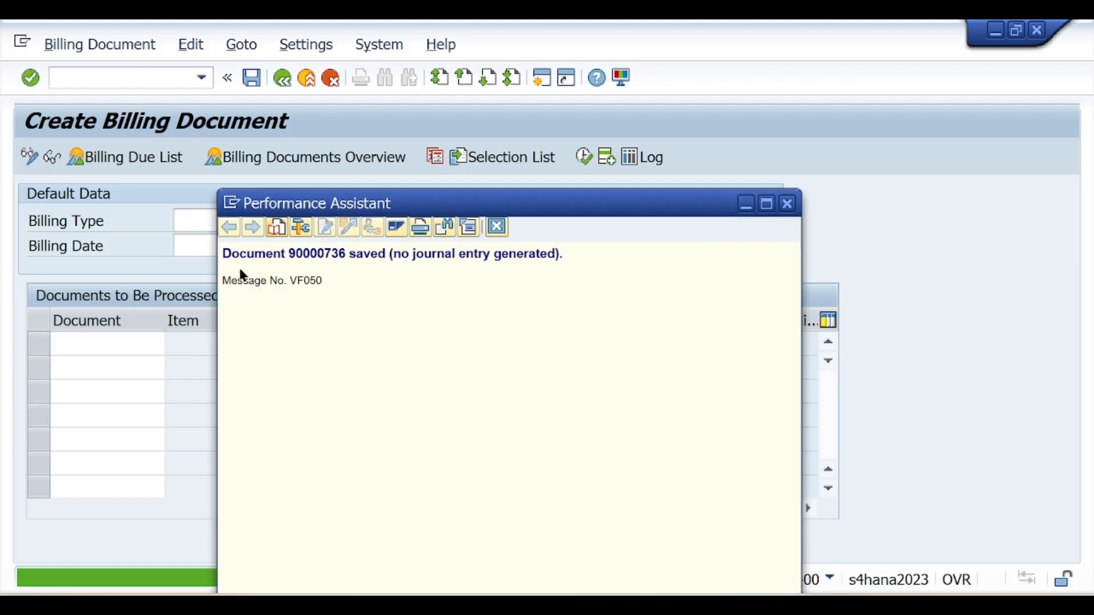
left_click_drag(222, 252, 589, 256)
key("ctrl+c")
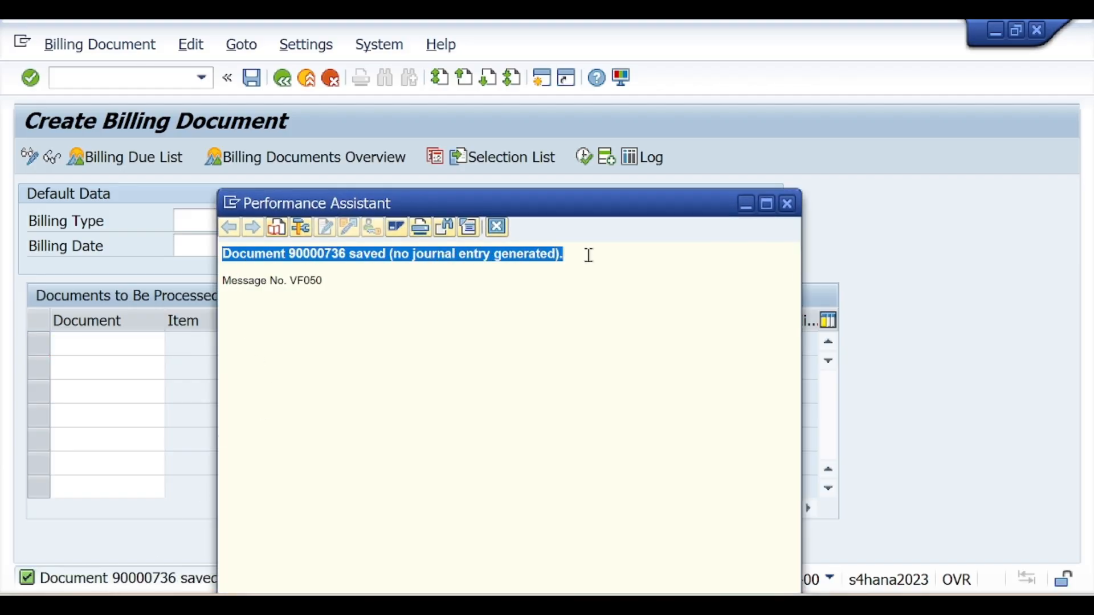
left_click(787, 206)
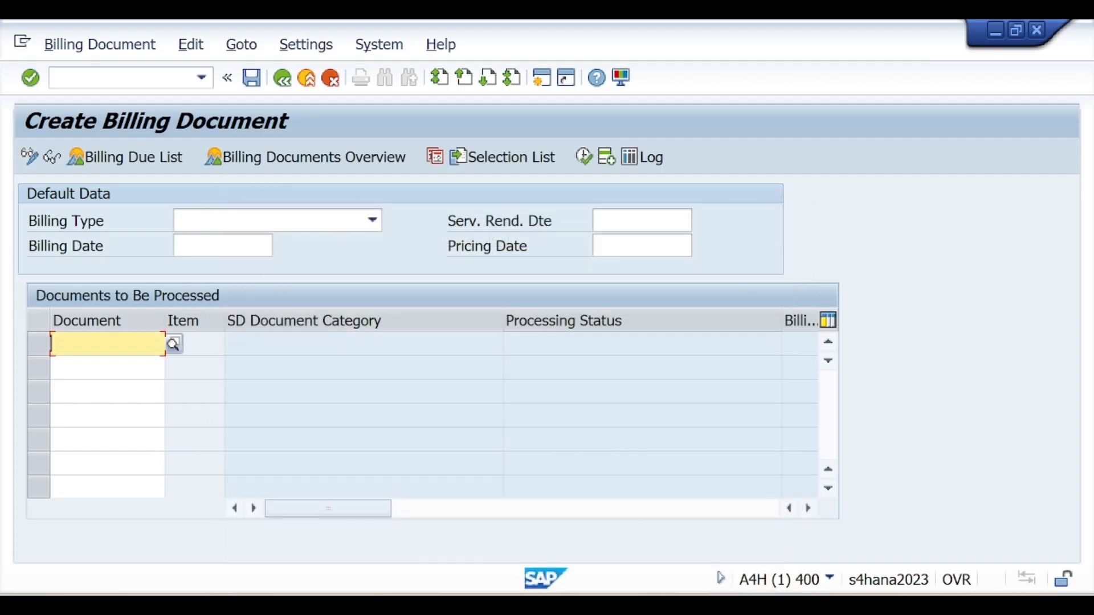
left_click(682, 605)
Paste the 'Document 90000736 saved' message under Reference and add the note 'VF02 -> Accounting Entry'
left_click(299, 456)
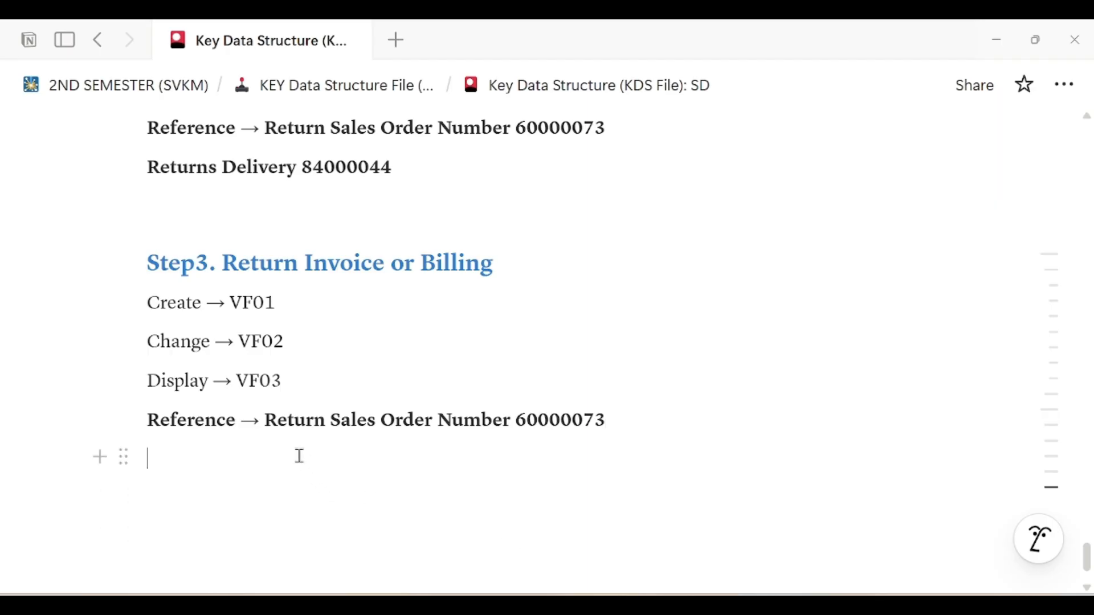
key("ctrl+v")
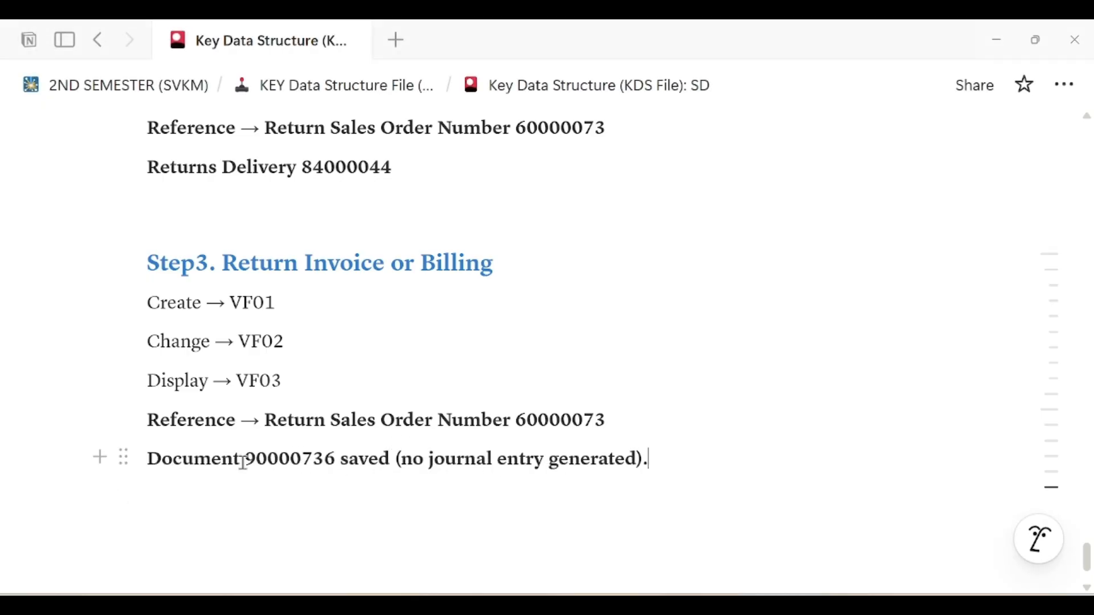
left_click(315, 494)
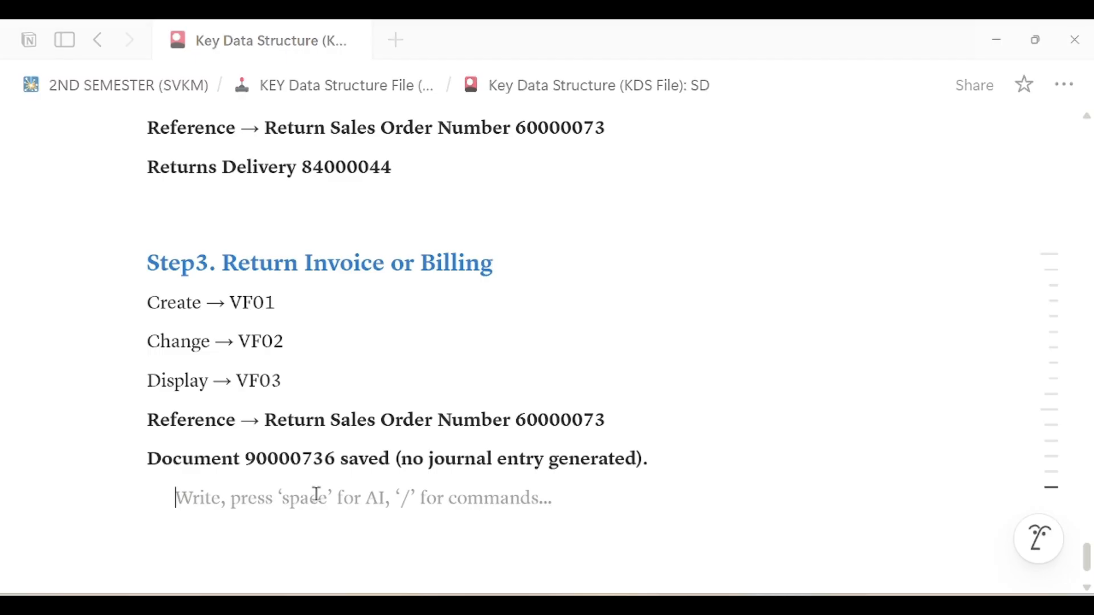
key("Return")
type("V")
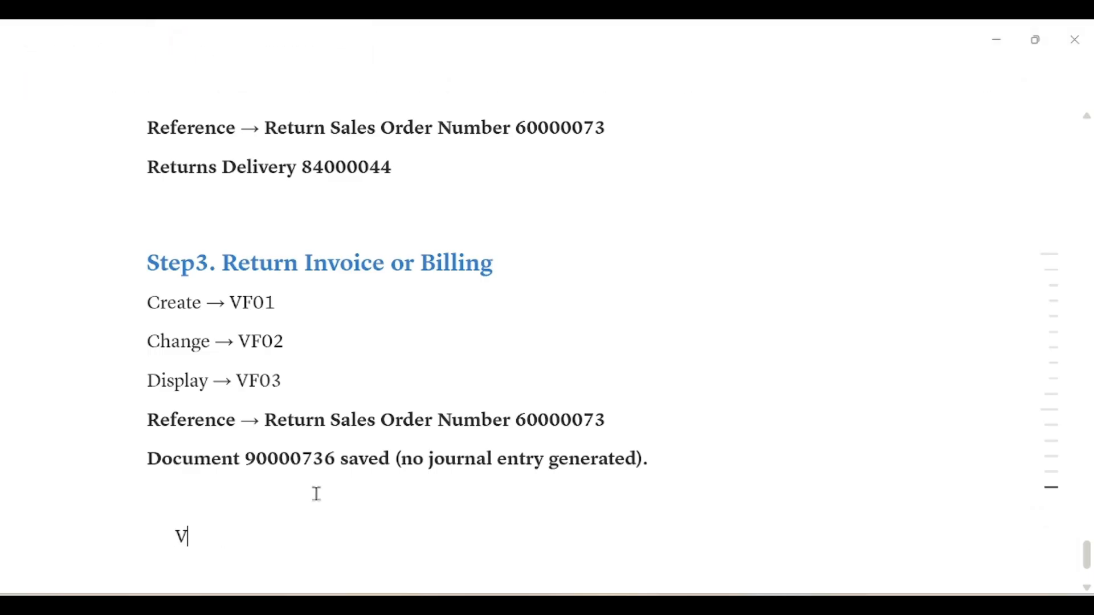
type("F02")
scroll(334, 503, "down", 2)
type("->")
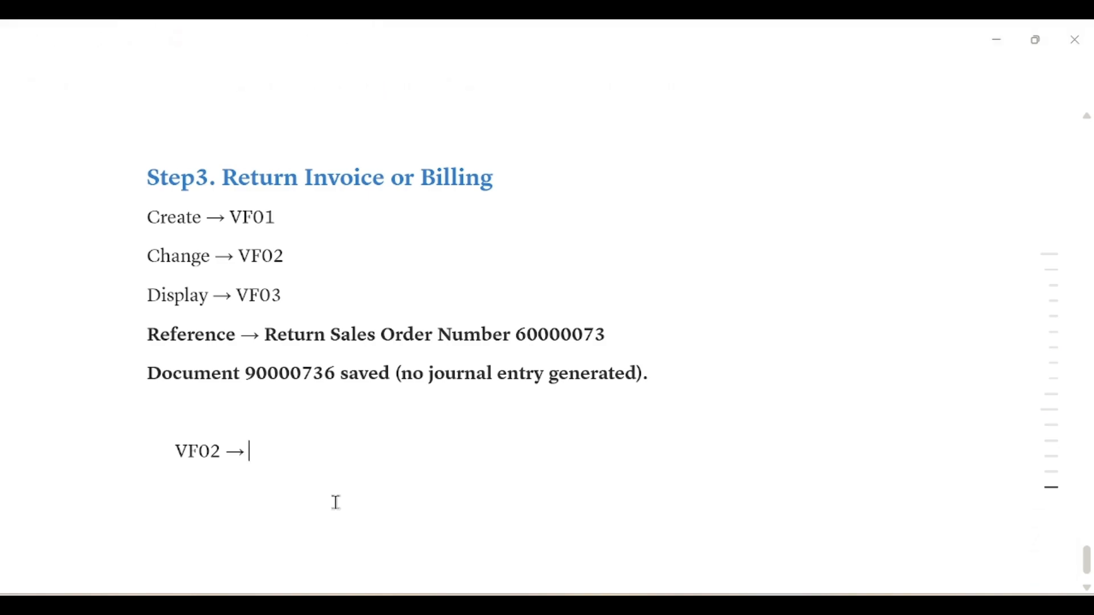
type(" Accounting")
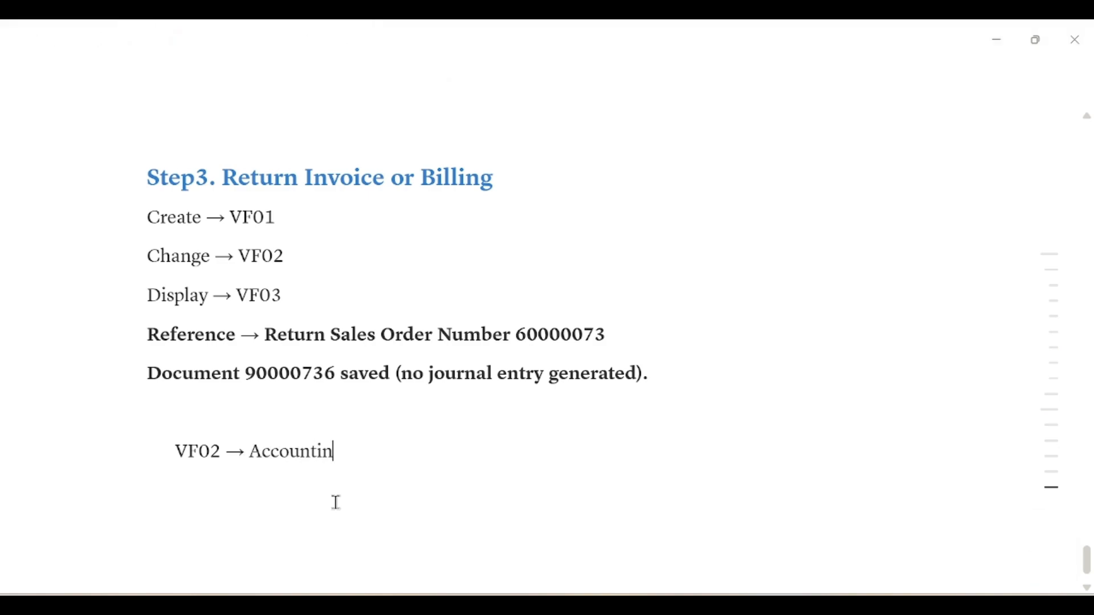
type(" Entry")
left_click_drag(176, 451, 217, 450)
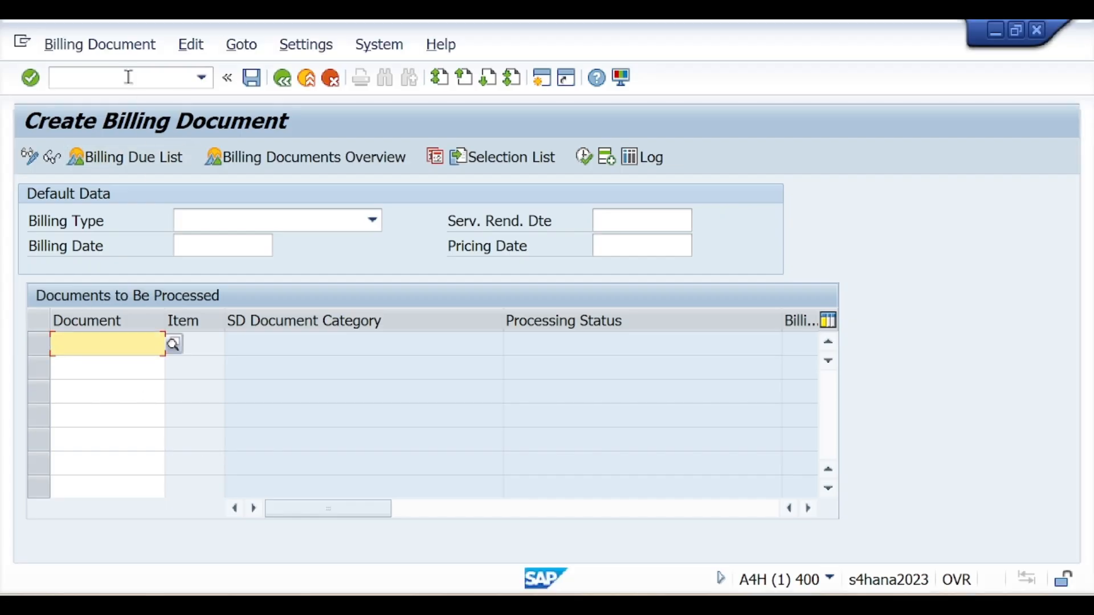
In VF02, release billing document 90000736 to accounting and view its 20,00 INR accounting entry
left_click(128, 77)
type("/nVF02")
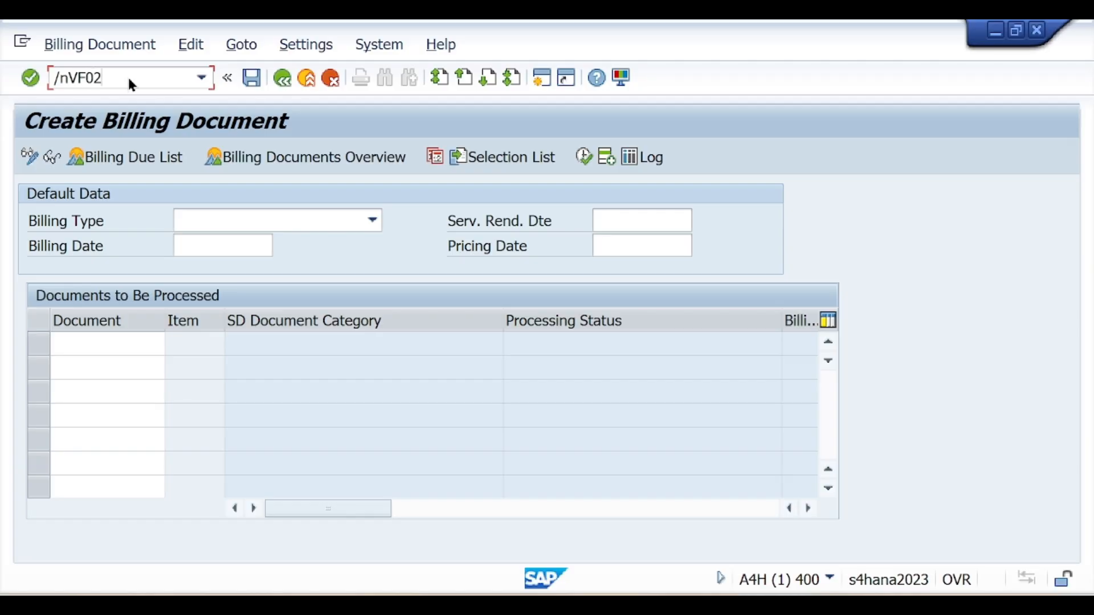
key("Return")
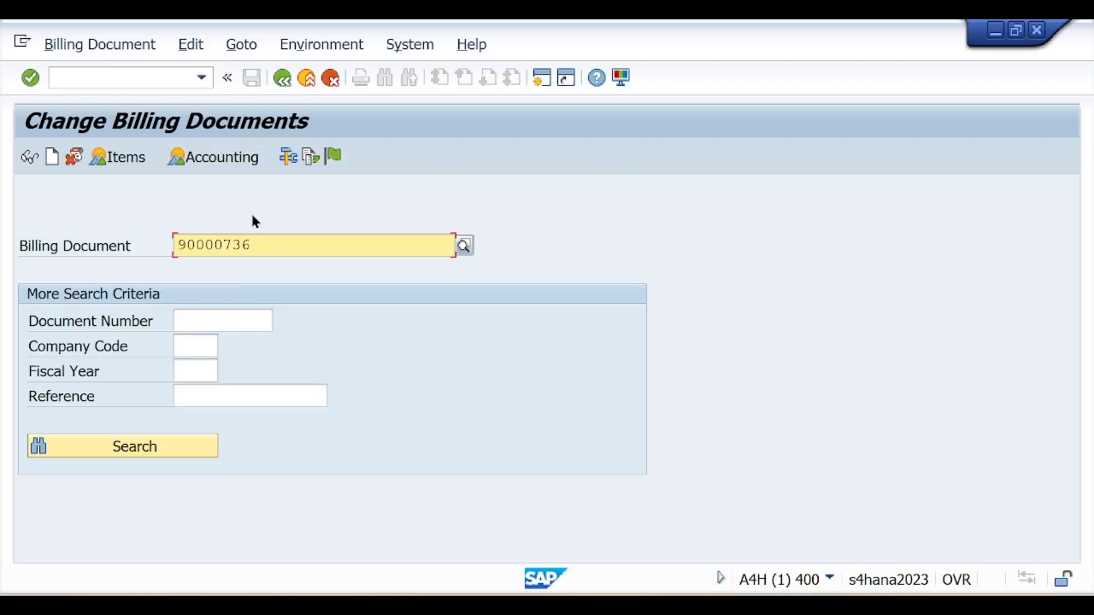
left_click(334, 159)
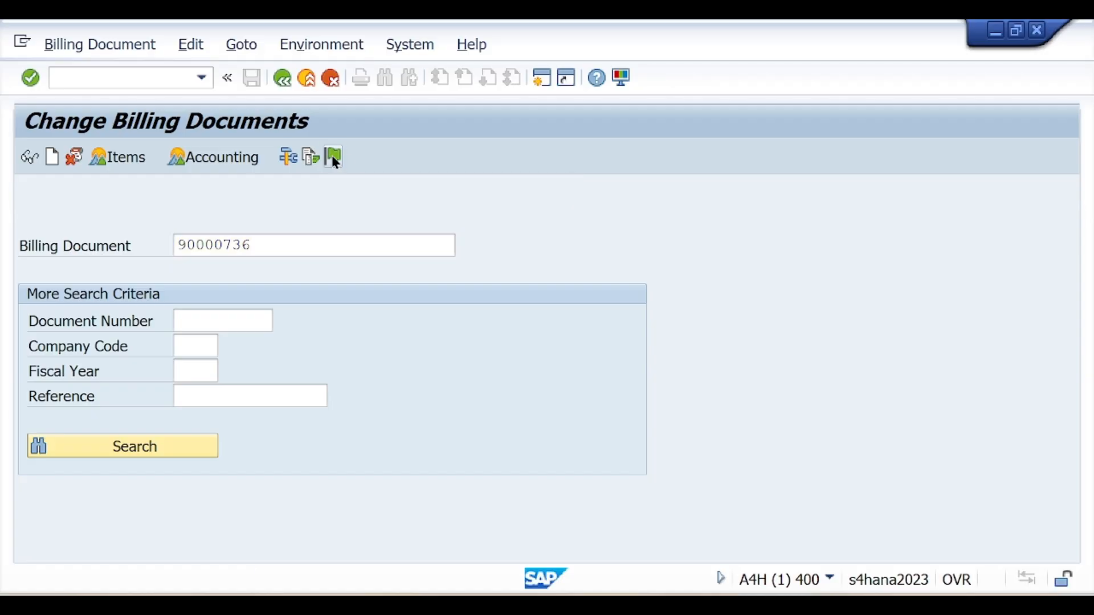
left_click(332, 157)
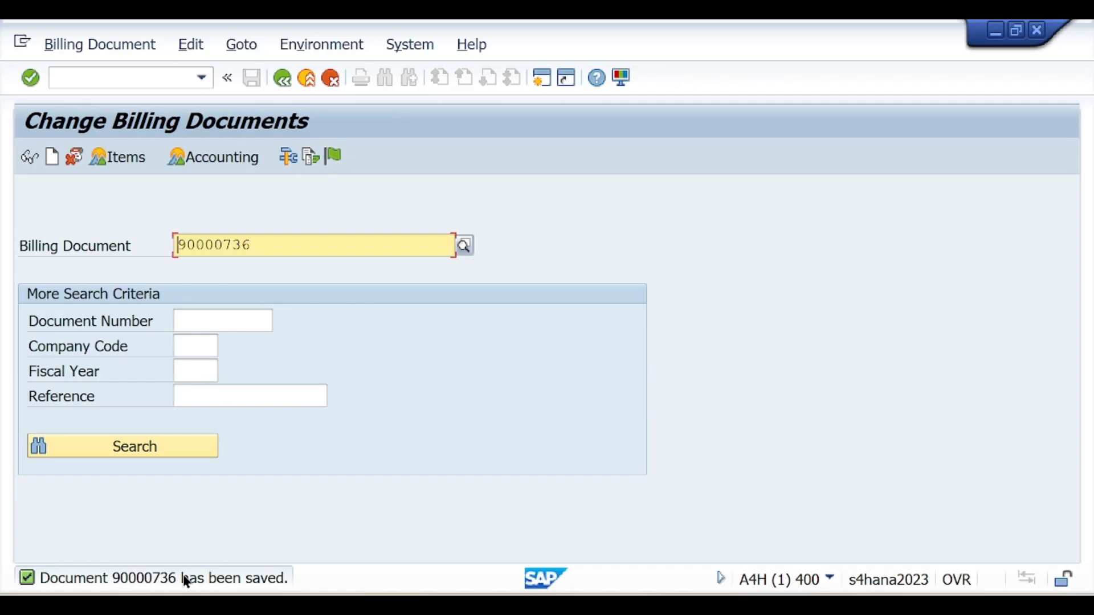
left_click(225, 157)
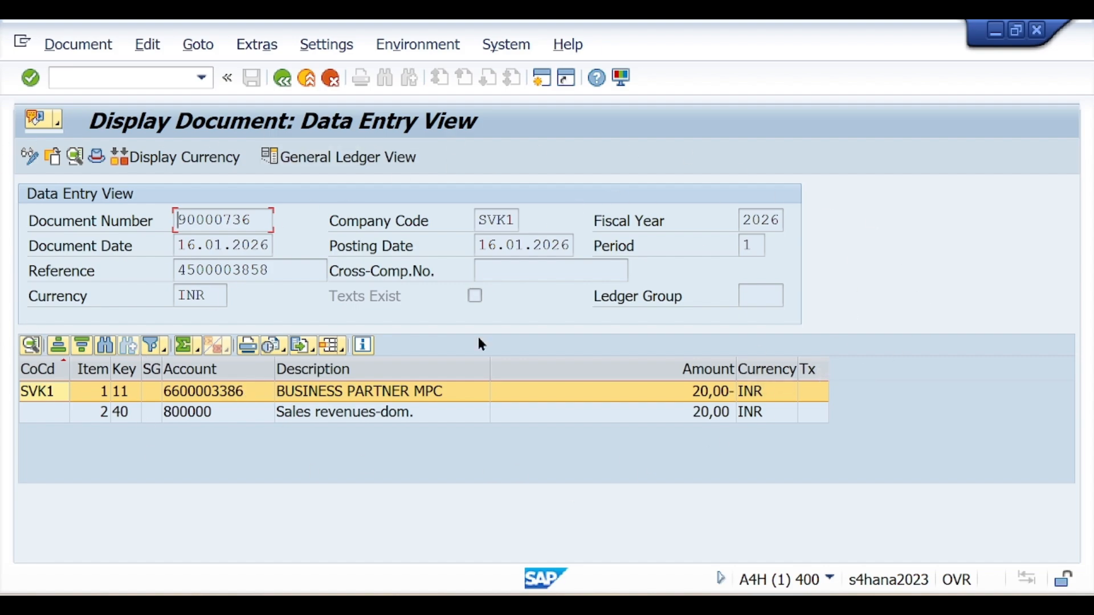
left_click(279, 80)
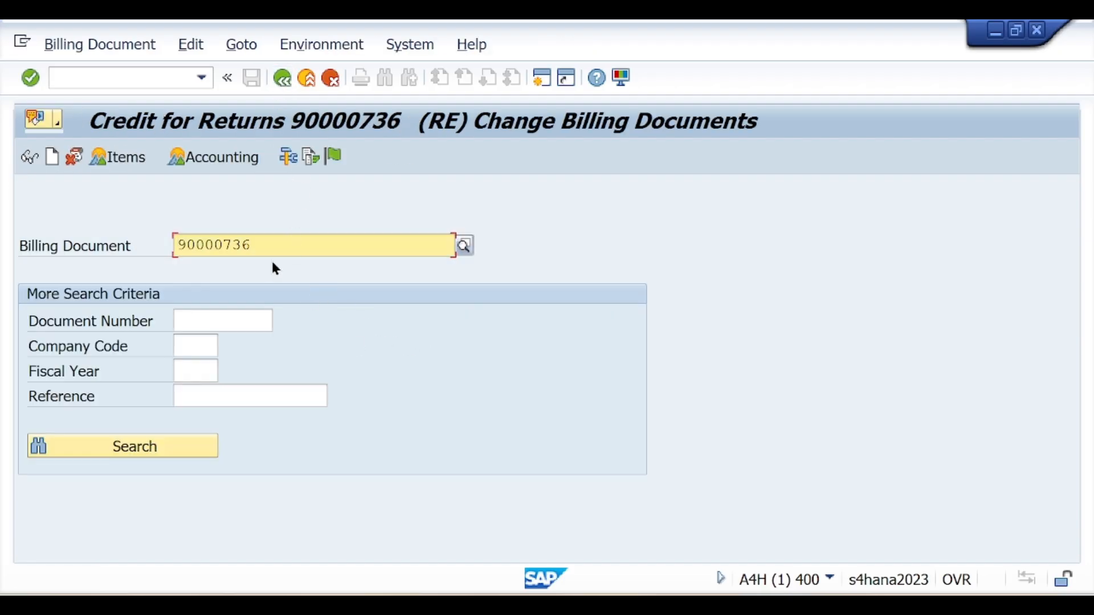
key("alt+Tab")
Add an outdented 'Step4. See the Status:' line and turn it into a Heading 3
left_click(410, 456)
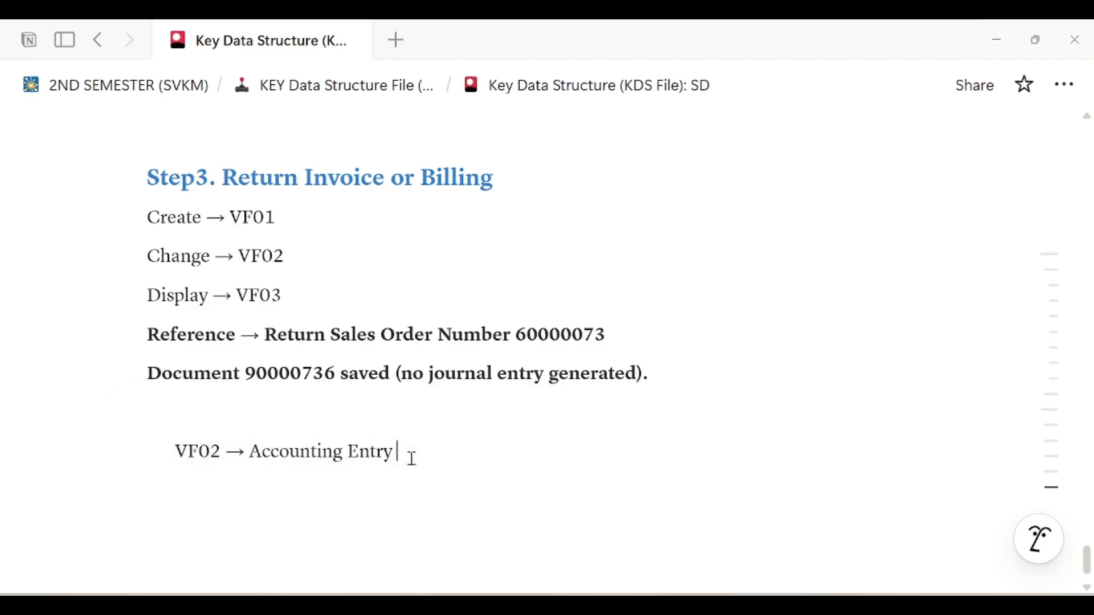
left_click(408, 503)
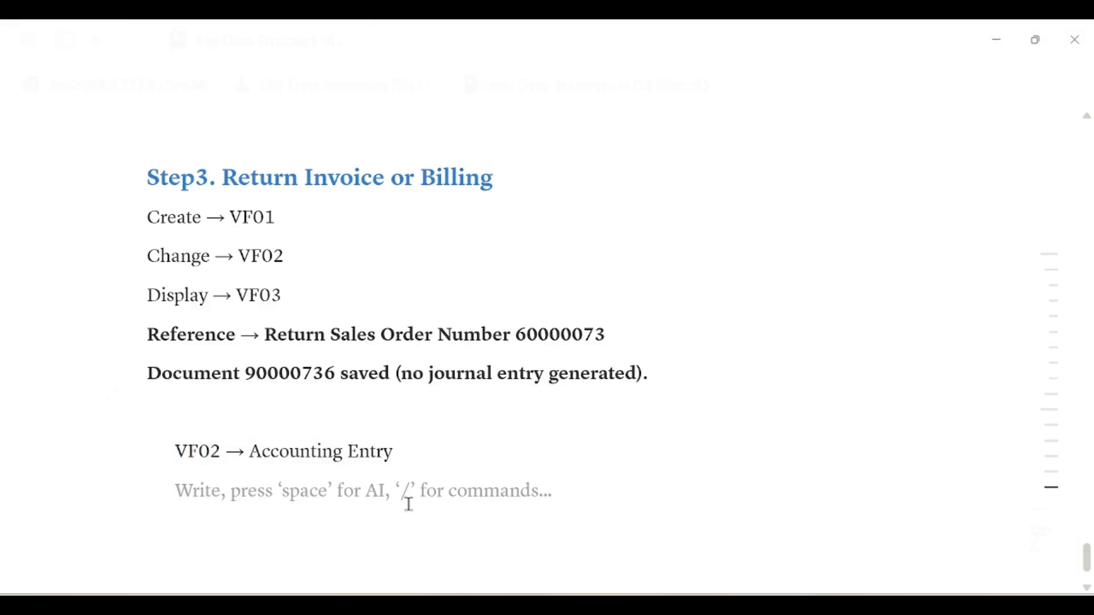
key("shift+Tab")
type("Step")
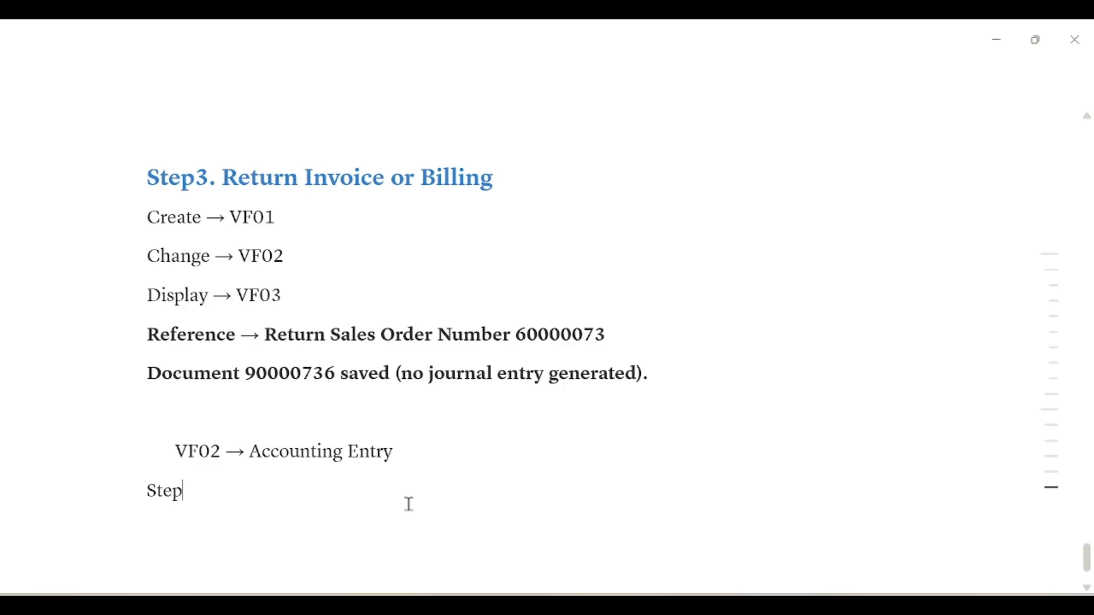
type("4. See the Sat")
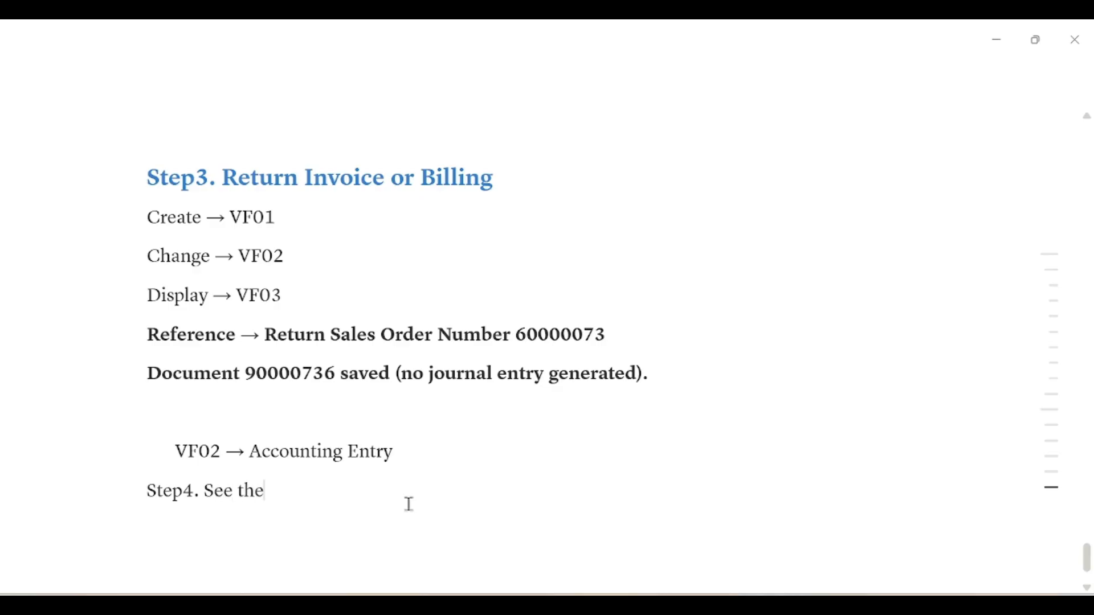
key("BackSpace")
key("BackSpace")
type("tstus")
key("BackSpace")
key("BackSpace")
key("BackSpace")
key("BackSpace")
type("atus:")
key("Return")
triple_click(293, 490)
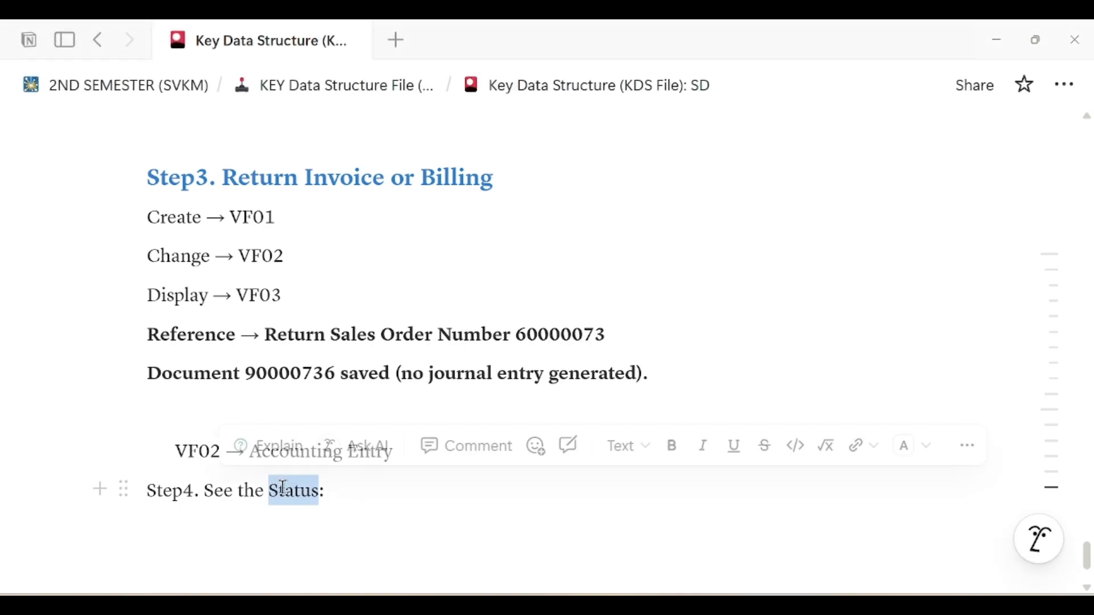
left_click(525, 453)
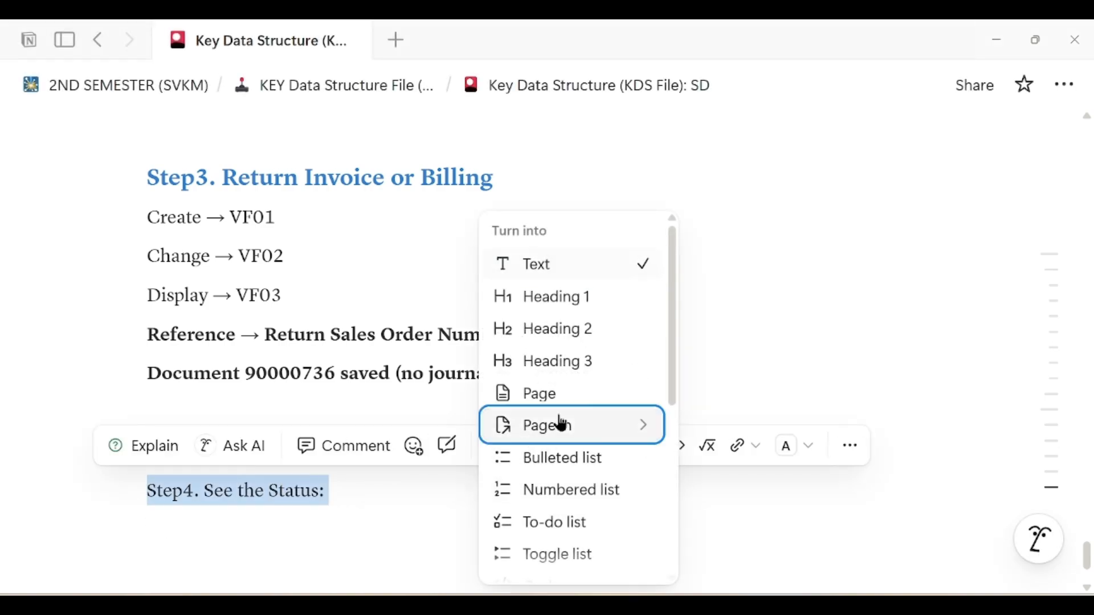
left_click(605, 369)
Under the heading, list the transaction codes 'VF03, VA03, VL03N'
left_click(345, 540)
scroll(344, 539, "down", 2)
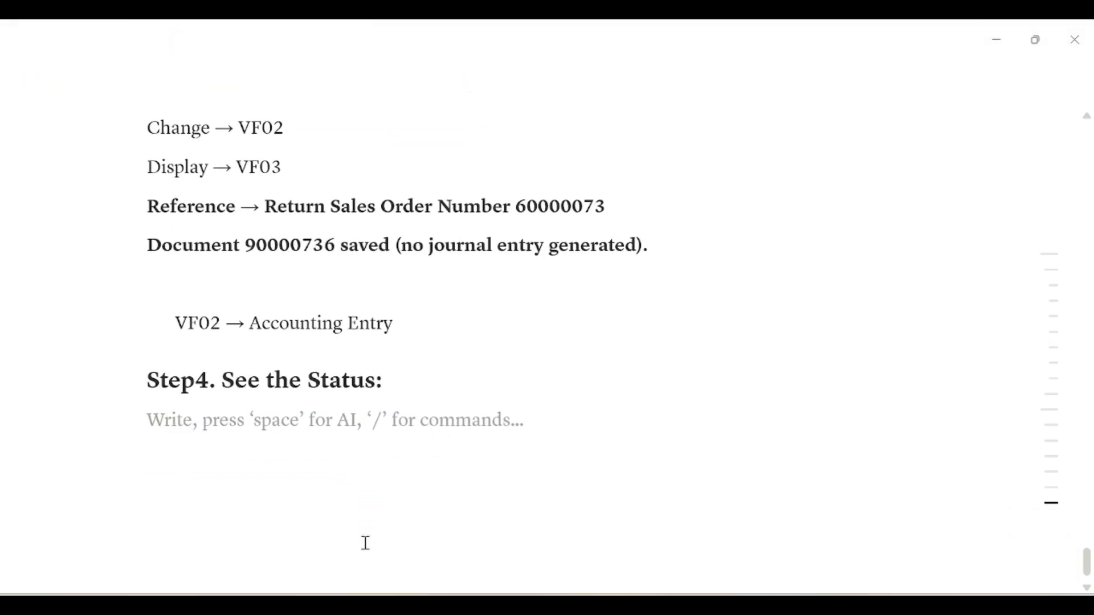
type("VF")
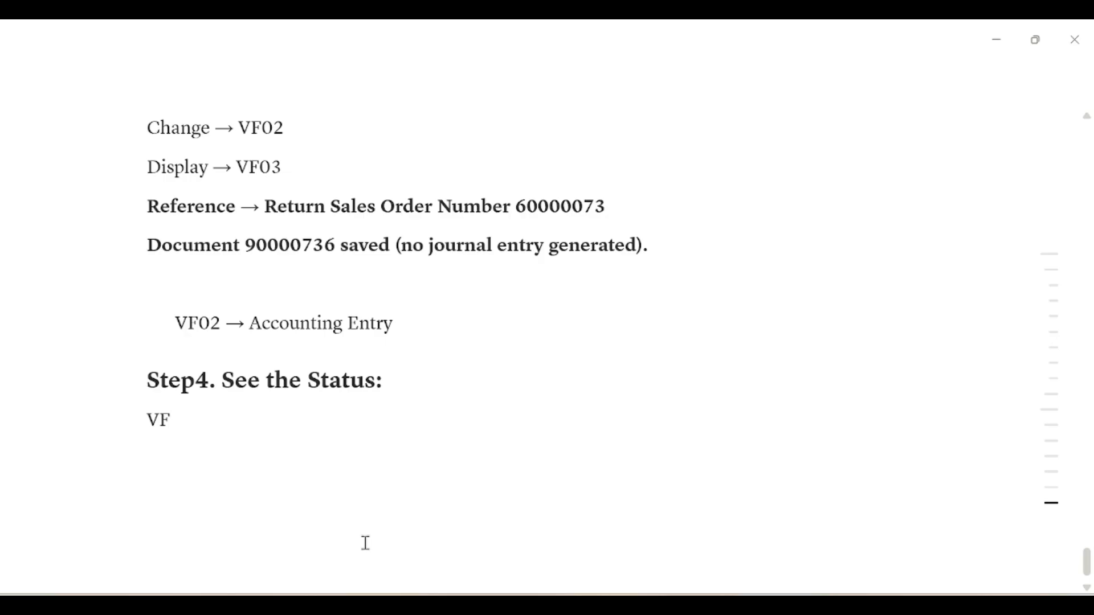
type("03, VA03, VF")
key("BackSpace")
type("L03N")
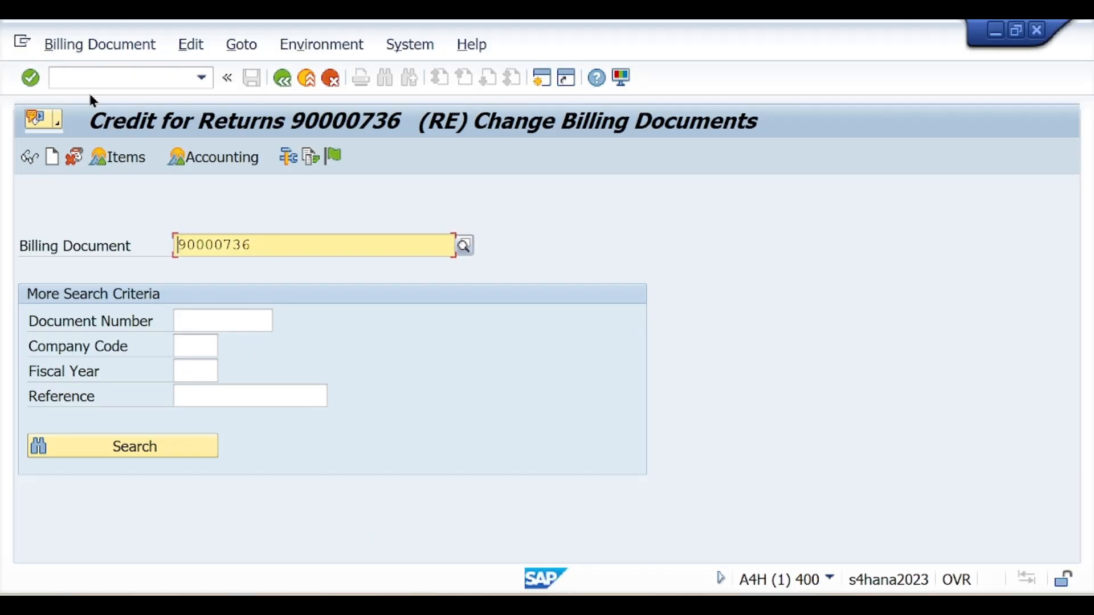
Open /nVF03 for billing document 90000736 and display its document flow
left_click(89, 80)
type("/nV")
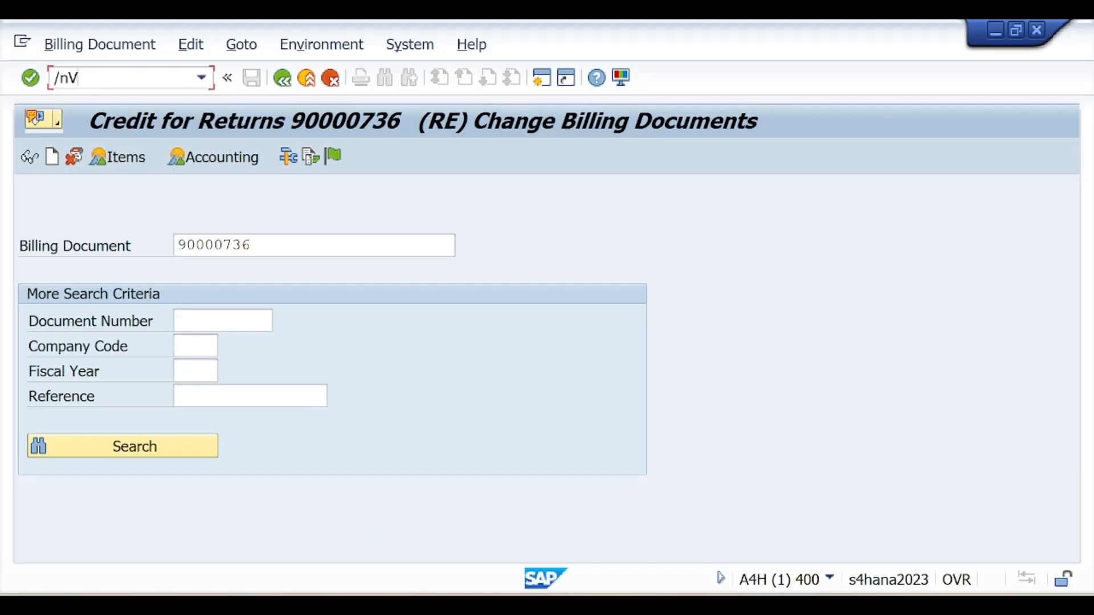
type("F03")
key("Return")
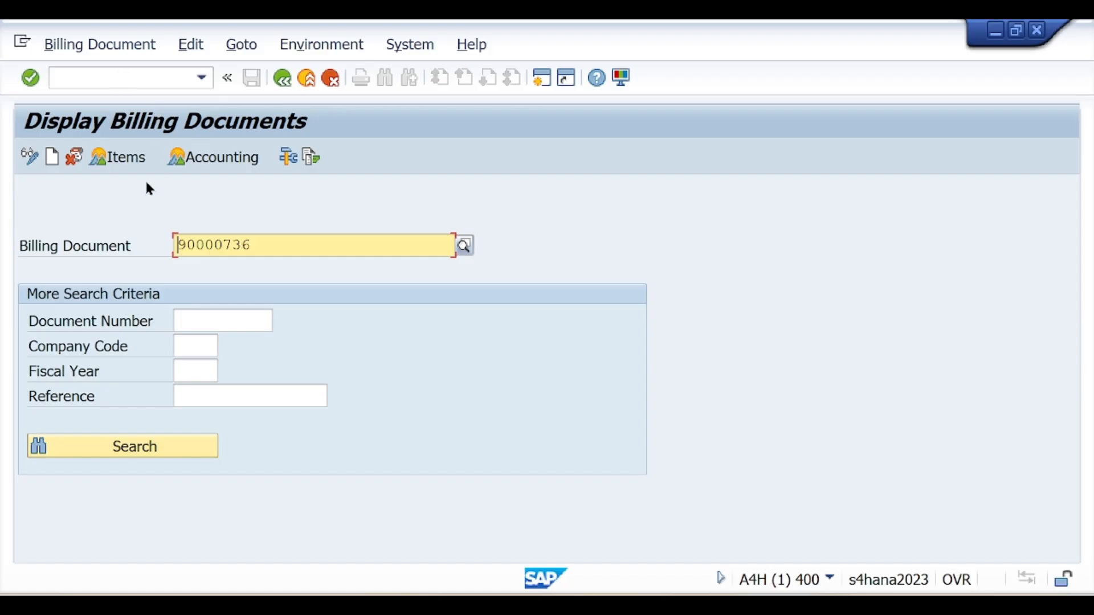
left_click_drag(252, 245, 163, 260)
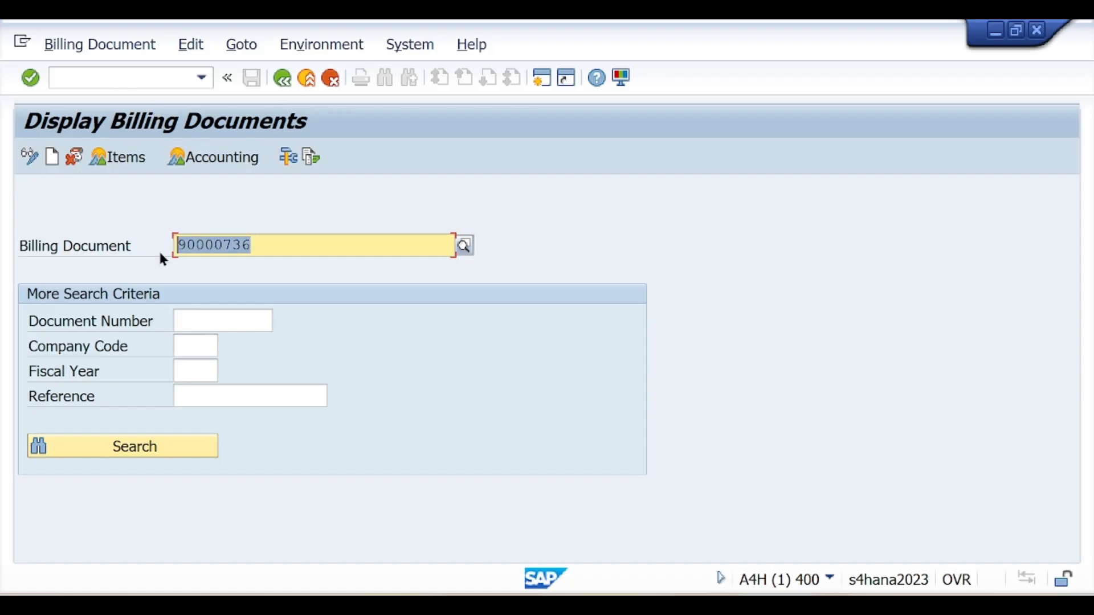
left_click(310, 158)
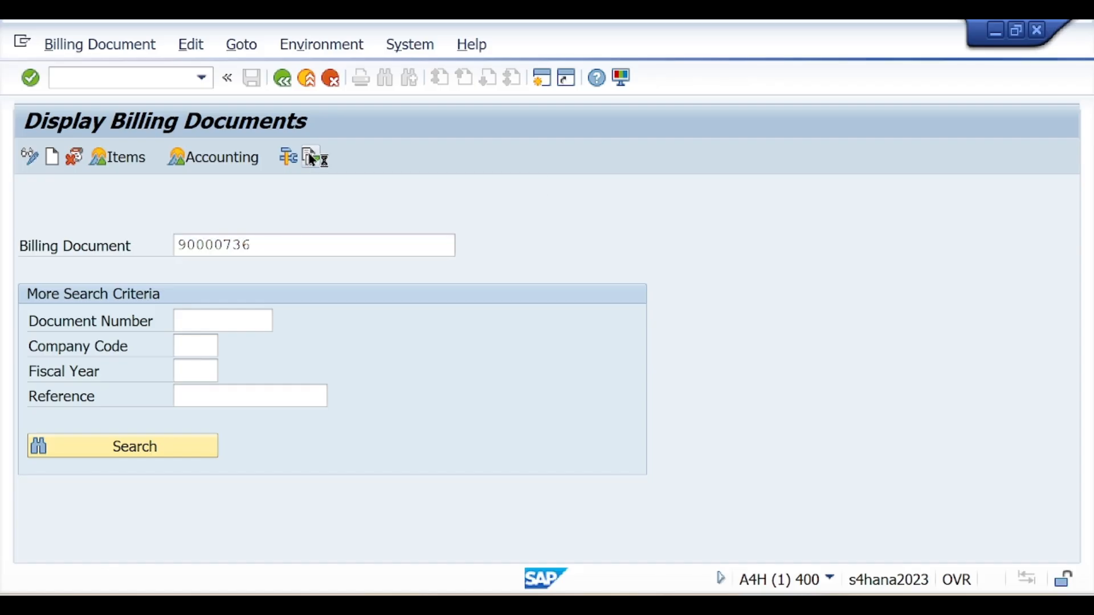
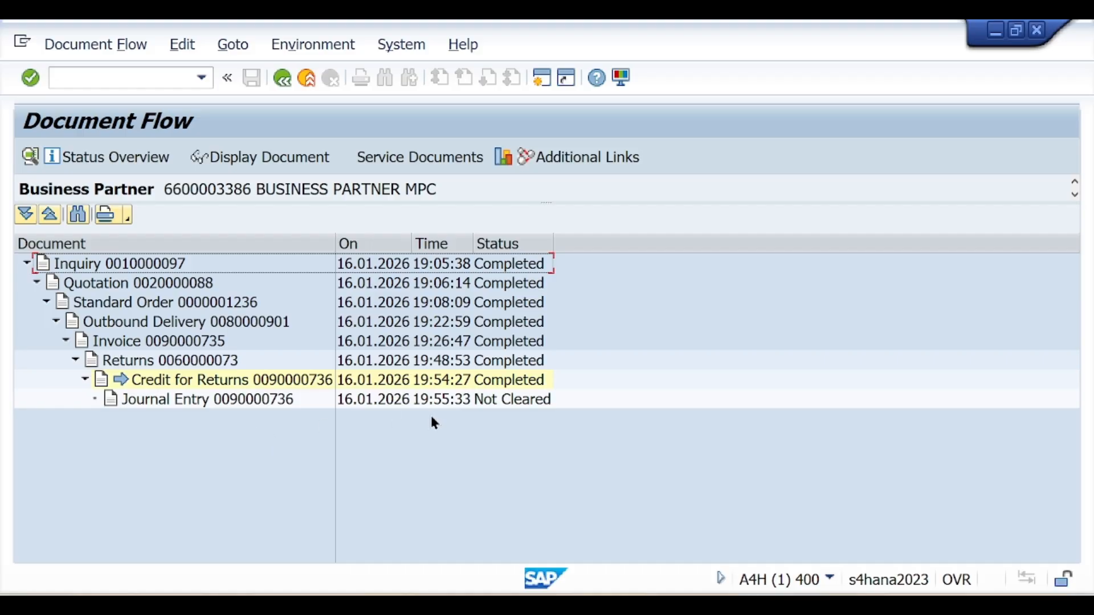
Switch from the SAP document flow to the Notion notes page
key("alt+Tab")
Add a blank line after the accounting entry and renumber the status step to a blue Step5
left_click(415, 333)
key("Return")
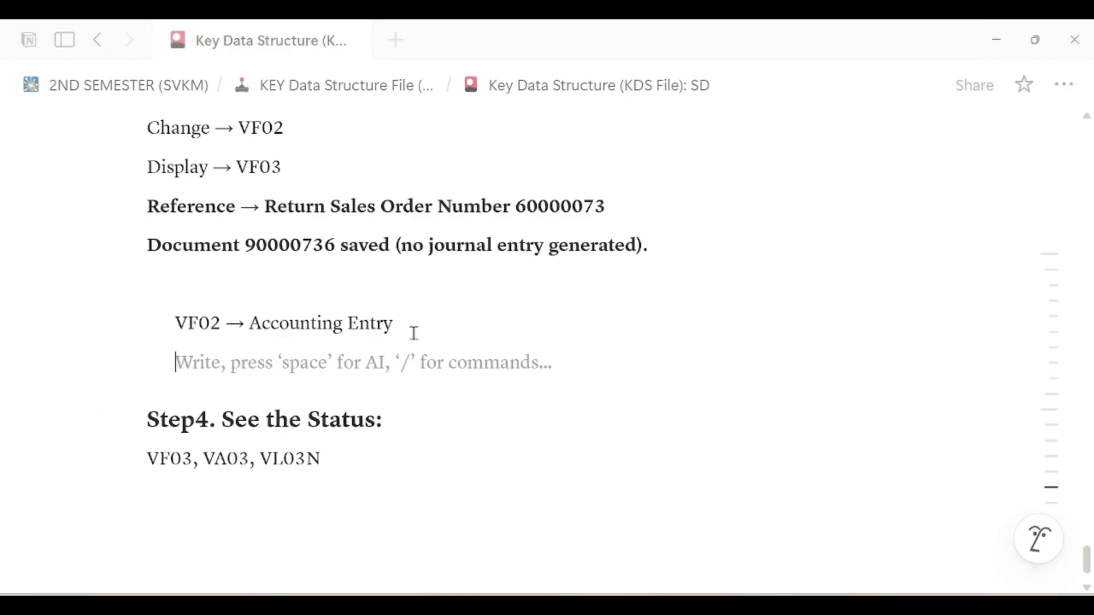
left_click(208, 420)
key("BackSpace")
type("5")
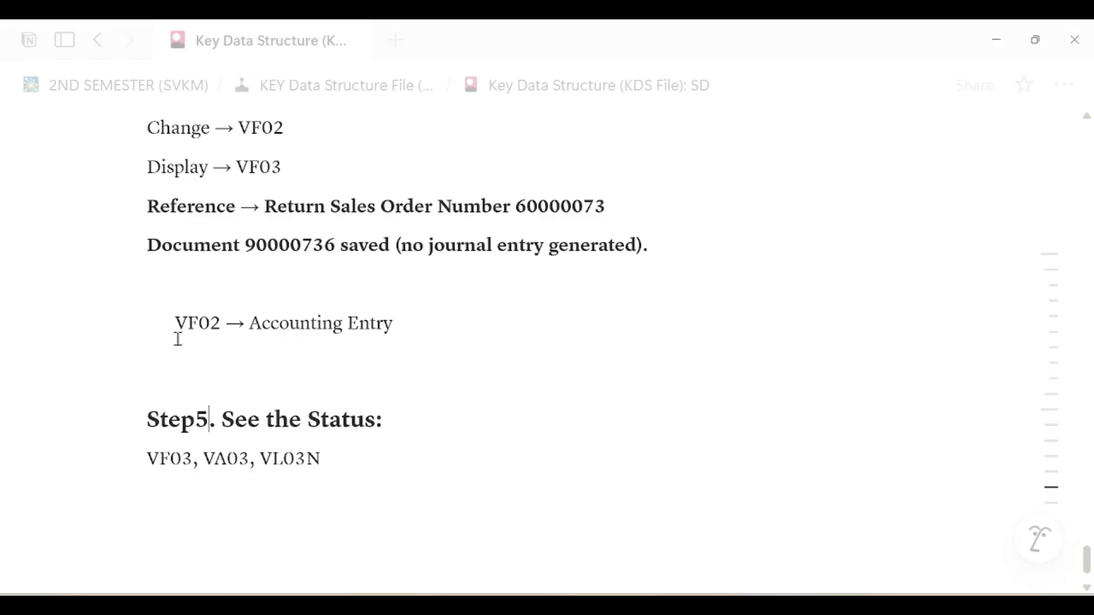
triple_click(278, 419)
key("ctrl+shift+h")
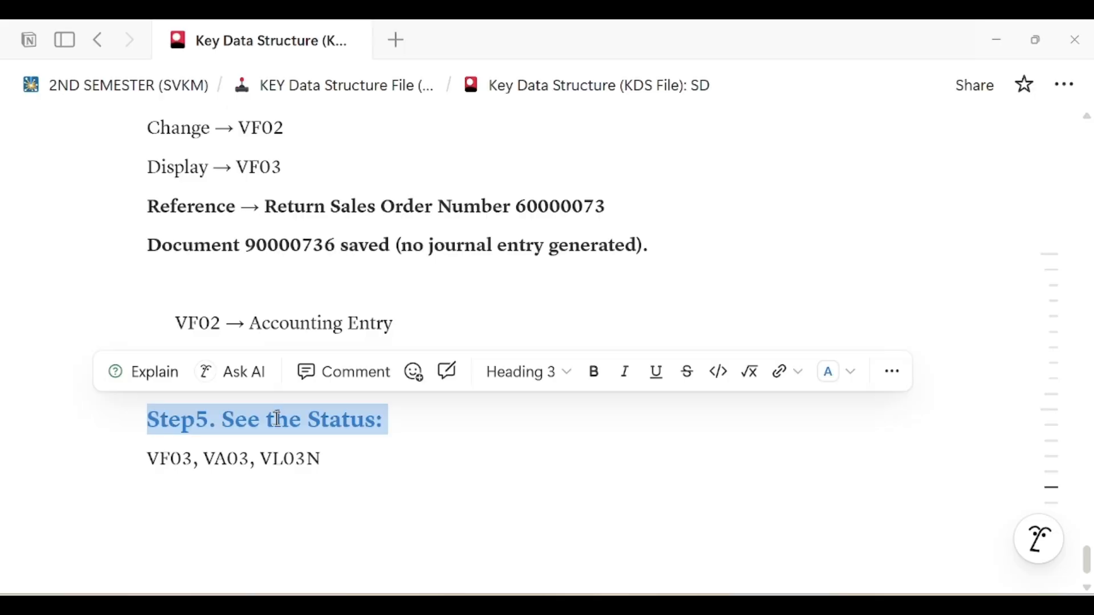
Insert a new heading line 'Step4. For your Journal Entry' above Step5
left_click(392, 474)
left_click(204, 369)
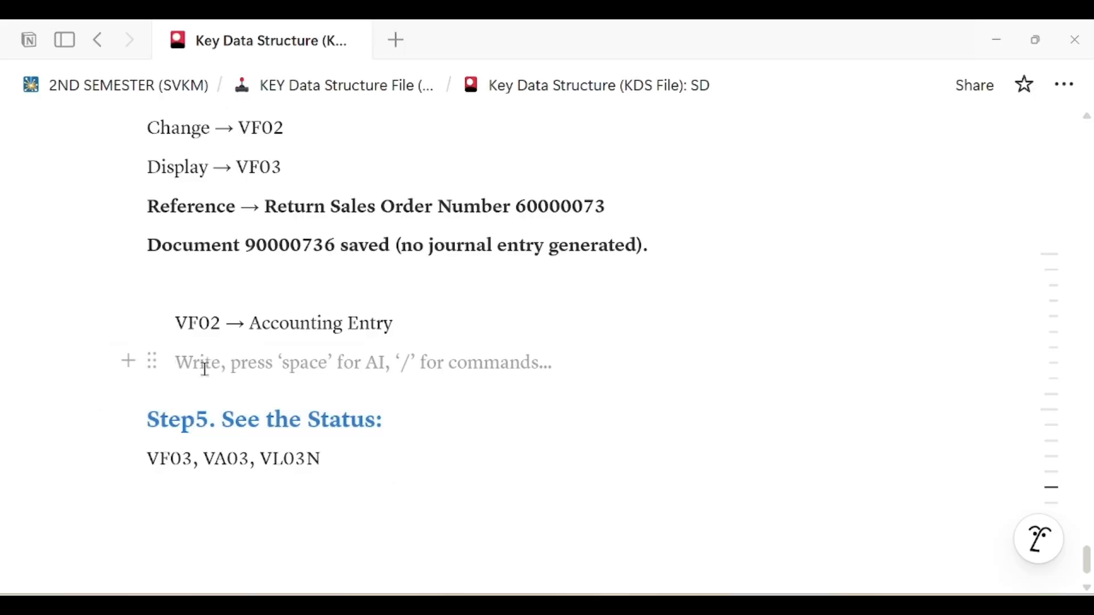
key("Return")
type("Step4. ")
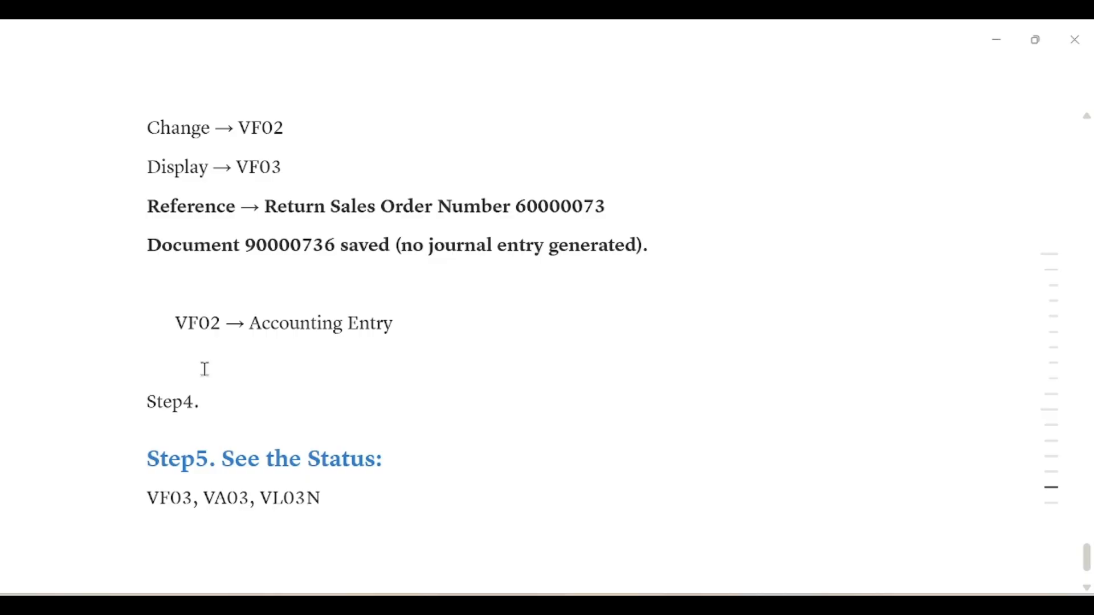
type("Postin")
key("BackSpace")
key("BackSpace")
key("BackSpace")
key("BackSpace")
key("BackSpace")
key("BackSpace")
key("BackSpace")
type("For")
type(" you")
type(" Ji")
key("BackSpace")
type("ournal")
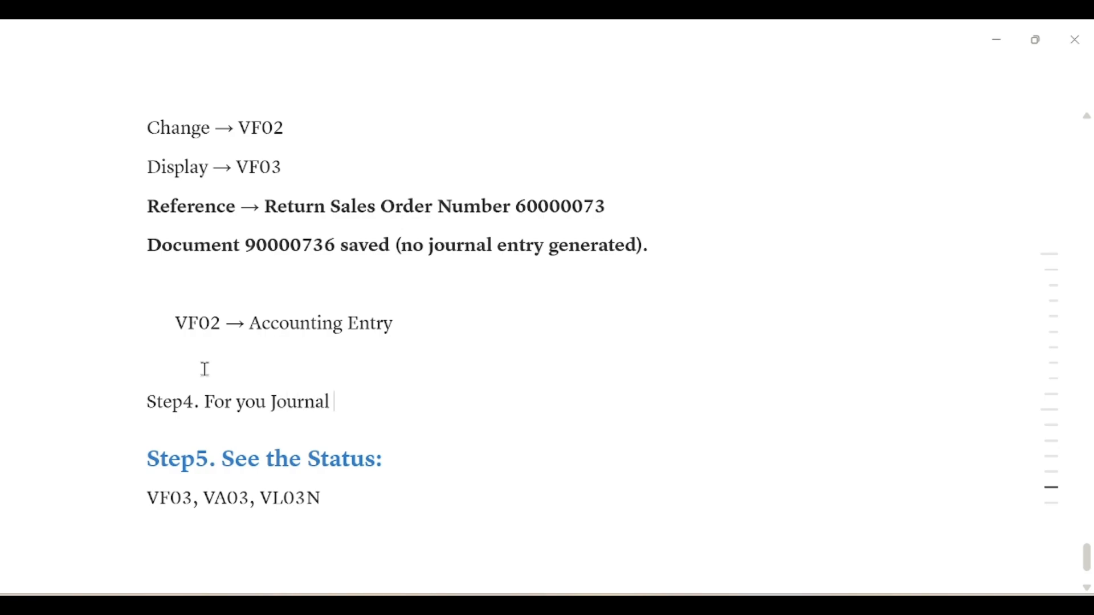
type(" Entry")
Under it, add indented lines 'Return Post Incoming Payment' and 'T-CODE: F-28'
key("Return")
key("Tab")
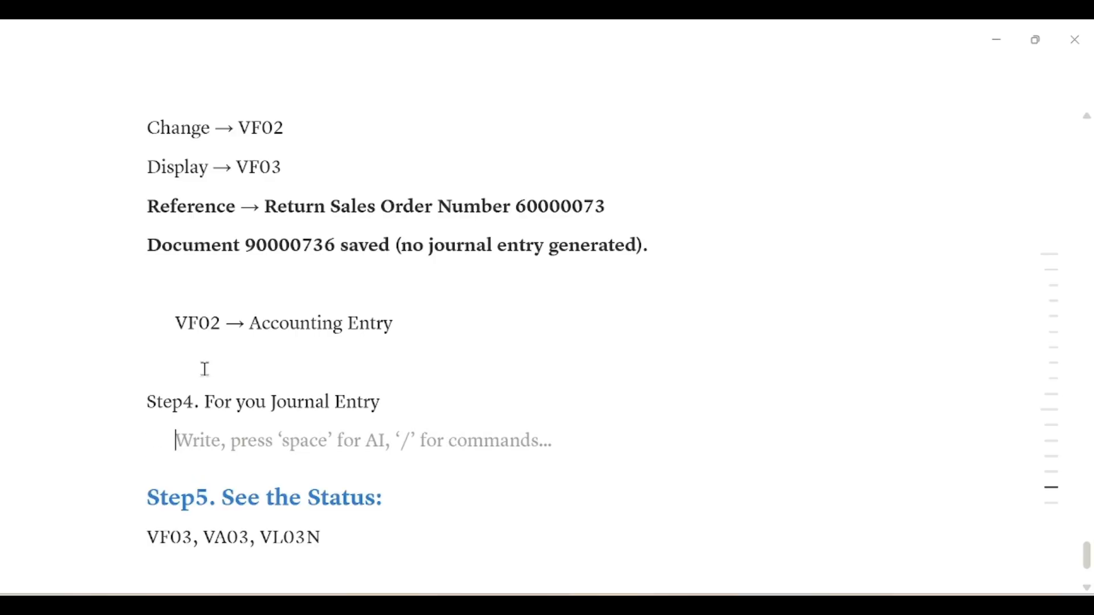
type("Return")
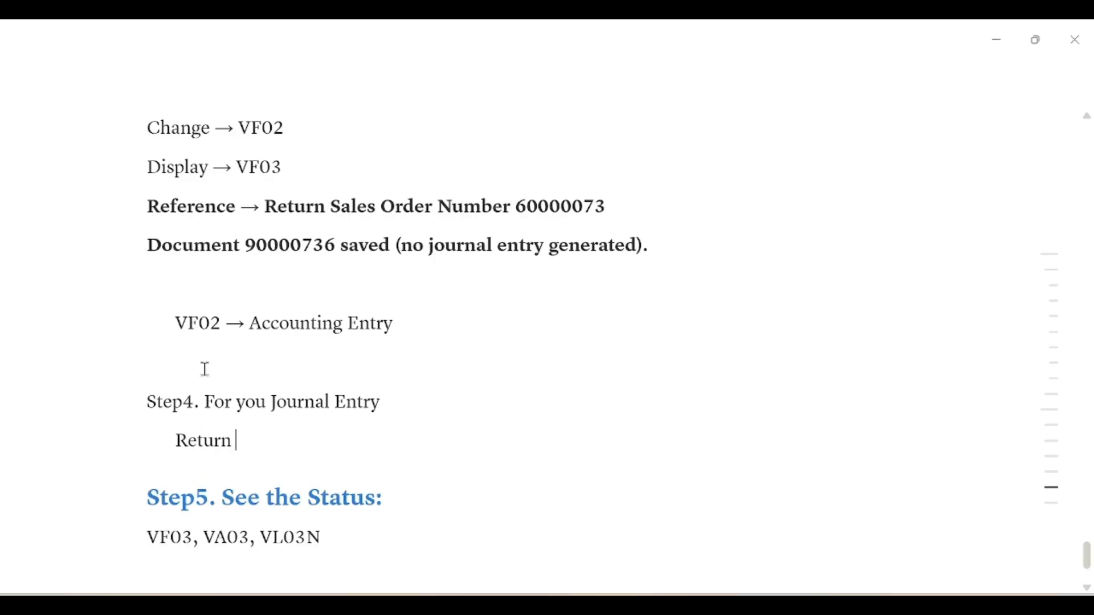
type(" Post Incoming Payment")
key("Return")
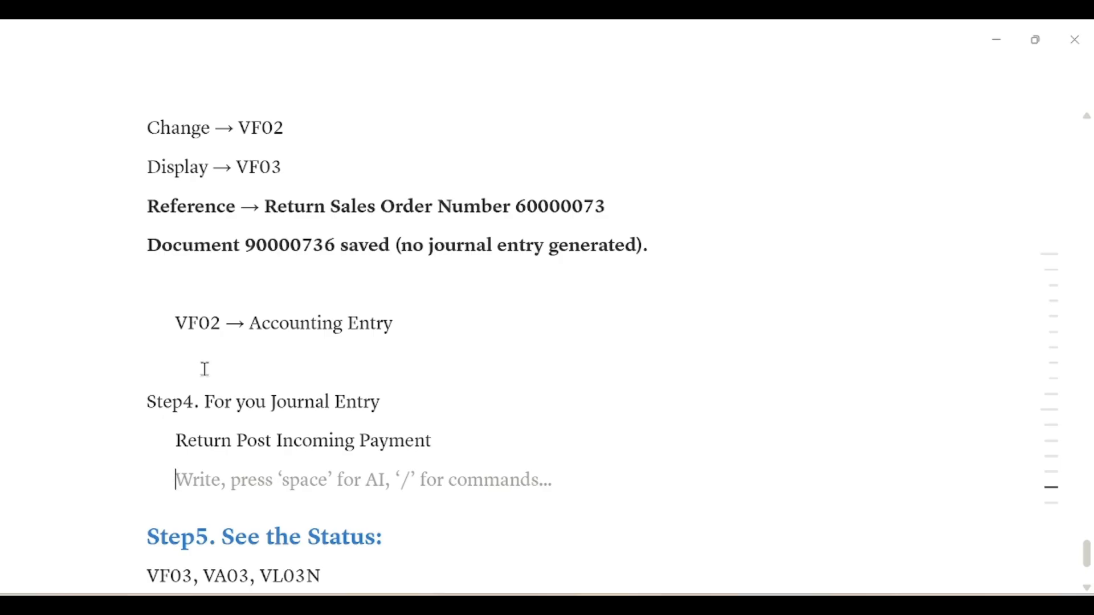
type("T-CODE: ")
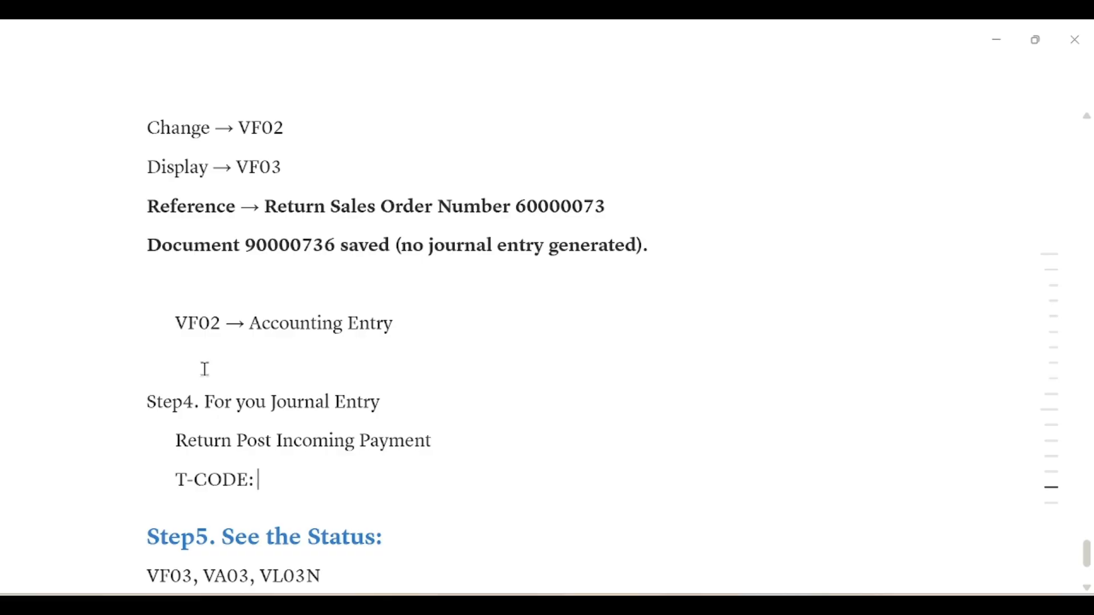
type("F-28")
Correct the heading typo to 'your' and copy the transaction code F-28
triple_click(248, 403)
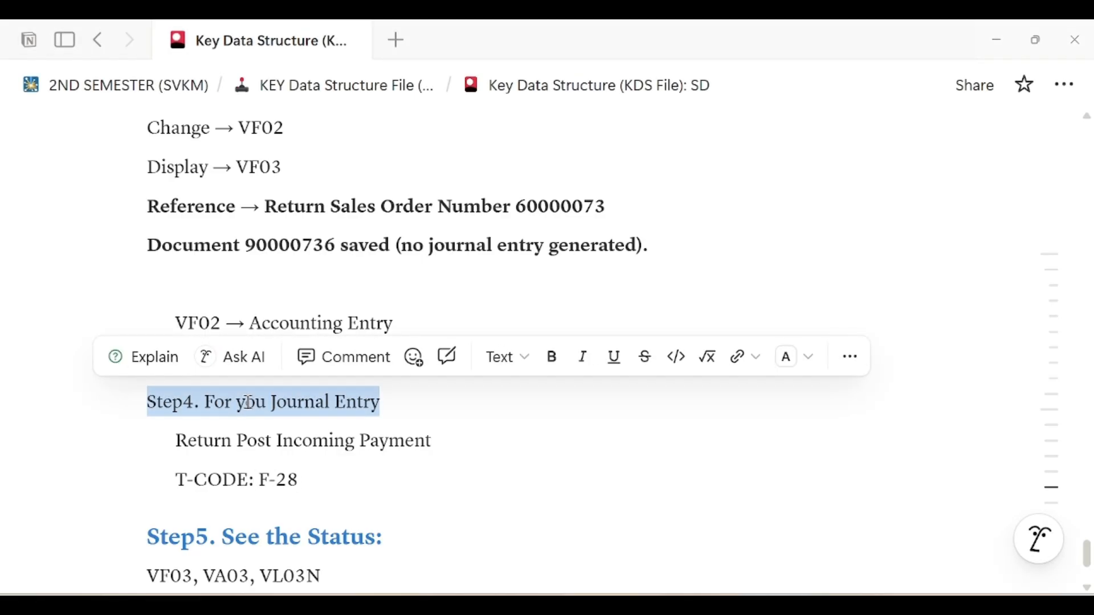
left_click(272, 405)
type("r")
scroll(342, 431, "down", 2)
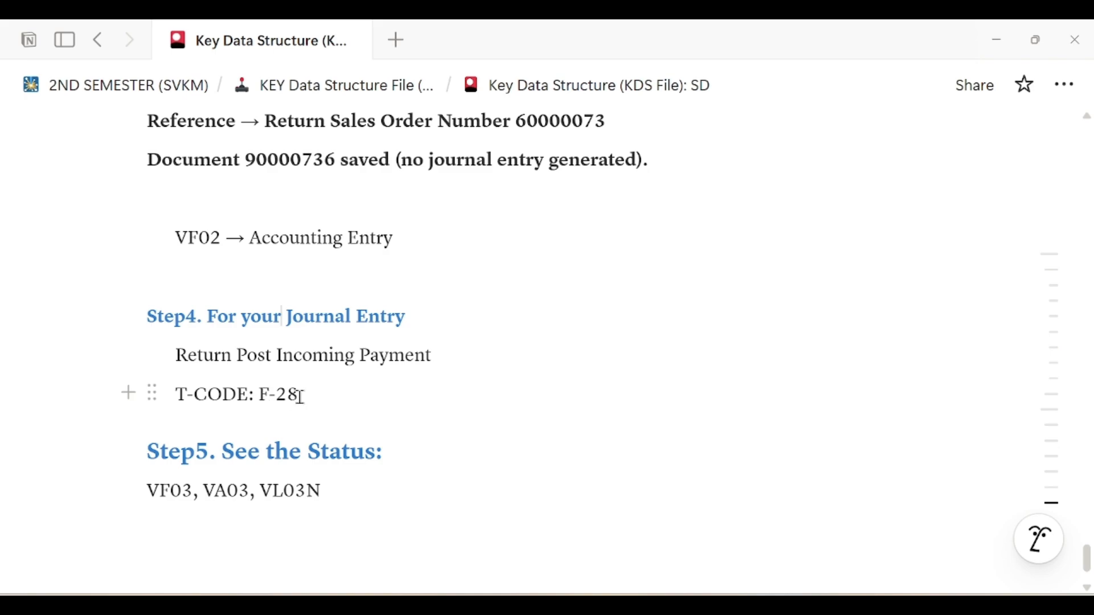
left_click_drag(260, 393, 298, 393)
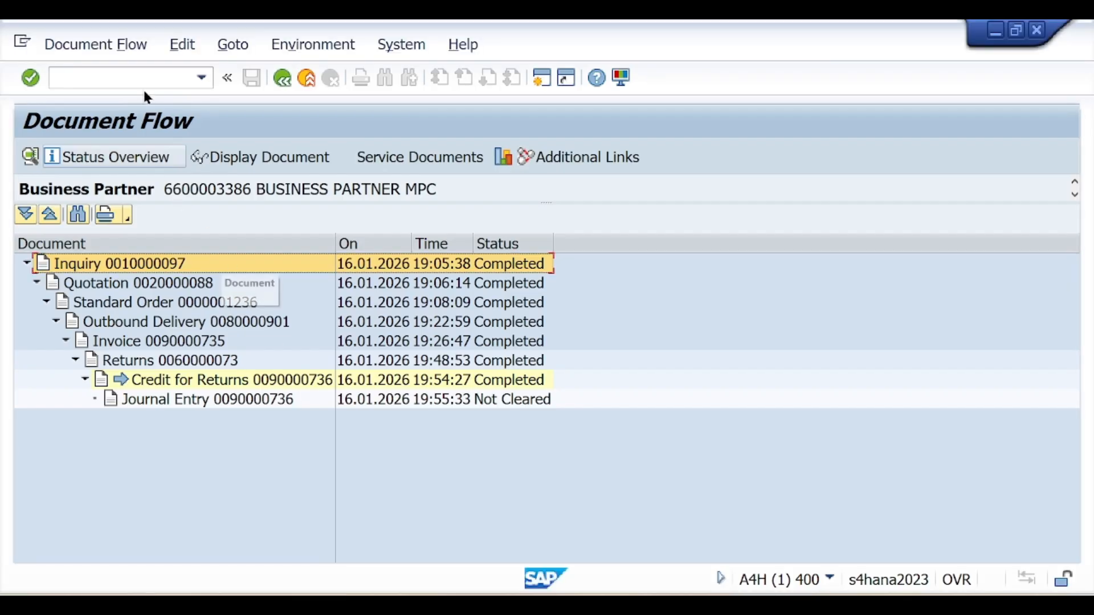
left_click(139, 77)
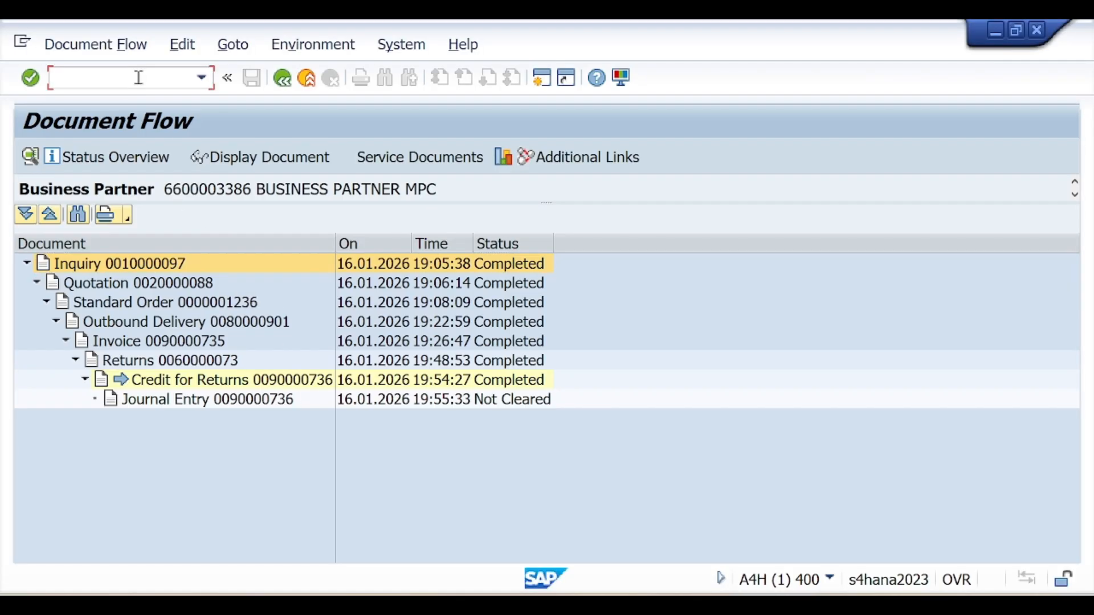
Start /nF-28 in a new SAP session and enter the date 16.01.2026
left_click(545, 76)
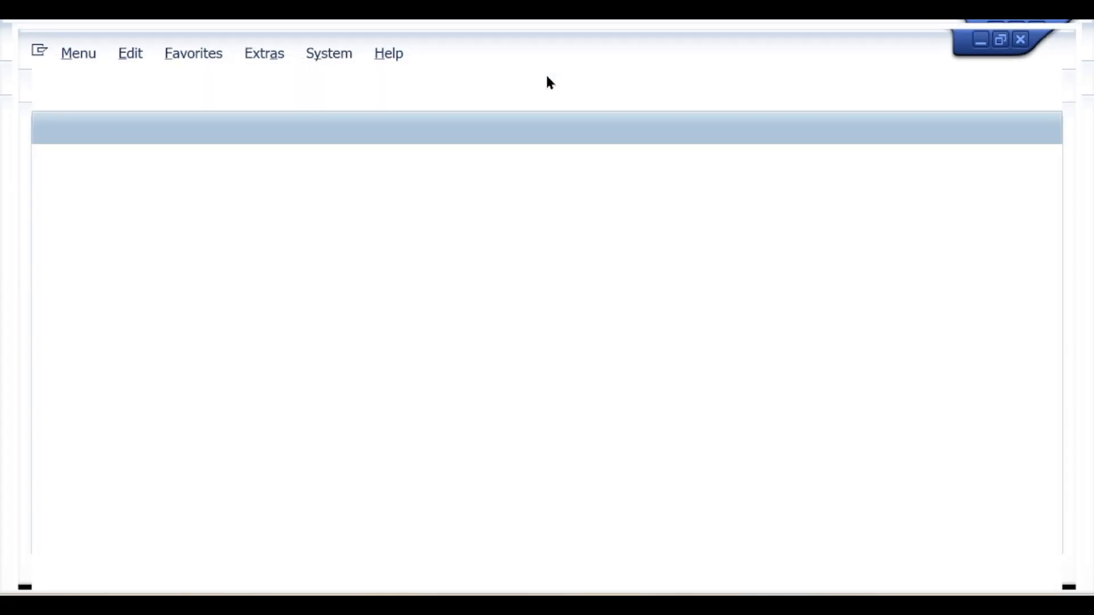
type("/")
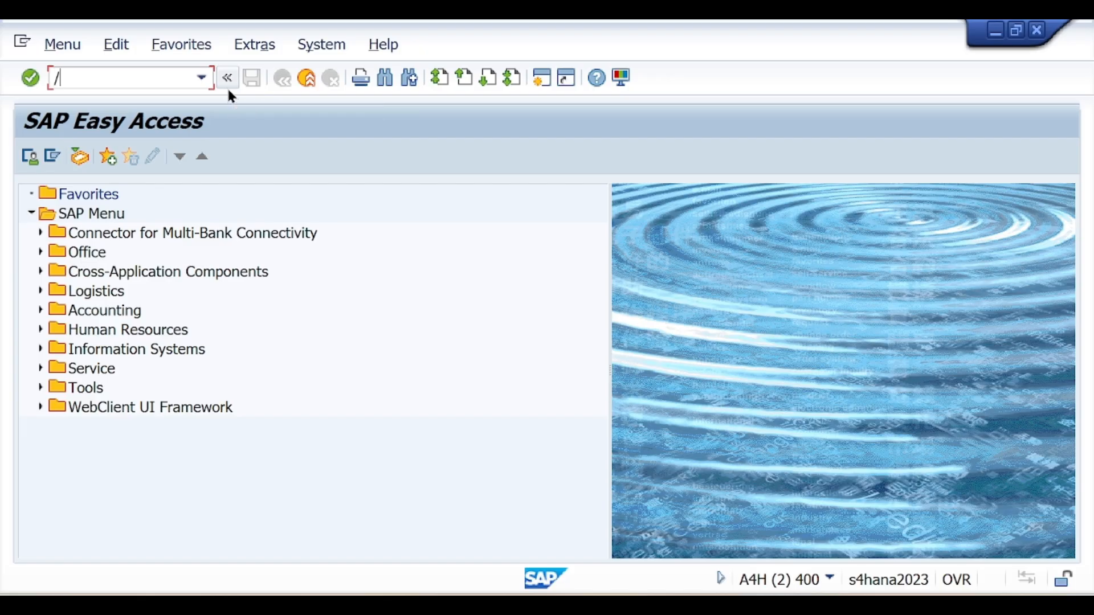
type("nF-28")
key("Return")
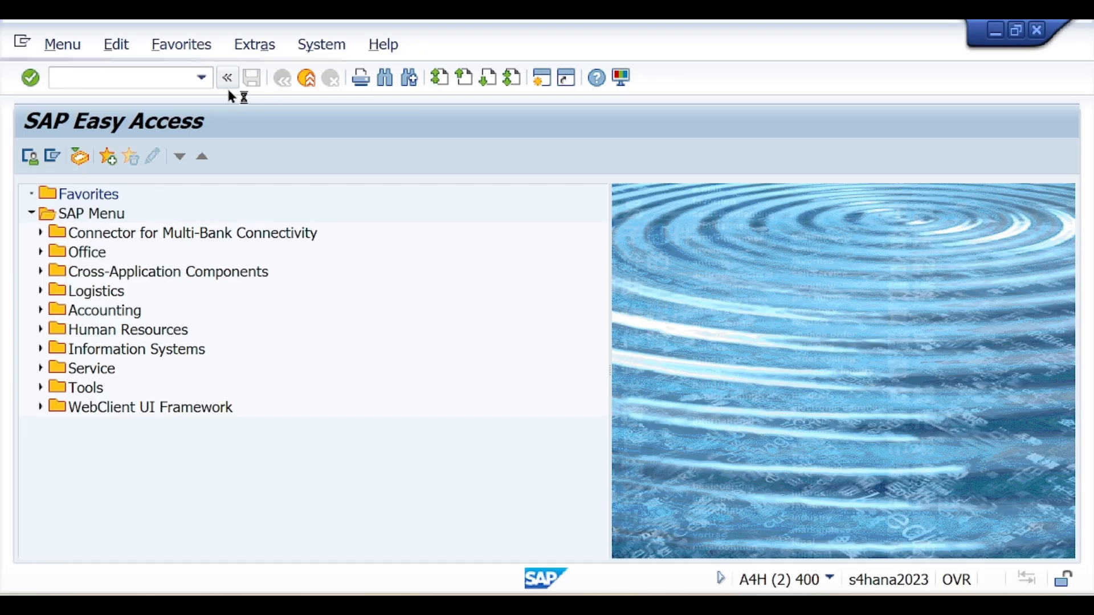
type("16")
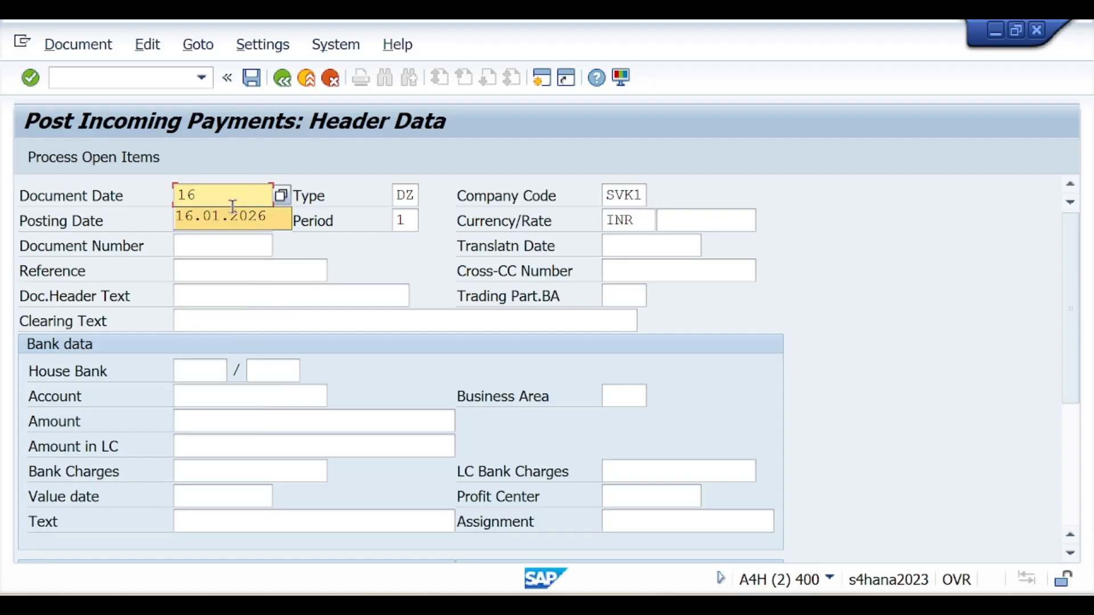
type(".01.2026")
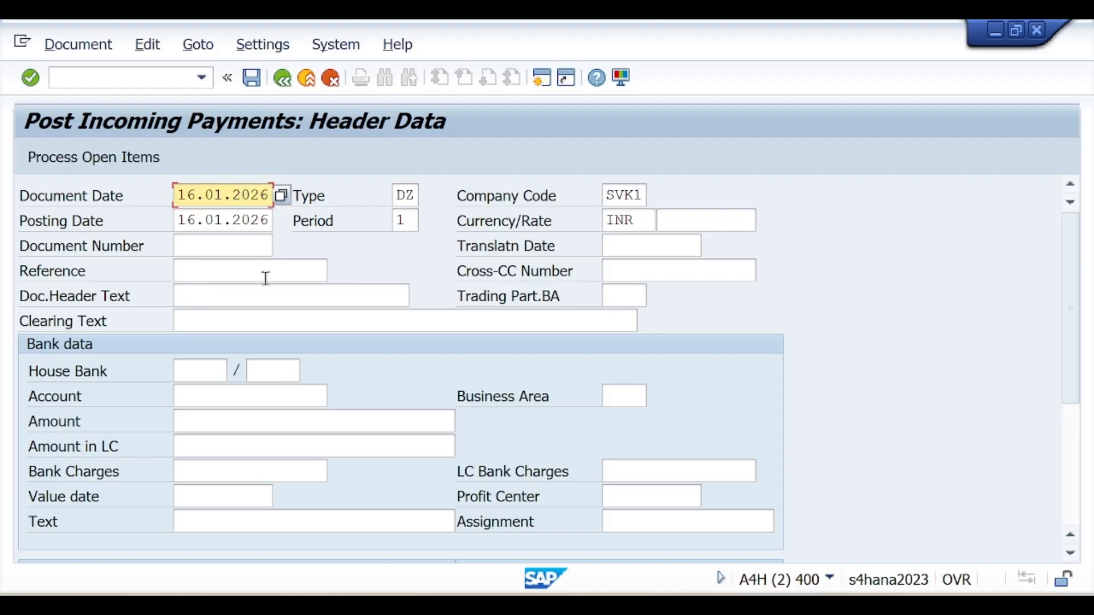
Enter clearing text Return Bill, bank account 127002 and amount 20 in the payment header
left_click(254, 317)
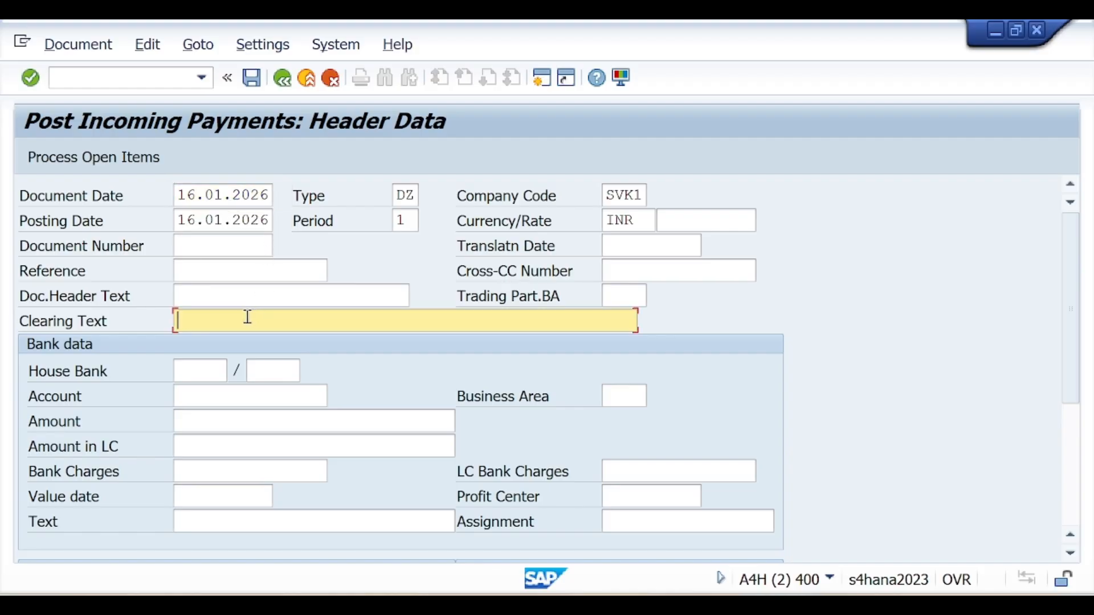
type("R")
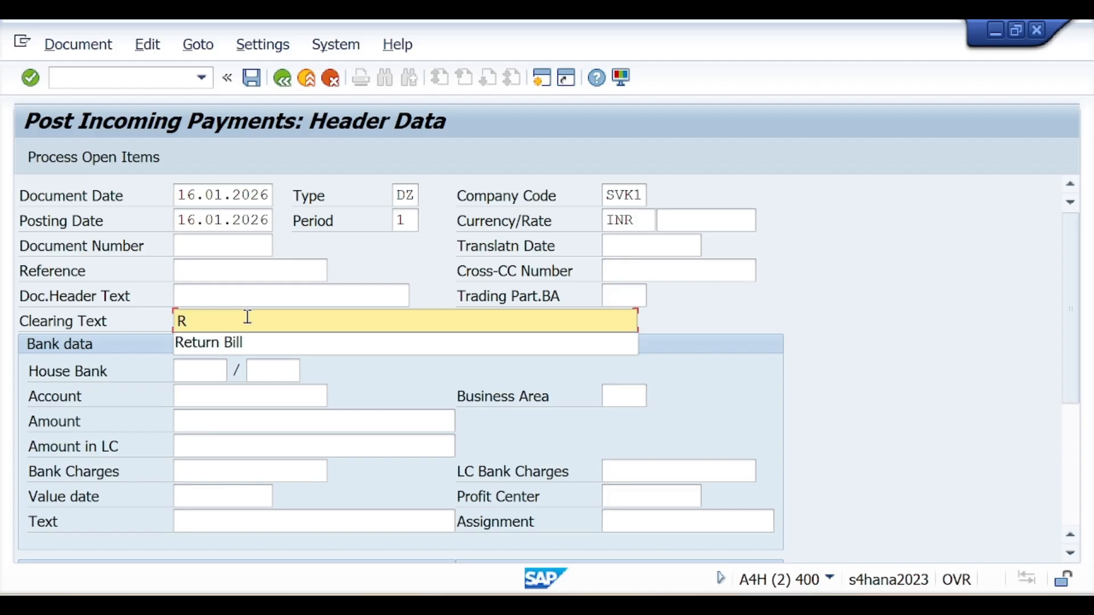
left_click(272, 345)
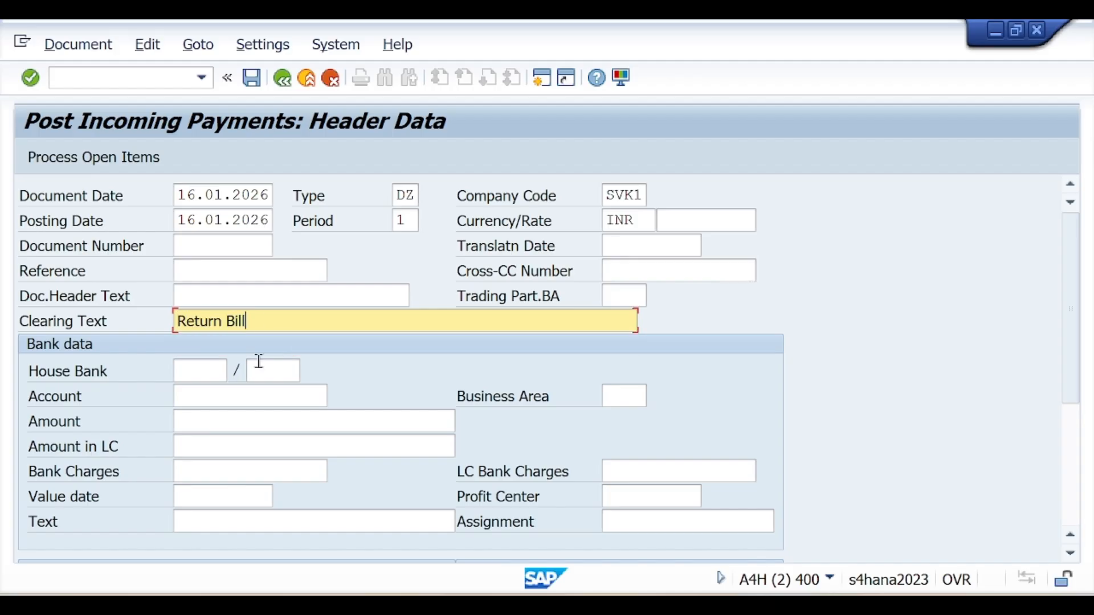
left_click(223, 395)
type("127")
left_click(234, 419)
left_click(213, 421)
type("1")
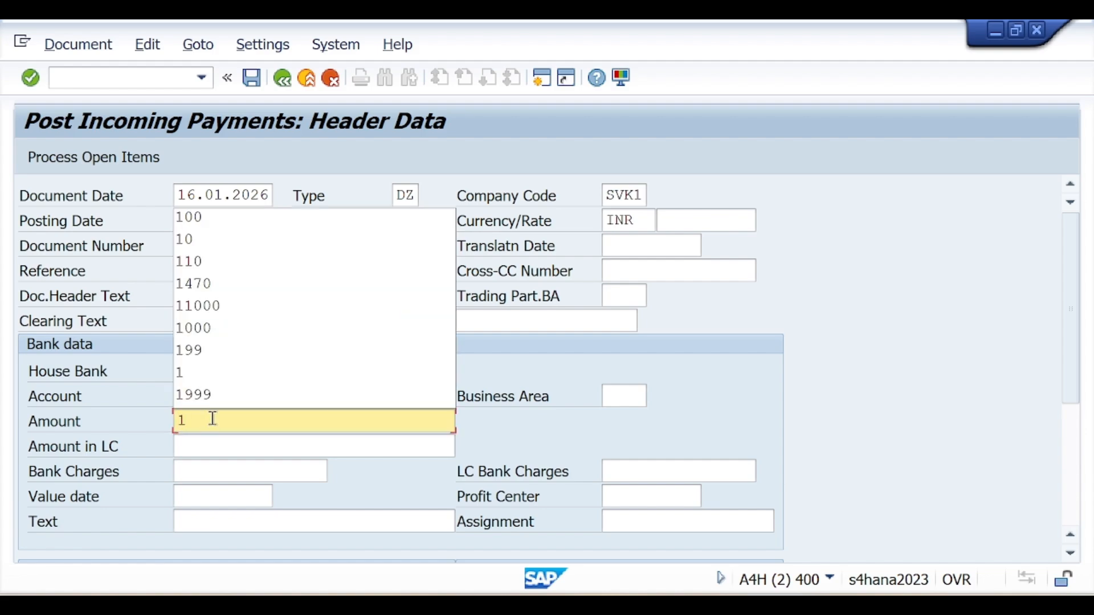
key("BackSpace")
type("20")
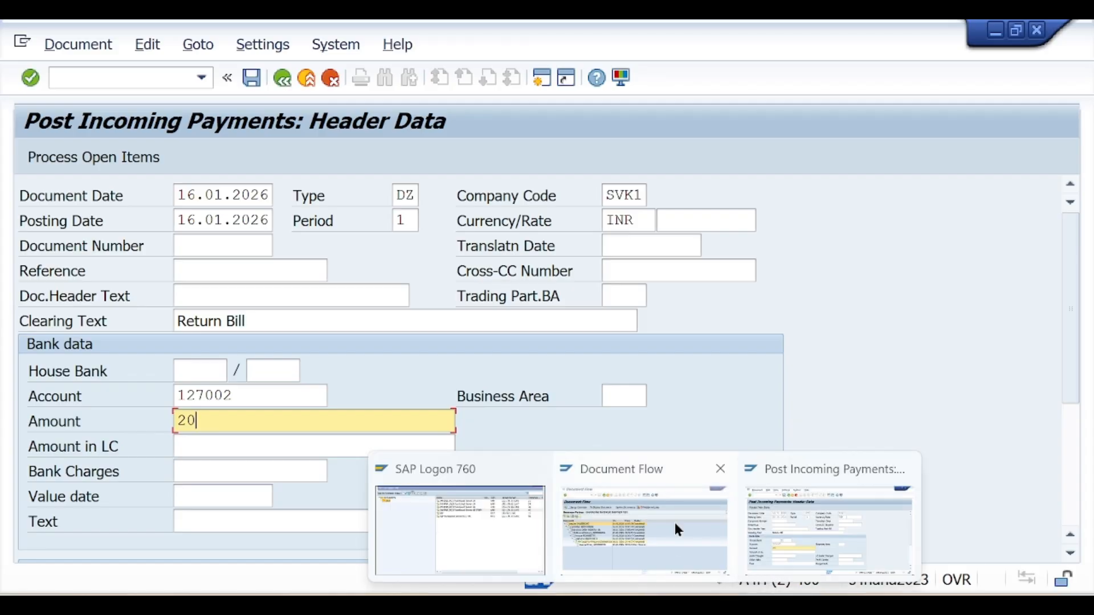
left_click(678, 530)
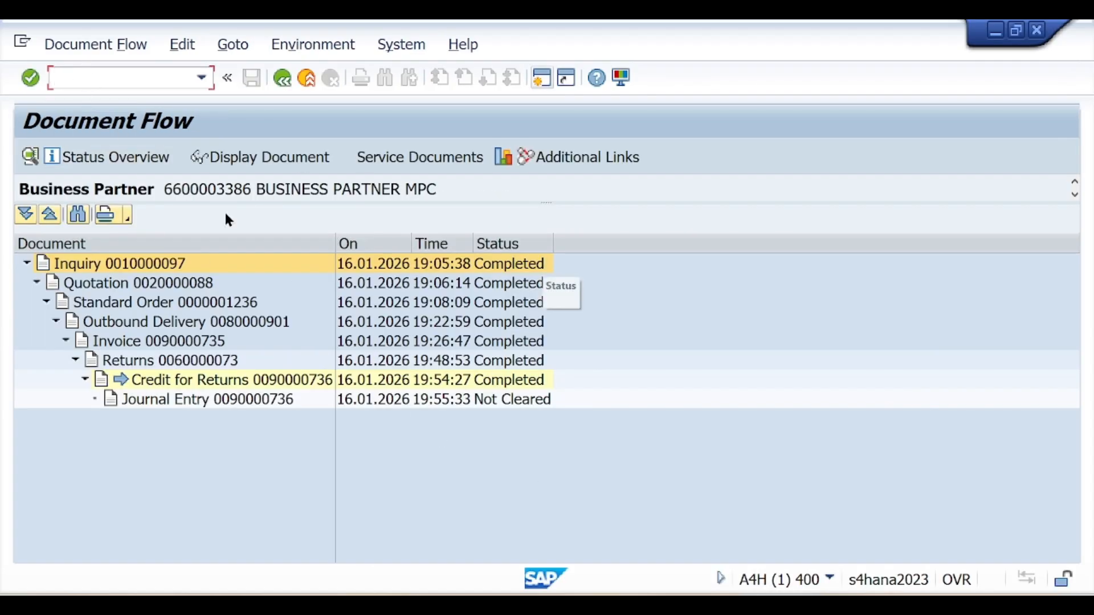
Switch the document flow view to item-level rows with quantities and values
left_click(111, 44)
mouse_move(107, 68)
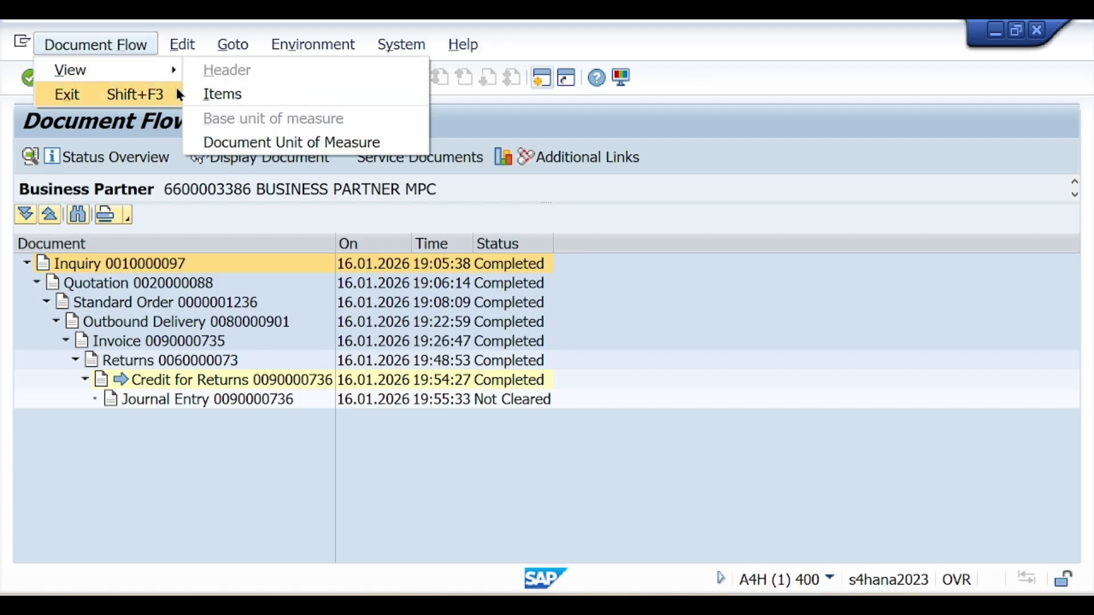
left_click(219, 97)
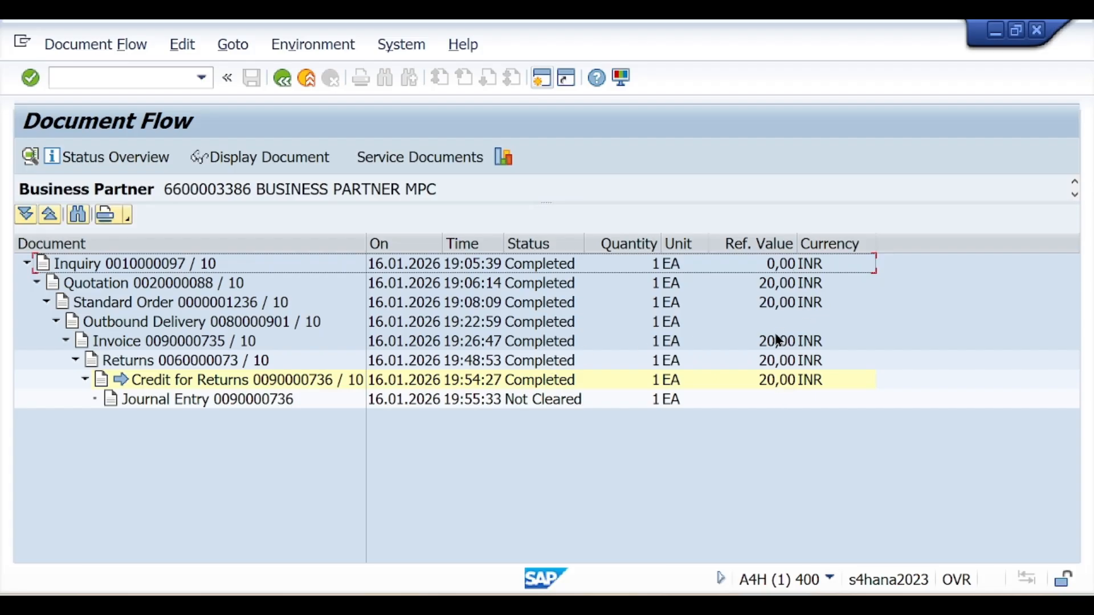
Set the payment's value date to 16.01.2026 and its text to Return Bill
key("alt+Tab")
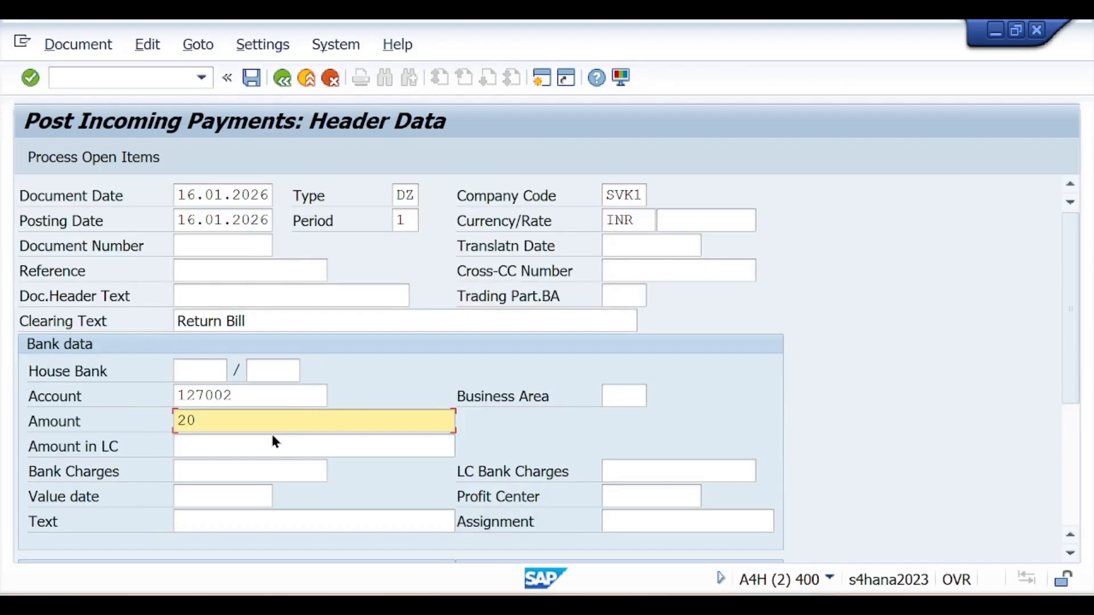
left_click(247, 498)
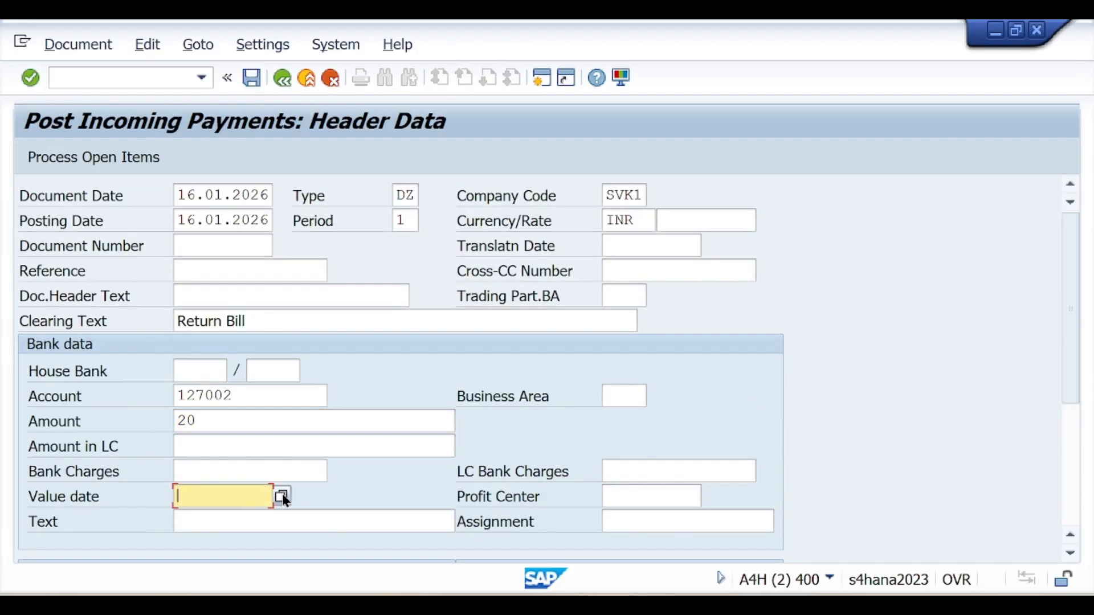
left_click(282, 496)
double_click(445, 421)
left_click(246, 523)
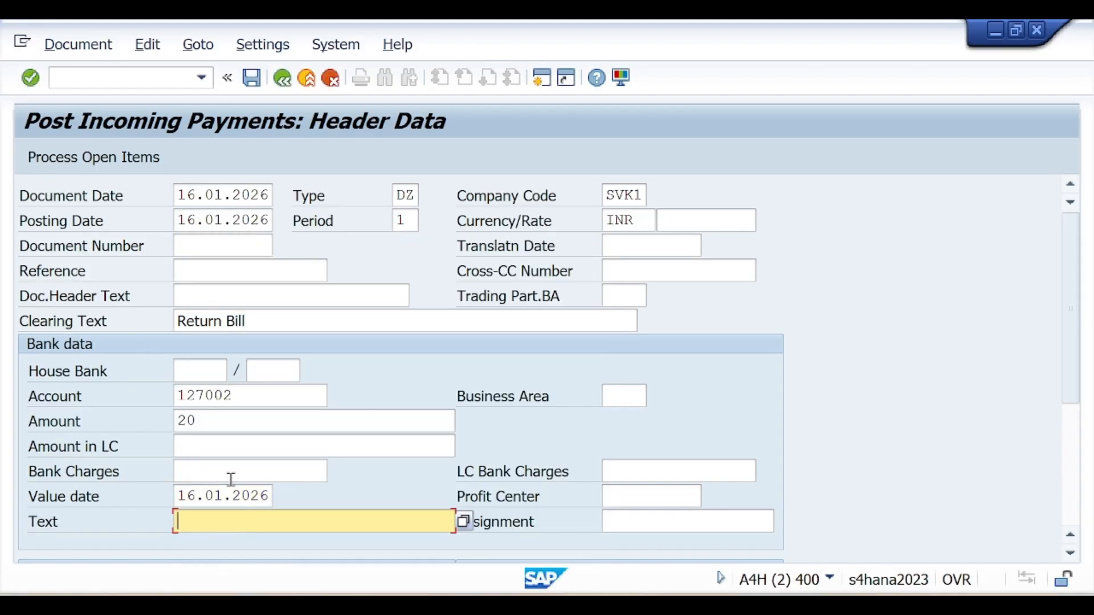
type("R")
left_click(244, 548)
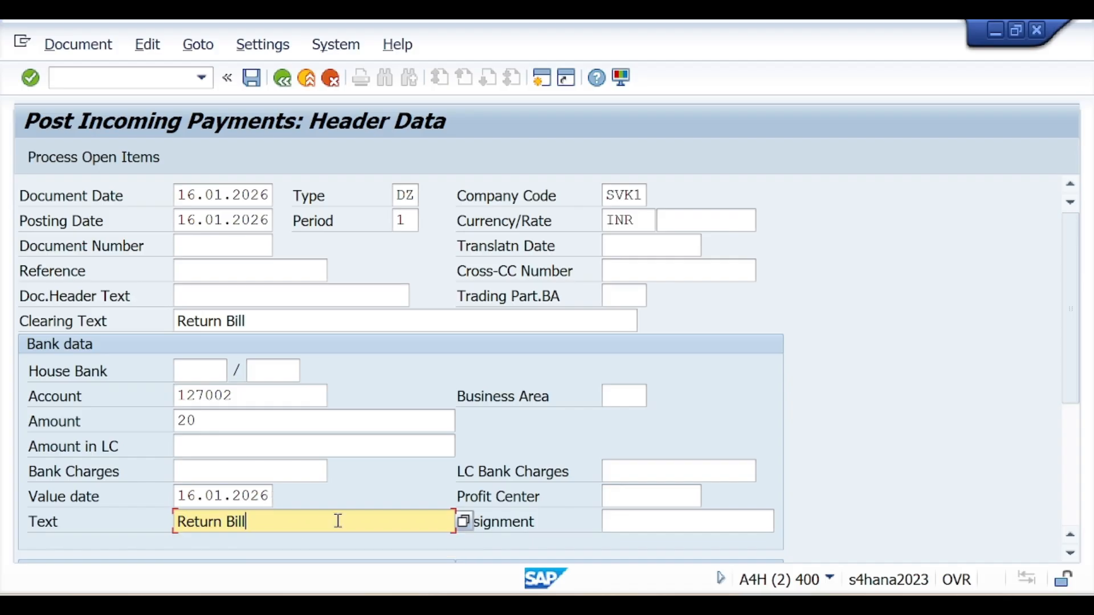
Paste the business partner number from the document flow as account and load its open items
scroll(338, 524, "down", 1)
scroll(340, 529, "down", 2)
left_click(282, 493)
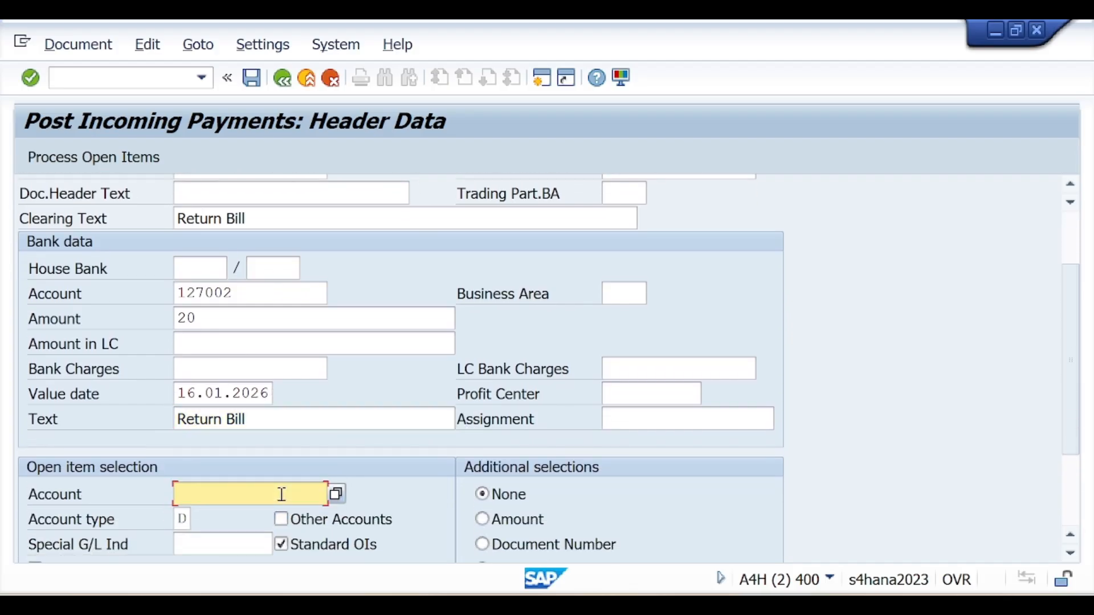
key("alt+Tab")
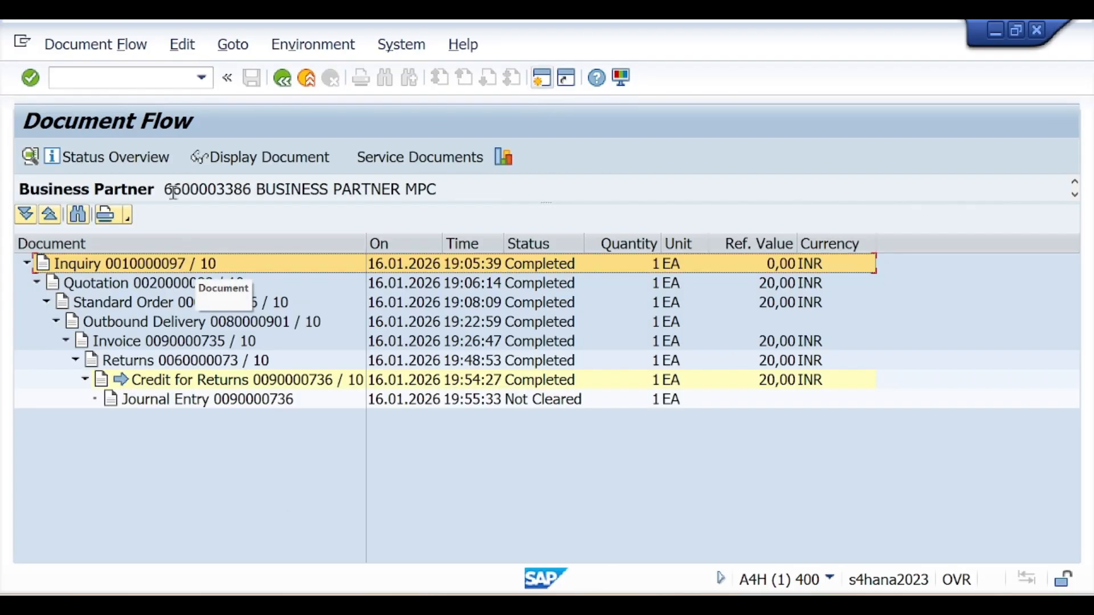
left_click_drag(163, 189, 252, 188)
key("ctrl+c")
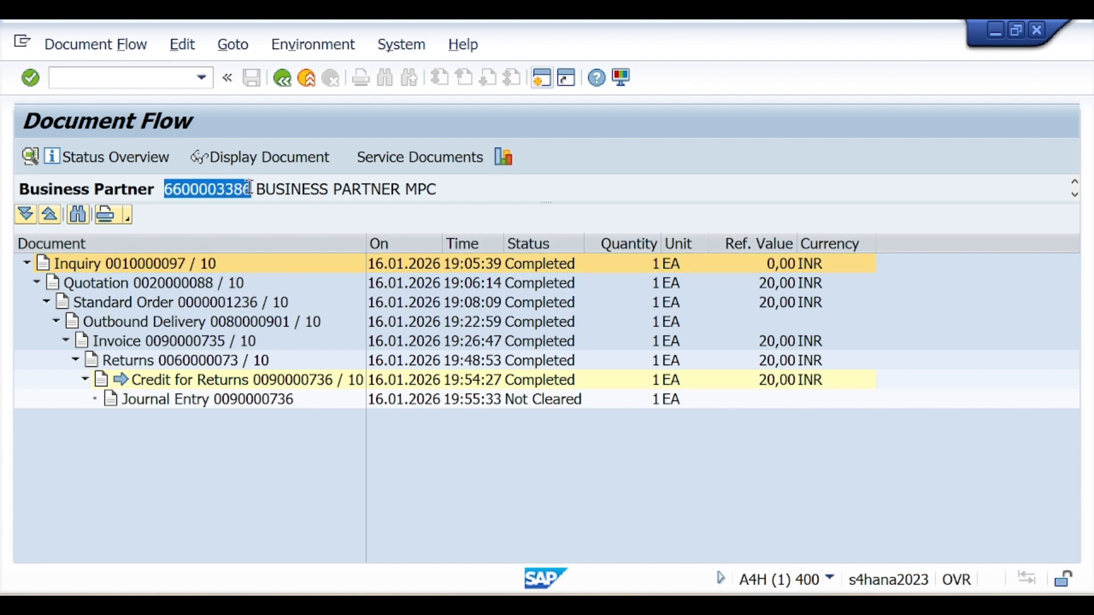
key("alt+Tab")
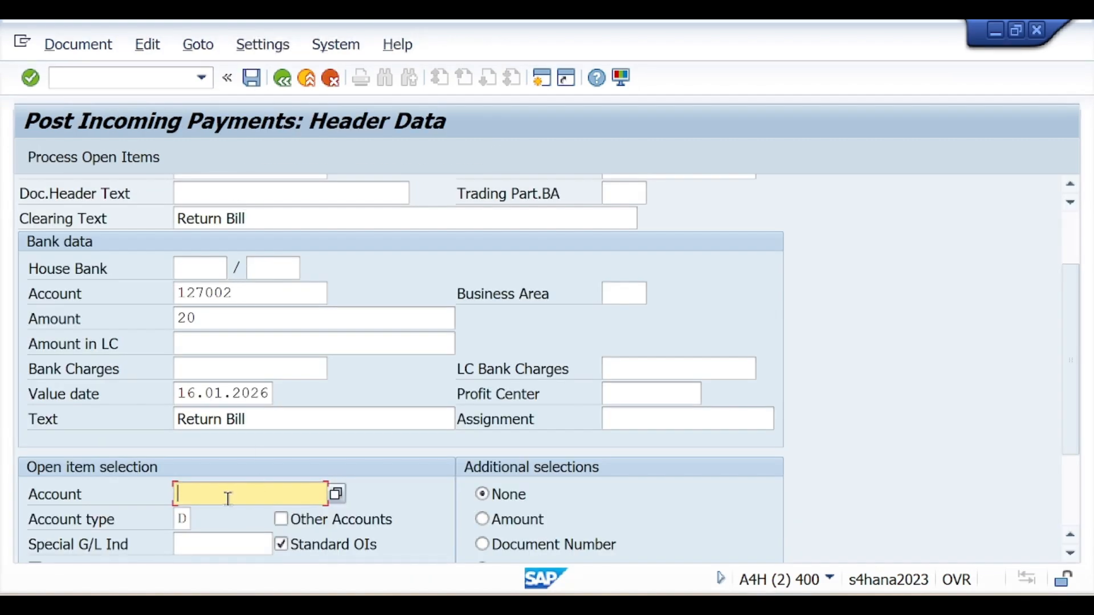
key("ctrl+v")
left_click_drag(283, 489, 176, 485)
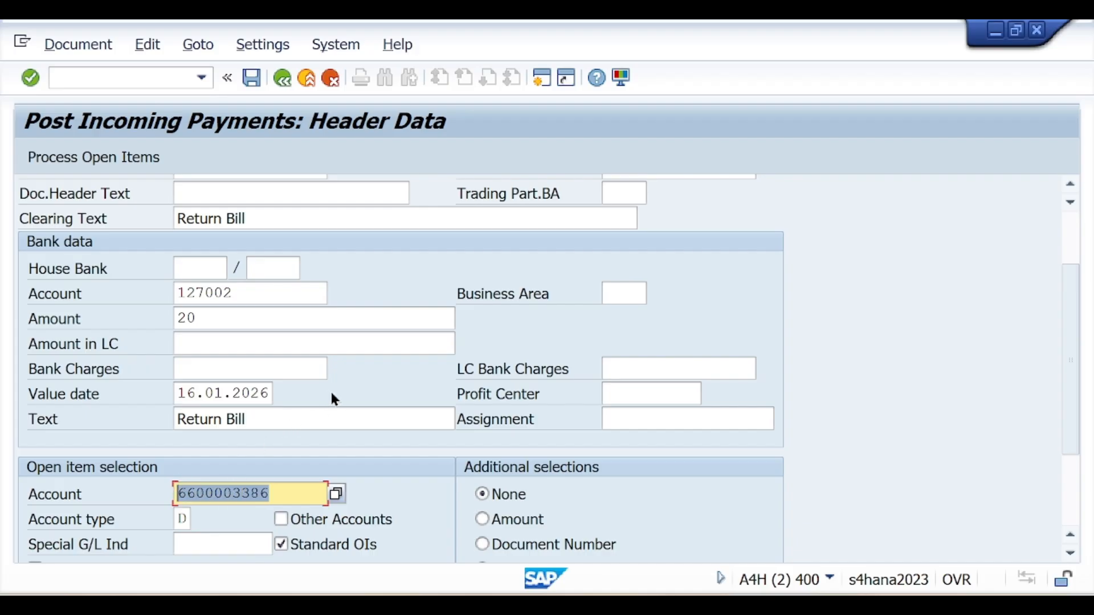
left_click(98, 164)
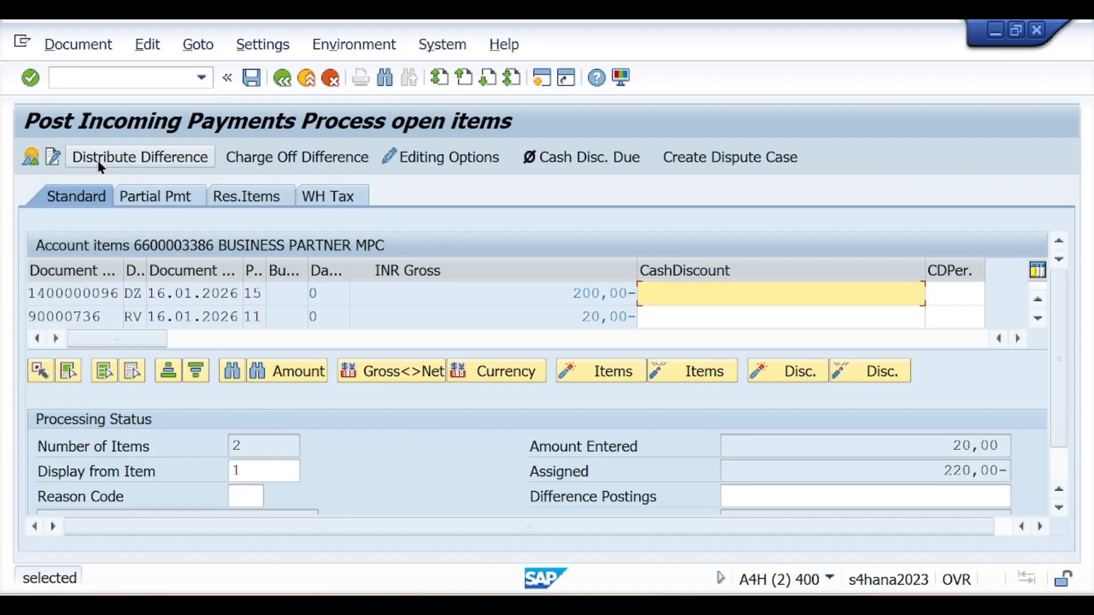
Exclude the 200,00 item from clearing and enter 40 as the difference posting
scroll(550, 296, "down", 1)
scroll(551, 295, "up", 1)
double_click(555, 296)
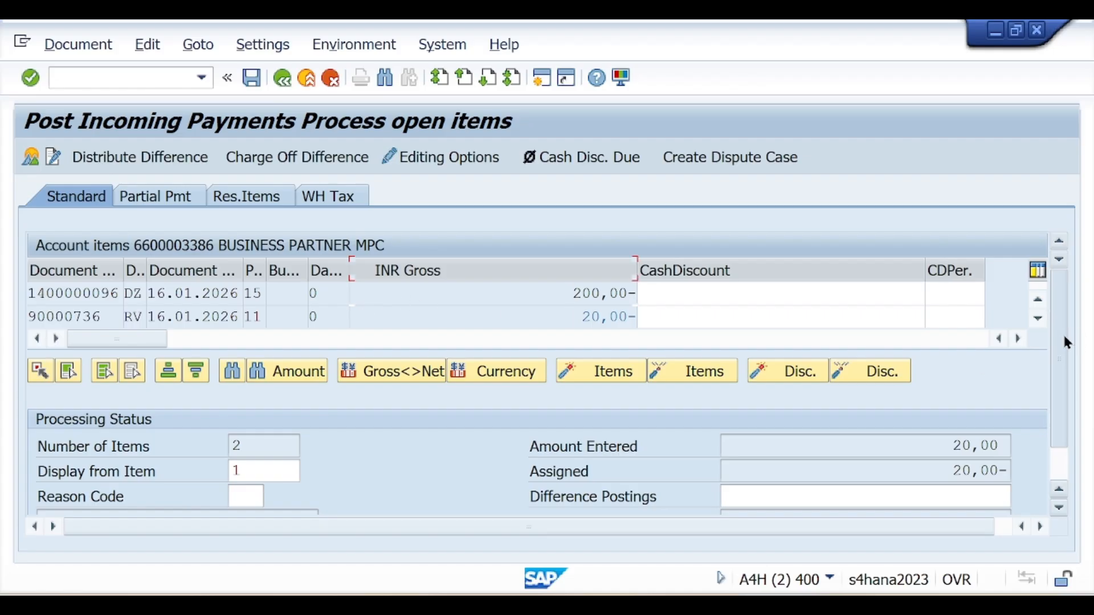
scroll(1063, 326, "down", 1)
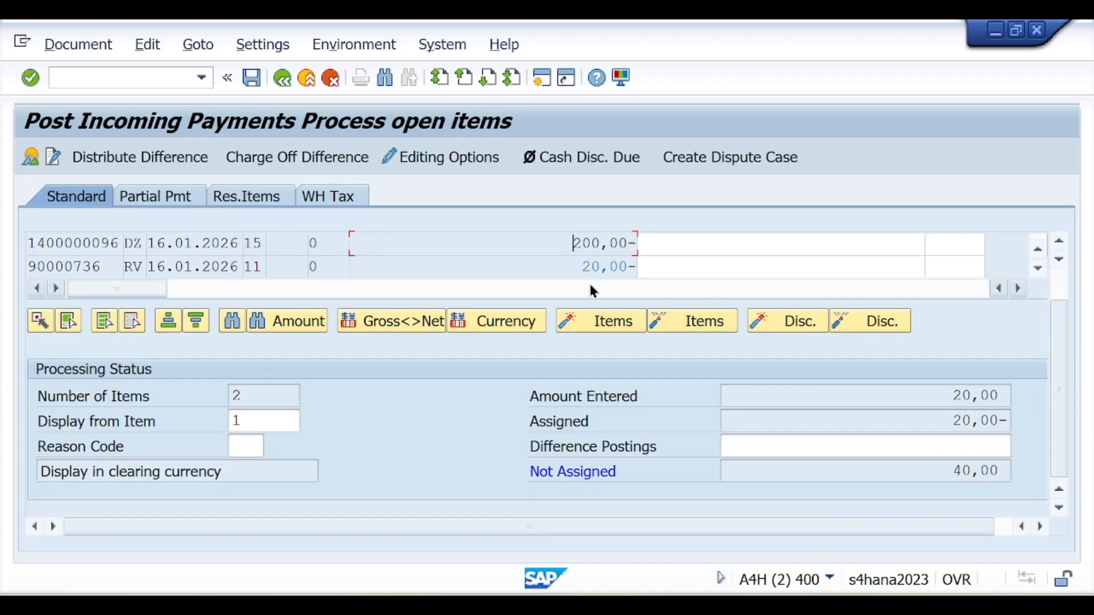
left_click(978, 445)
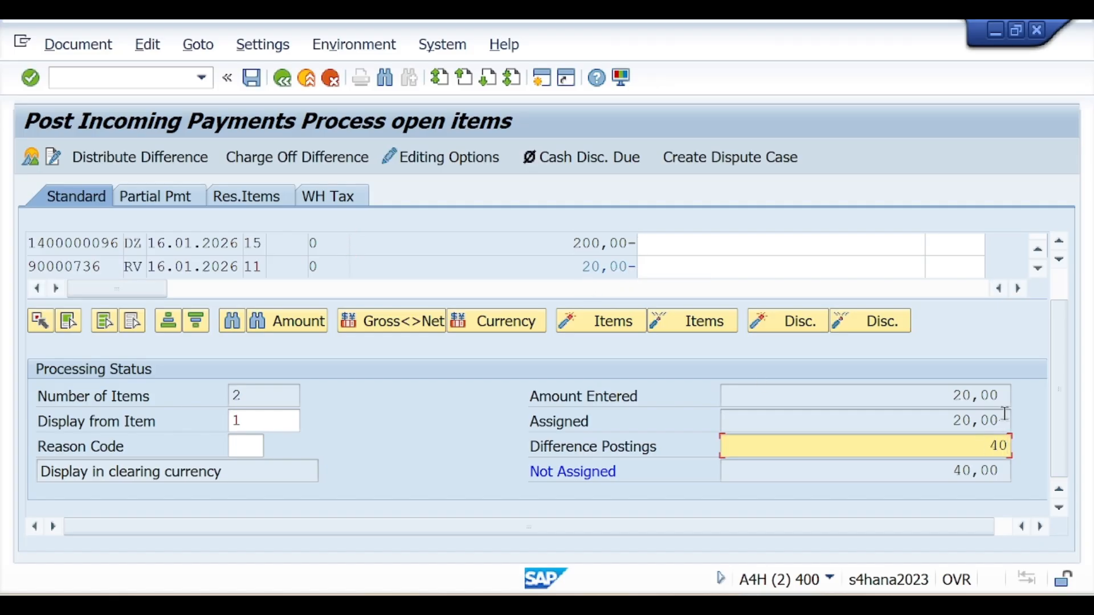
left_click(65, 47)
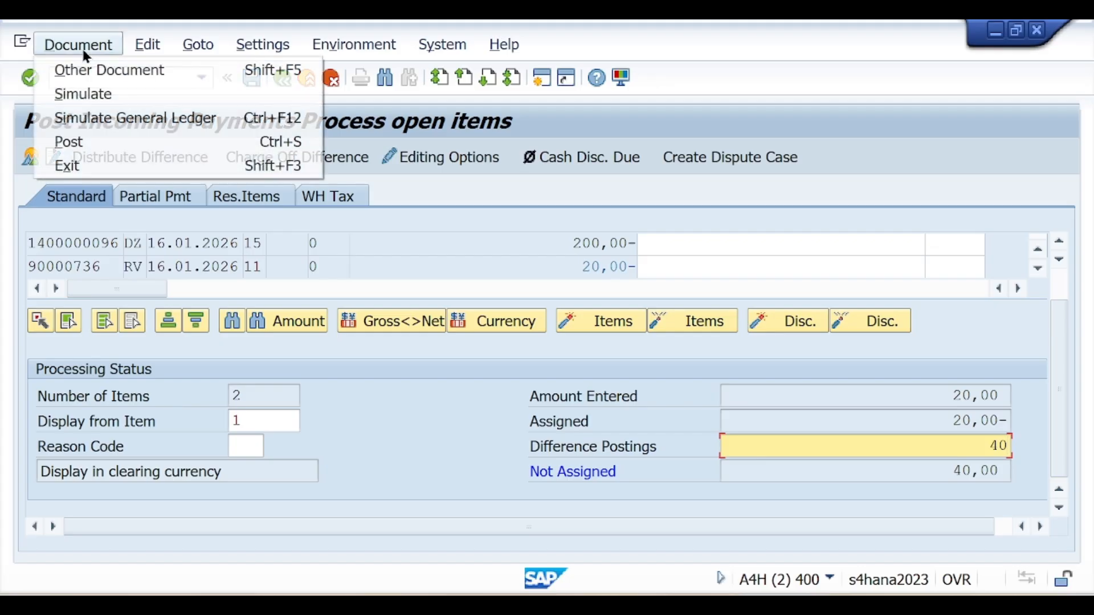
left_click(95, 97)
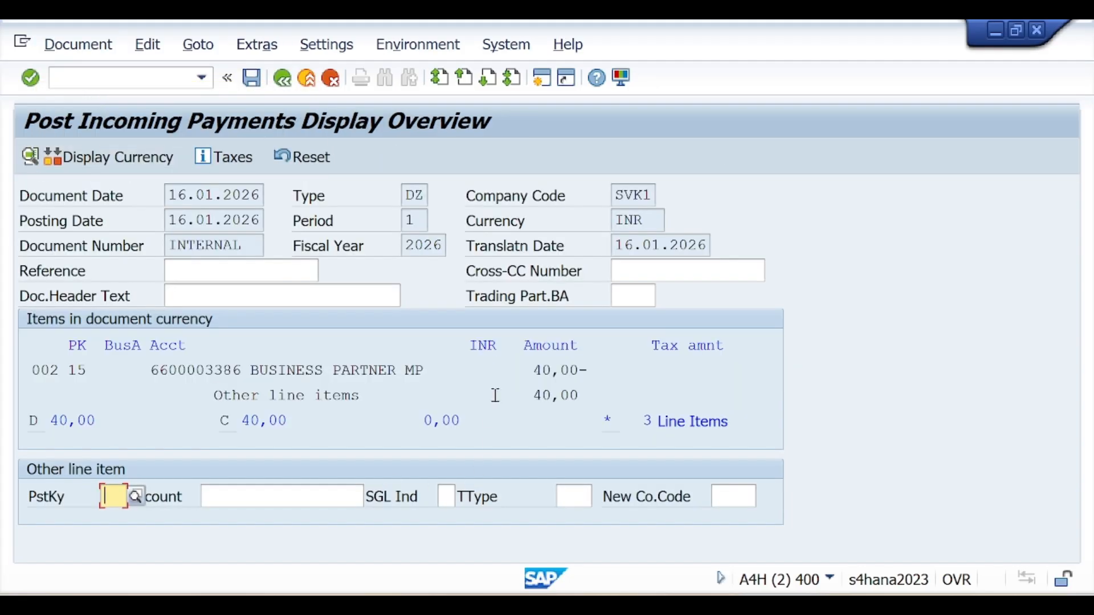
left_click(252, 79)
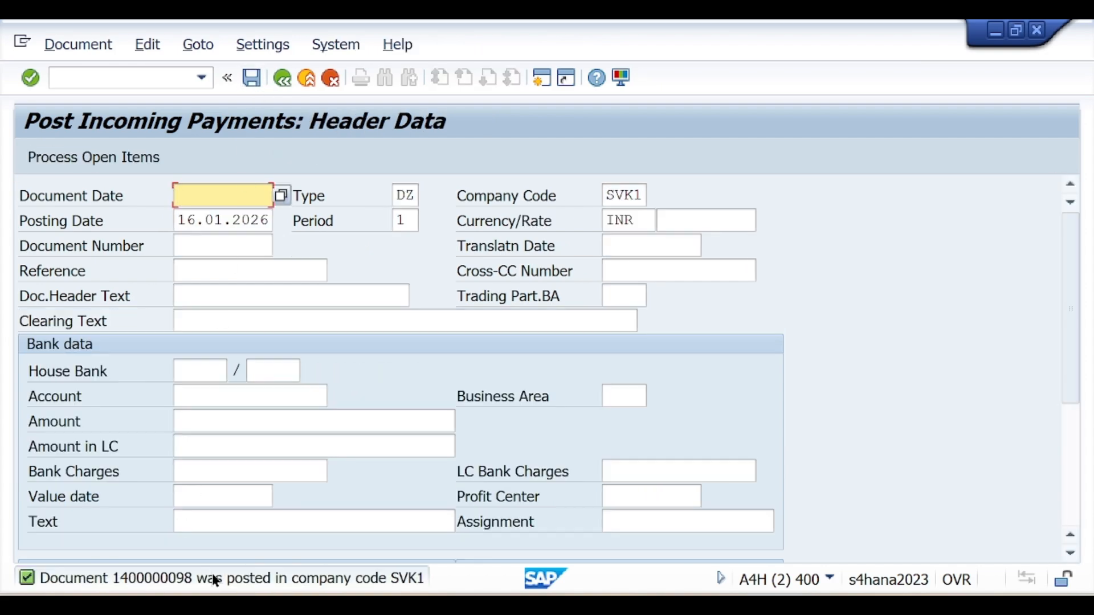
double_click(161, 579)
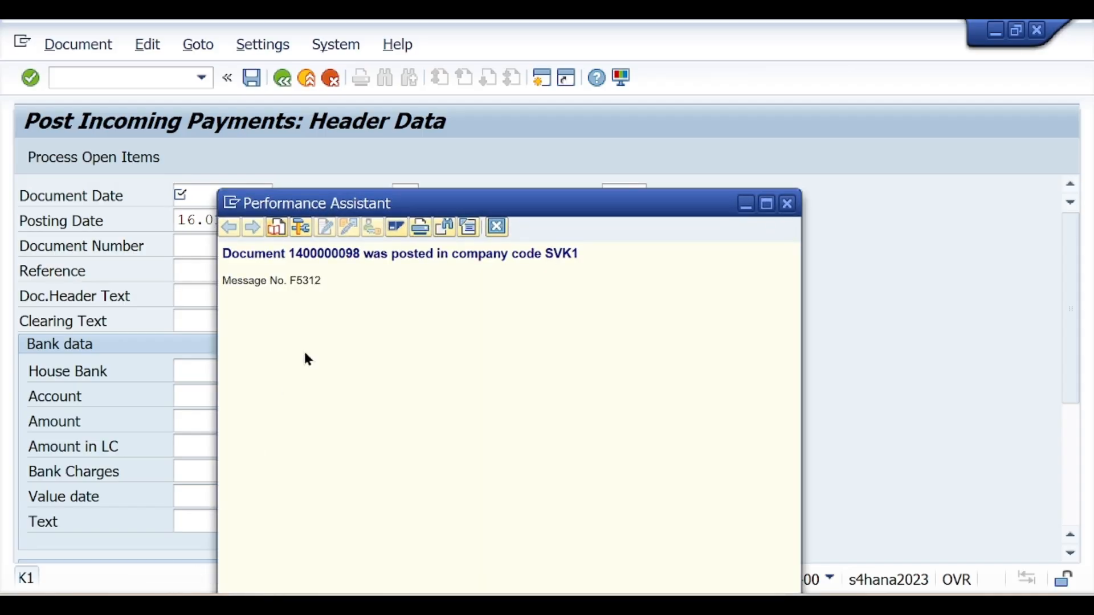
left_click_drag(360, 252, 193, 259)
key("ctrl+c")
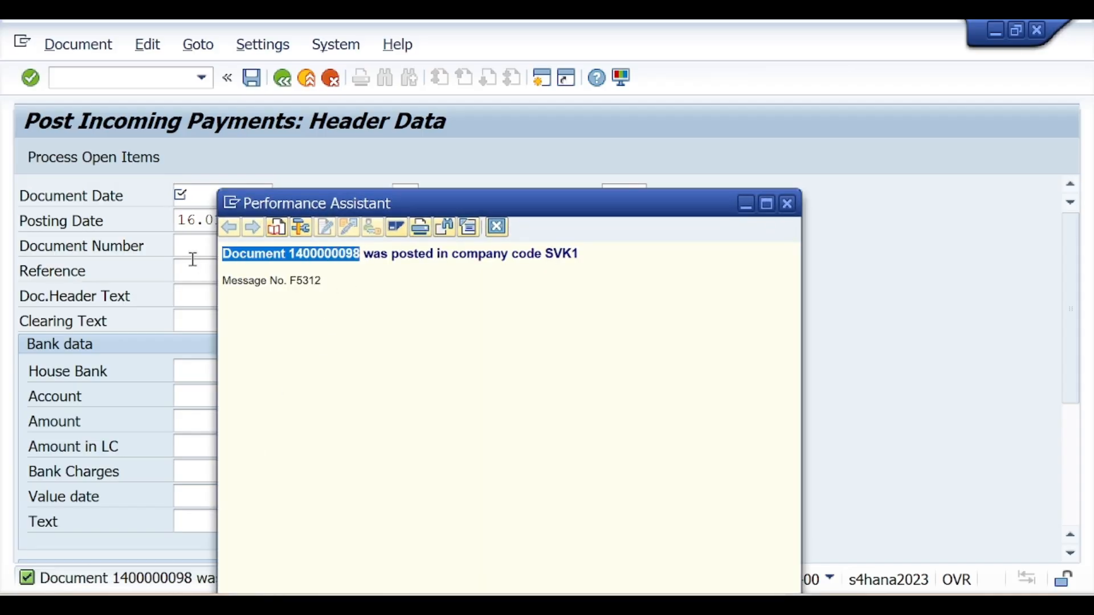
left_click(790, 204)
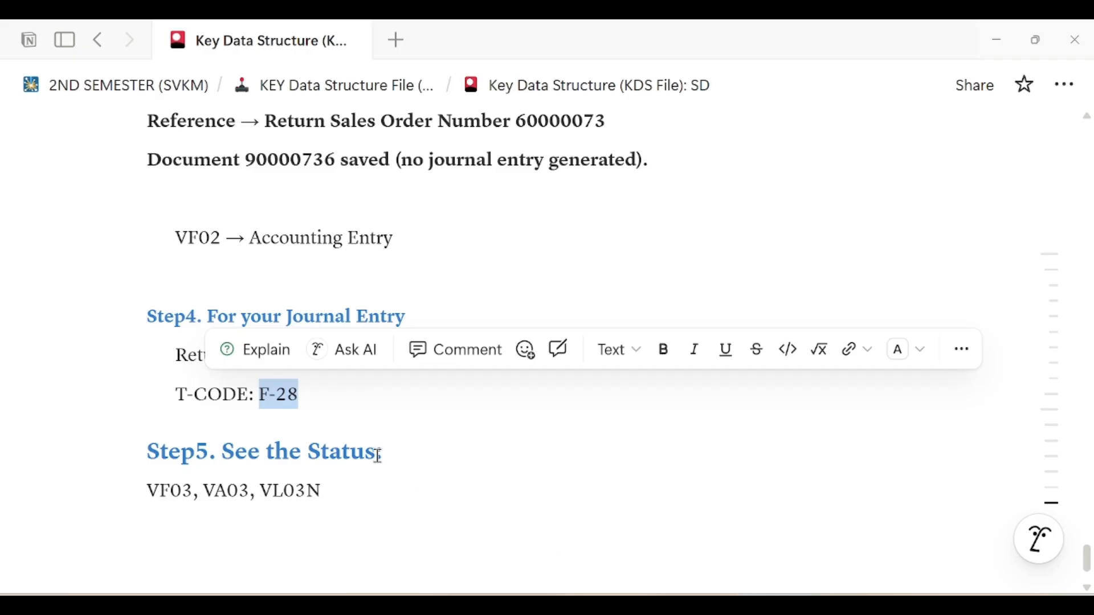
left_click(340, 396)
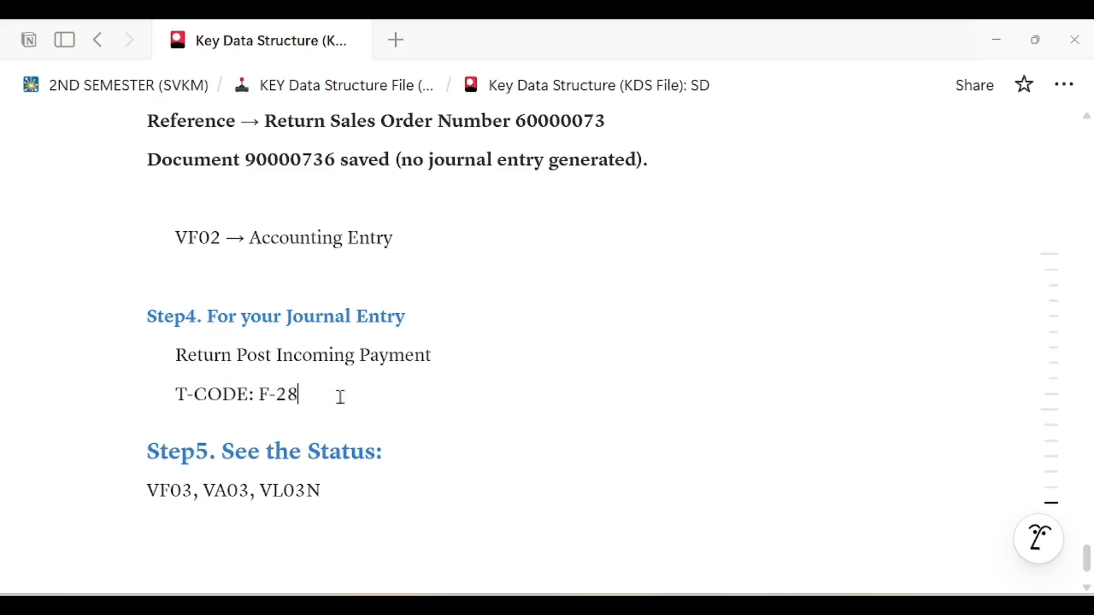
key("Return")
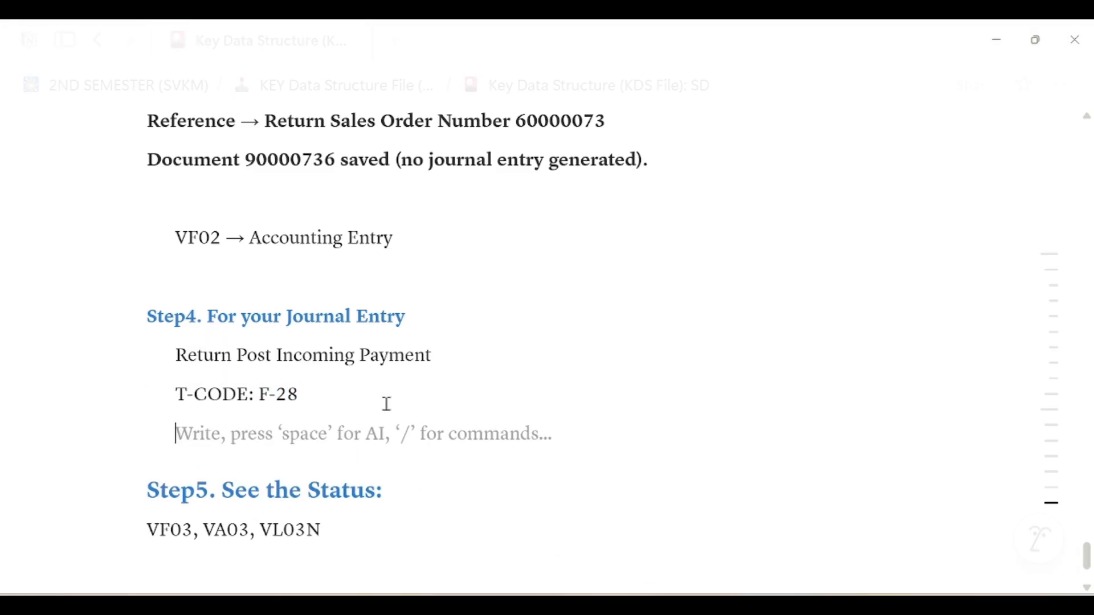
key("ctrl+v")
scroll(444, 414, "down", 2)
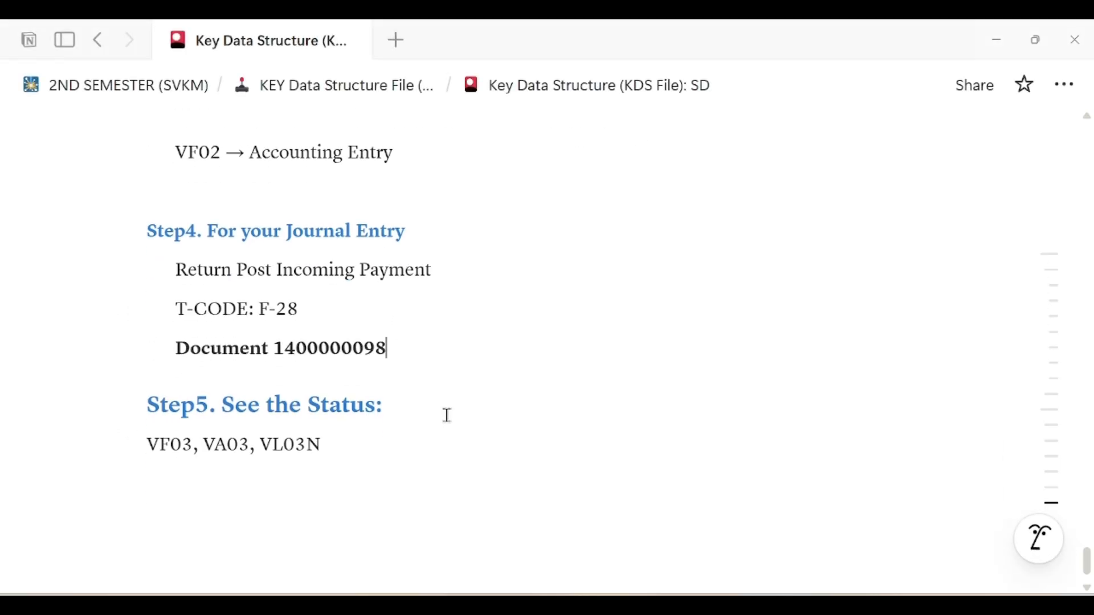
key("alt+Tab")
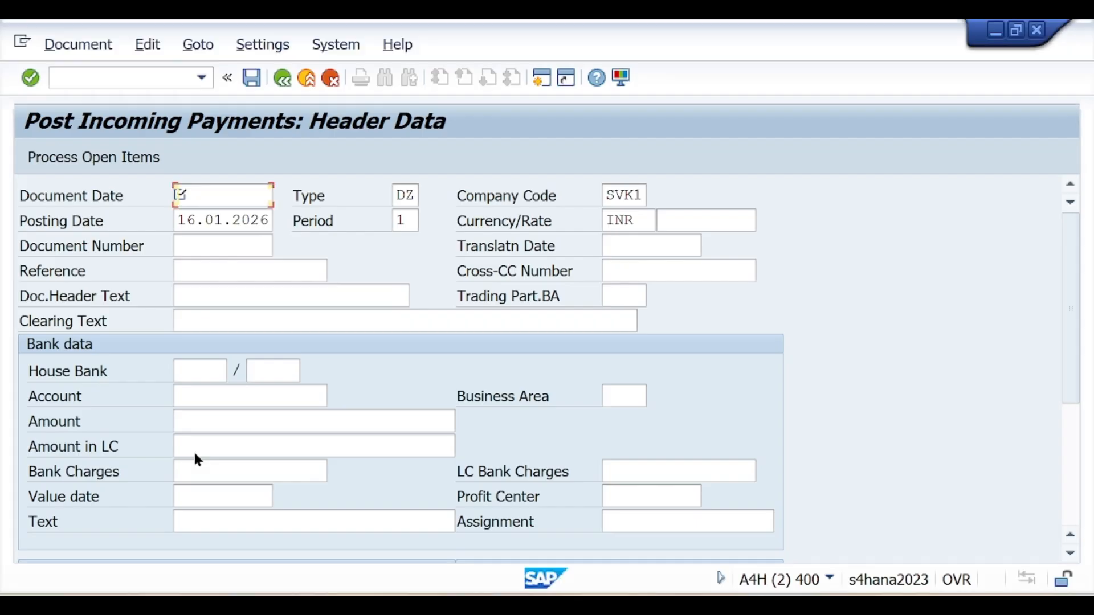
Check the document flow of credit 90000736 to confirm its journal entry is Cleared
left_click(712, 570)
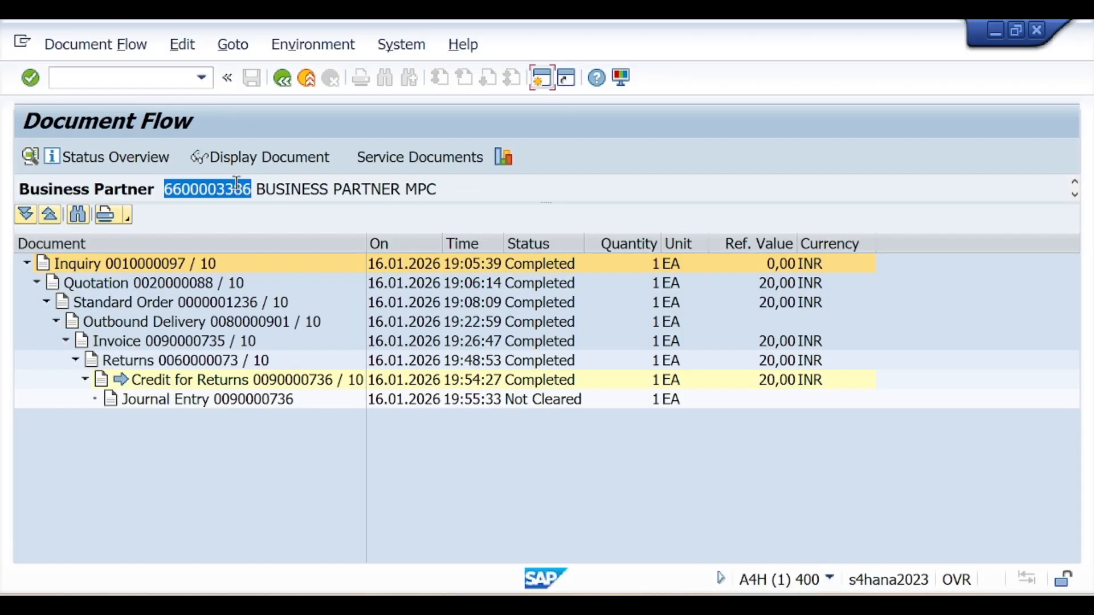
left_click(283, 84)
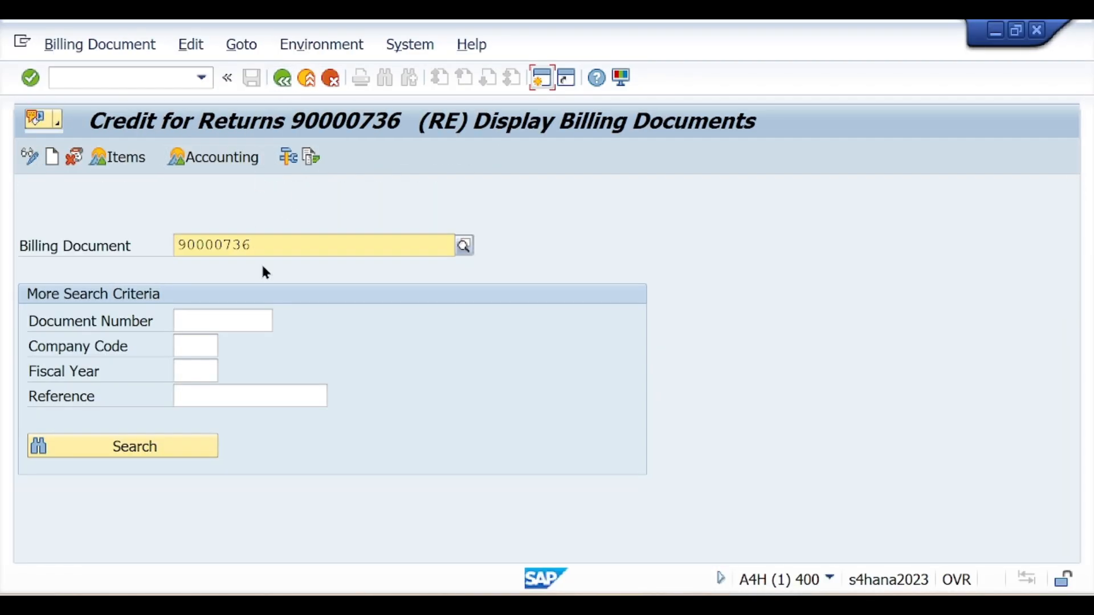
left_click_drag(261, 244, 179, 246)
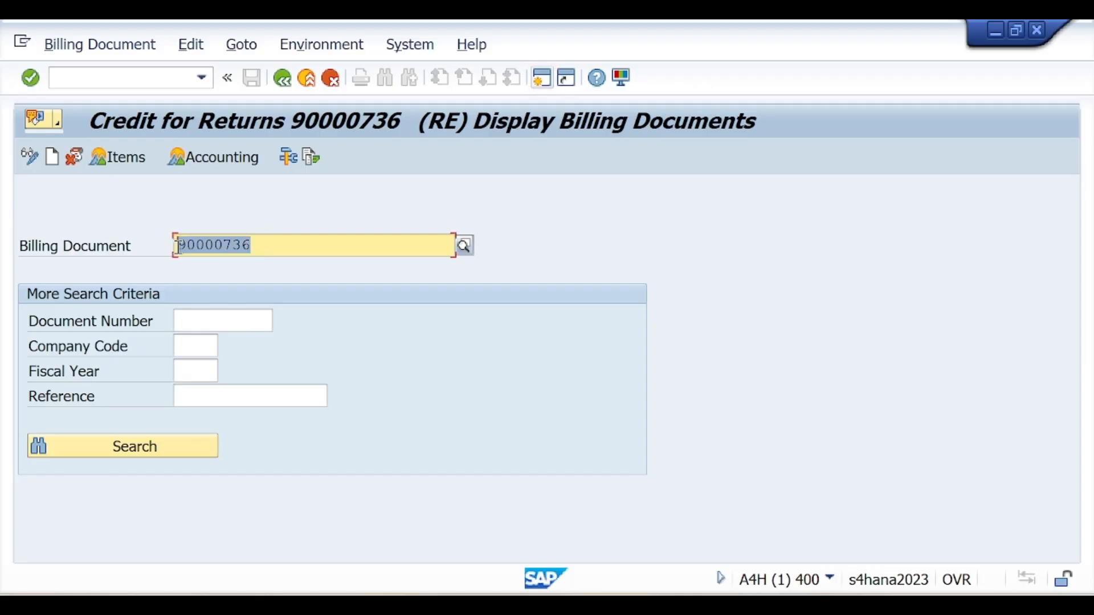
left_click(312, 159)
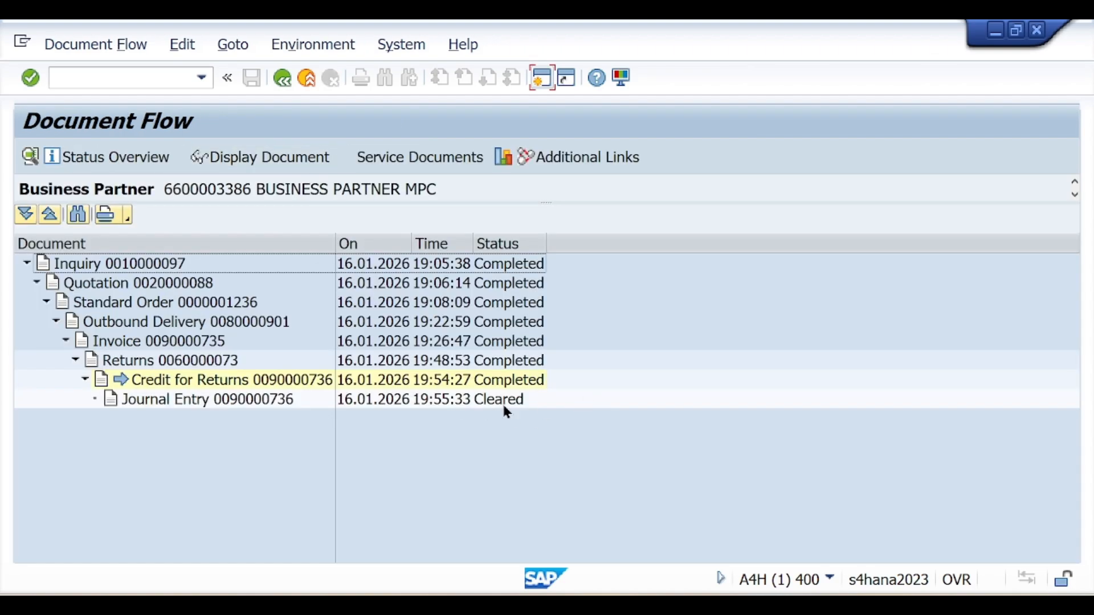
left_click(283, 80)
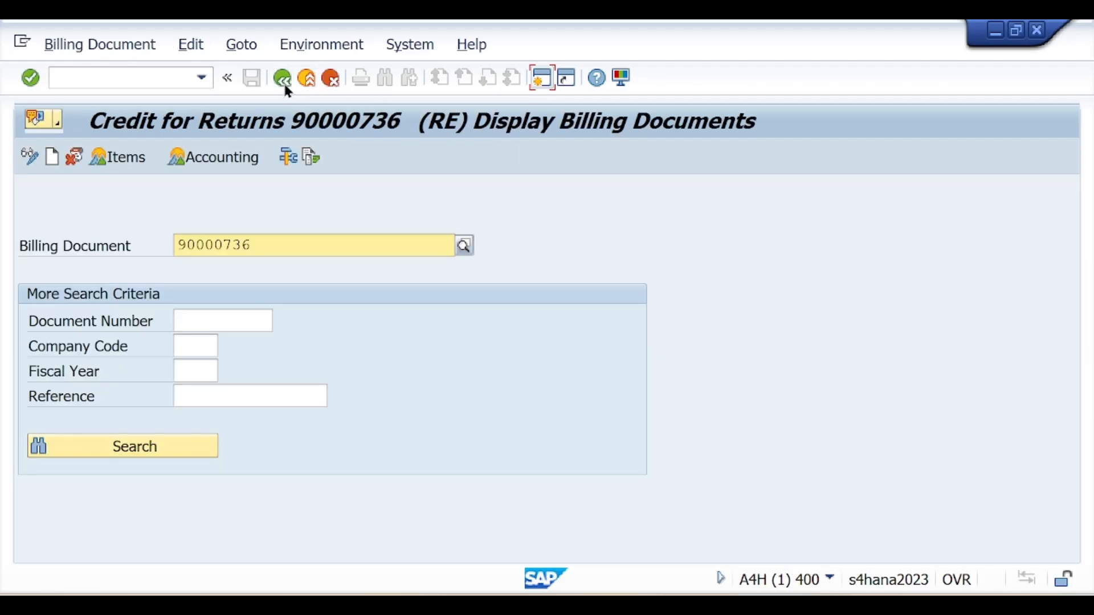
Run /nVA03 to display sales document 60000073
left_click(121, 82)
type("VA03")
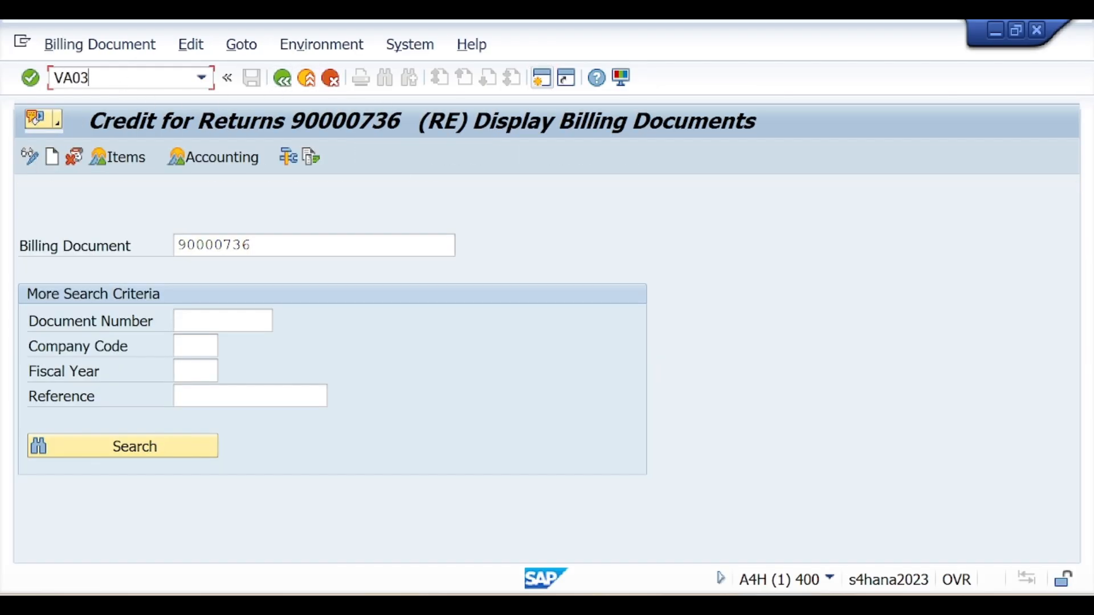
key("Return")
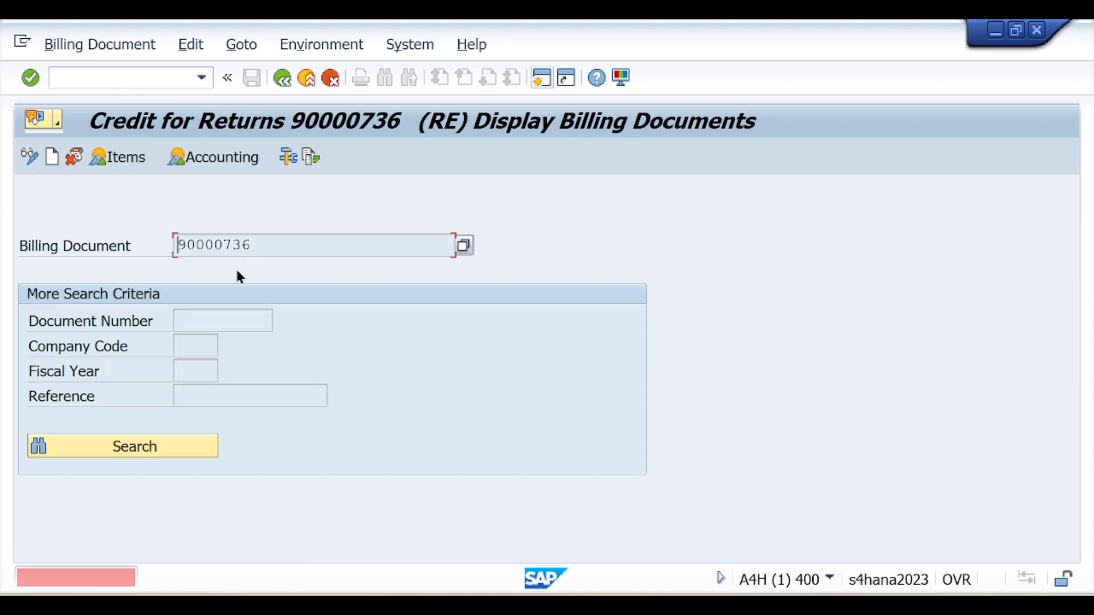
type("/")
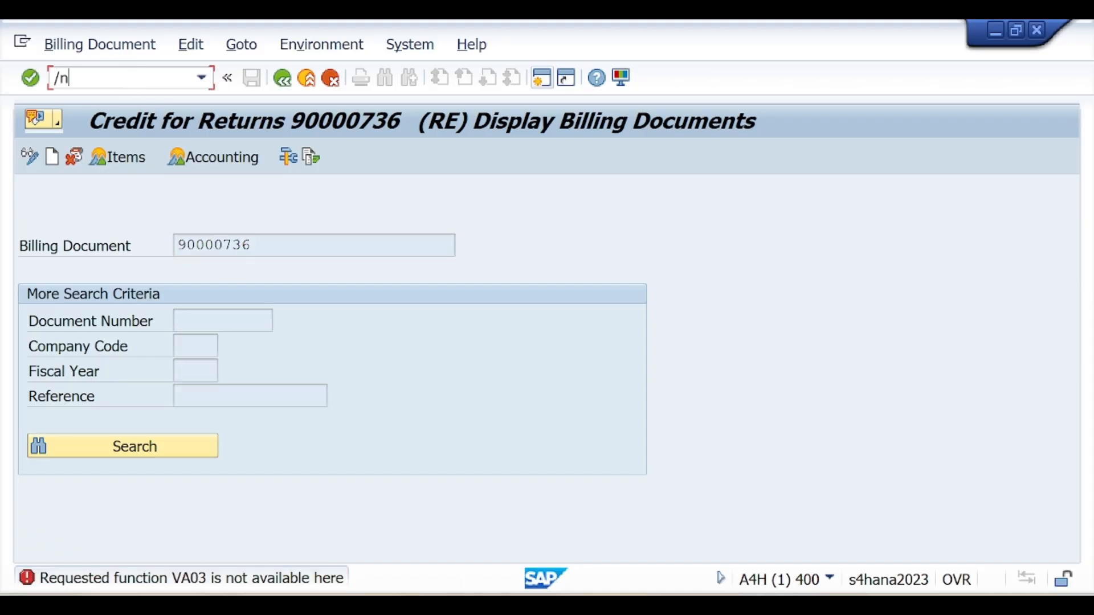
type("nVA03")
key("Return")
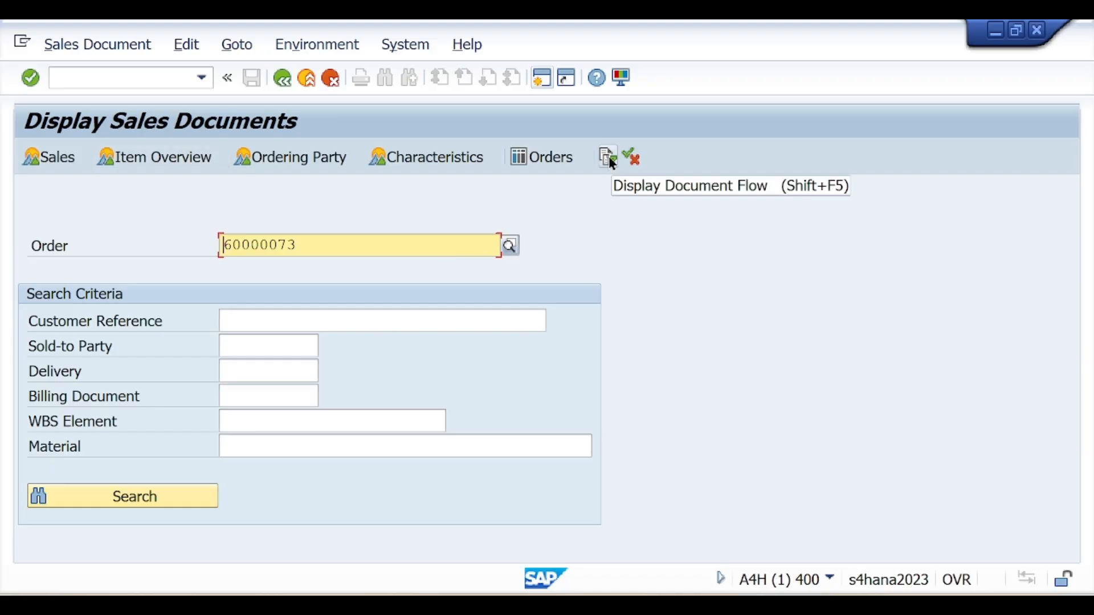
Review the document flow of returns order 60000073 for Completed and Cleared statuses
left_click_drag(296, 245, 223, 254)
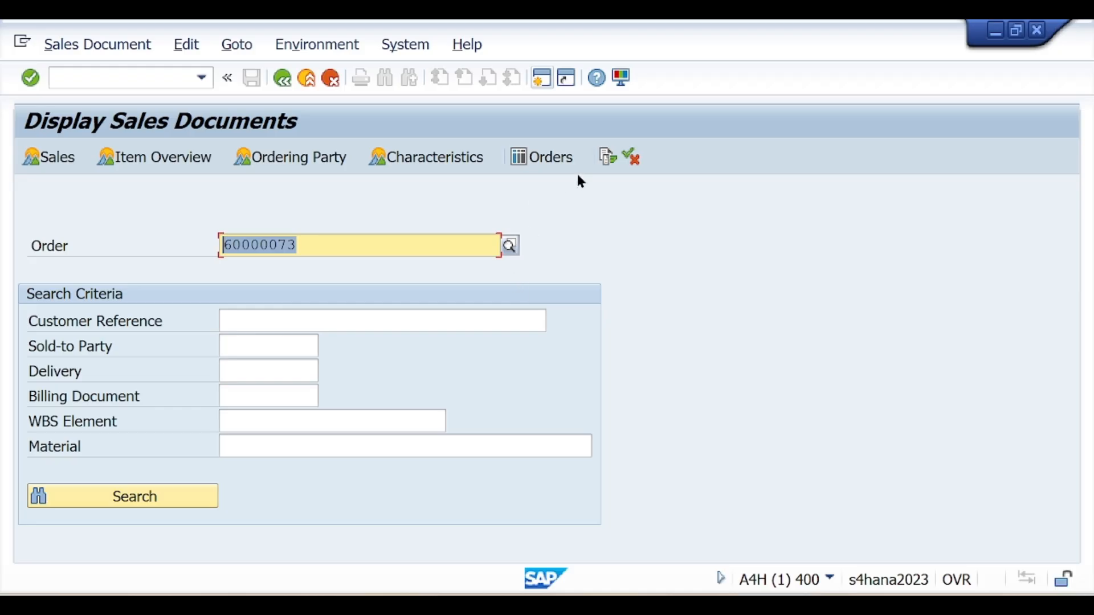
left_click(605, 159)
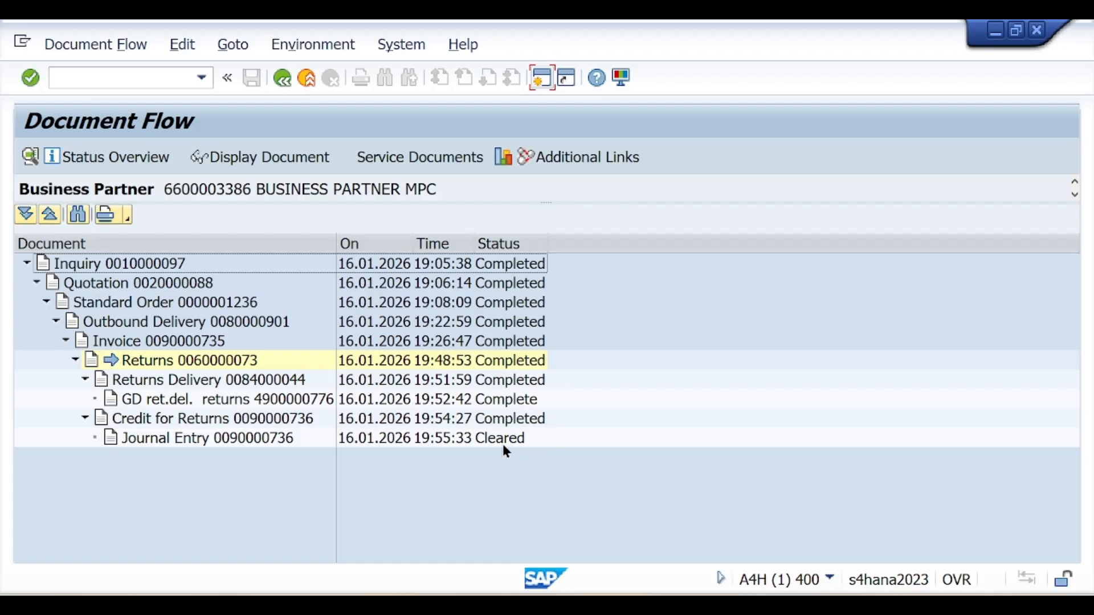
left_click(282, 78)
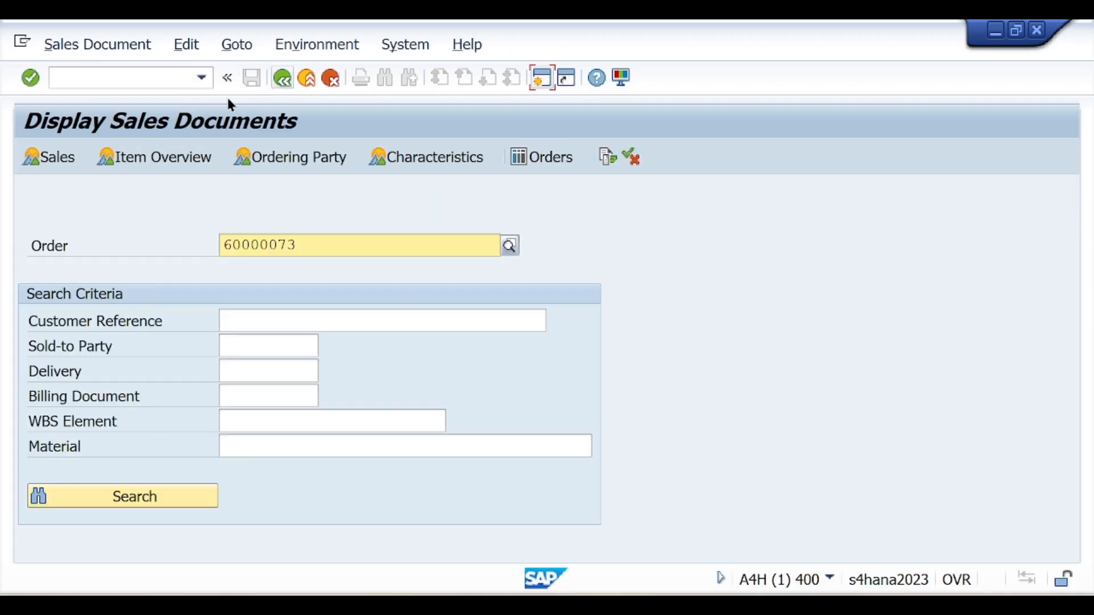
Open VL03N and review the document flow of return delivery 84000044
left_click(133, 78)
type("/nVL03N")
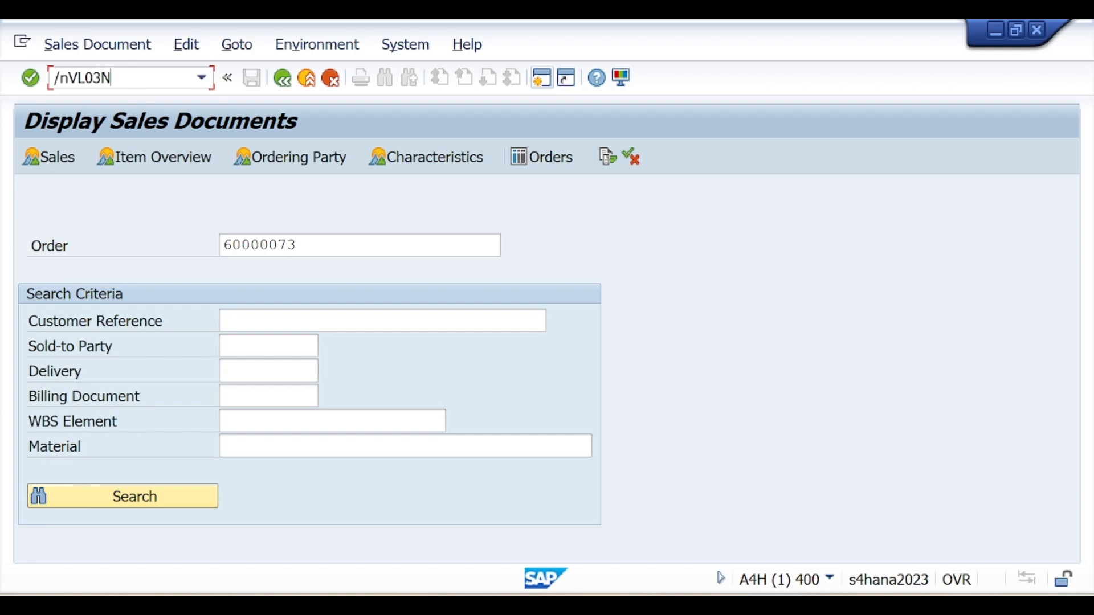
key("Return")
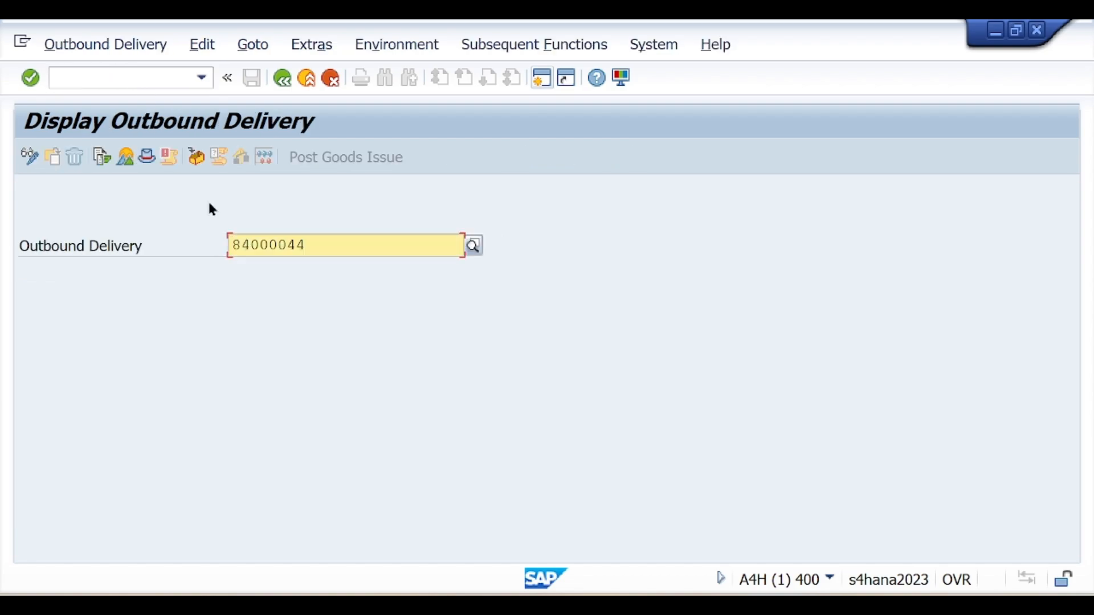
left_click_drag(325, 242, 229, 249)
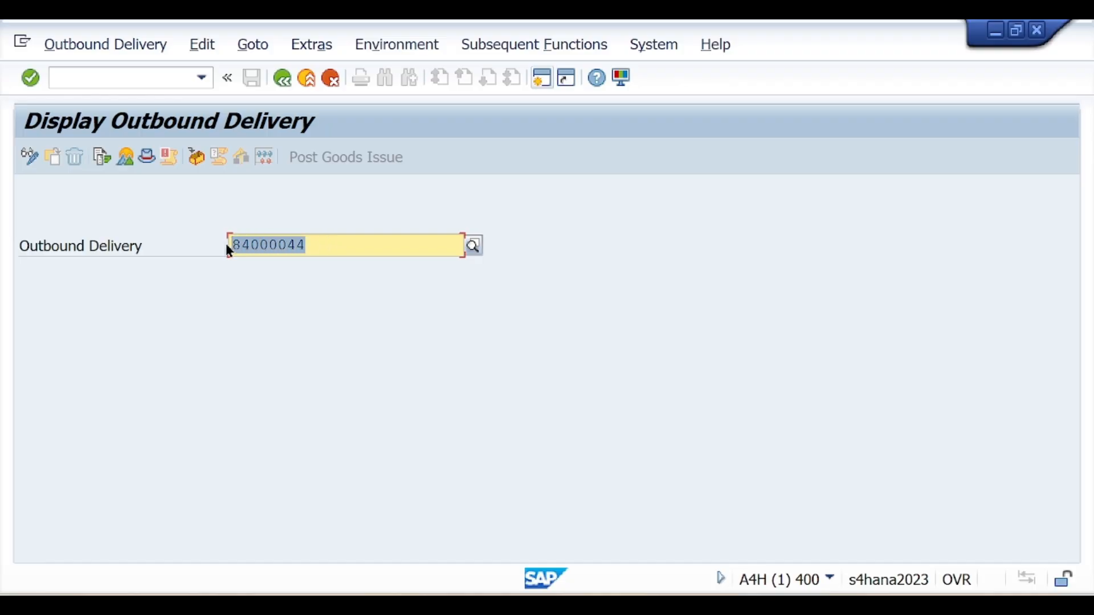
left_click(101, 162)
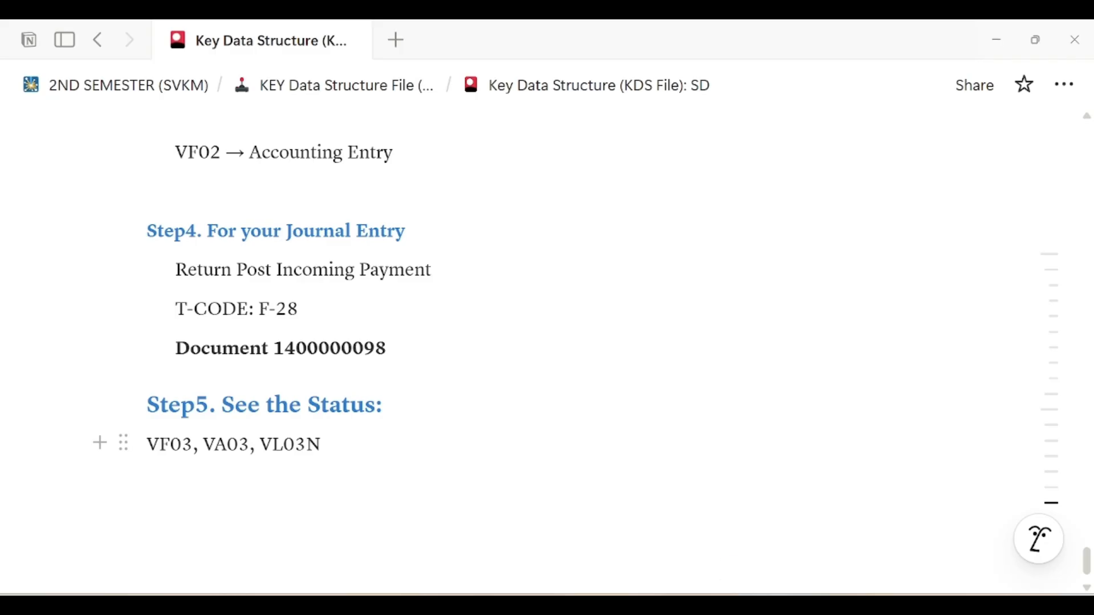
Scroll the Notion notes back up to the Sales Return Pre-Requirements heading
scroll(466, 386, "up", 8)
scroll(476, 388, "up", 15)
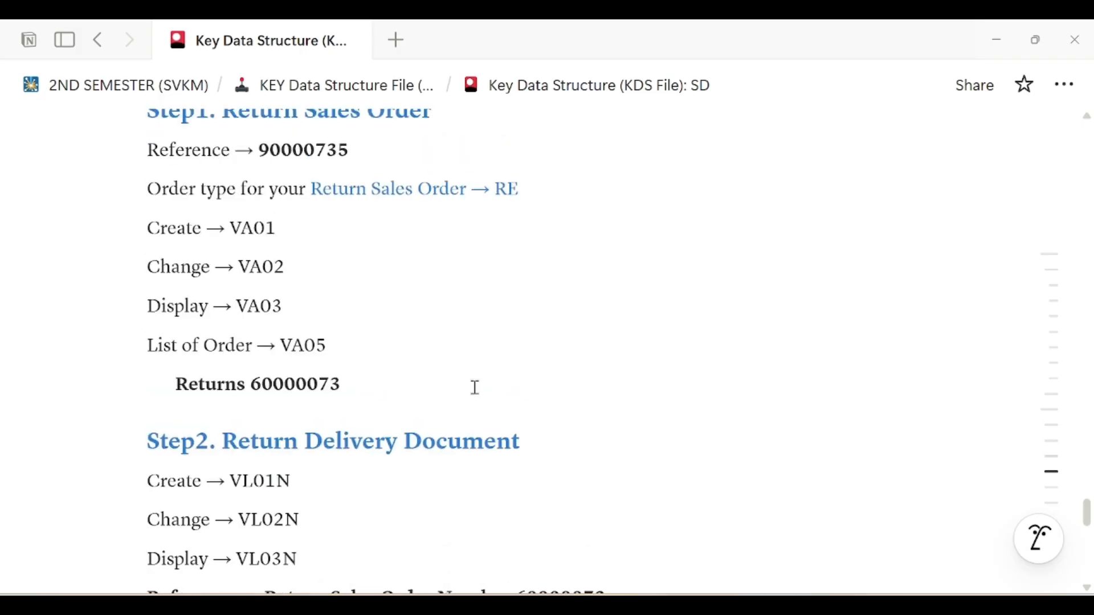
scroll(475, 388, "up", 5)
scroll(476, 388, "down", 5)
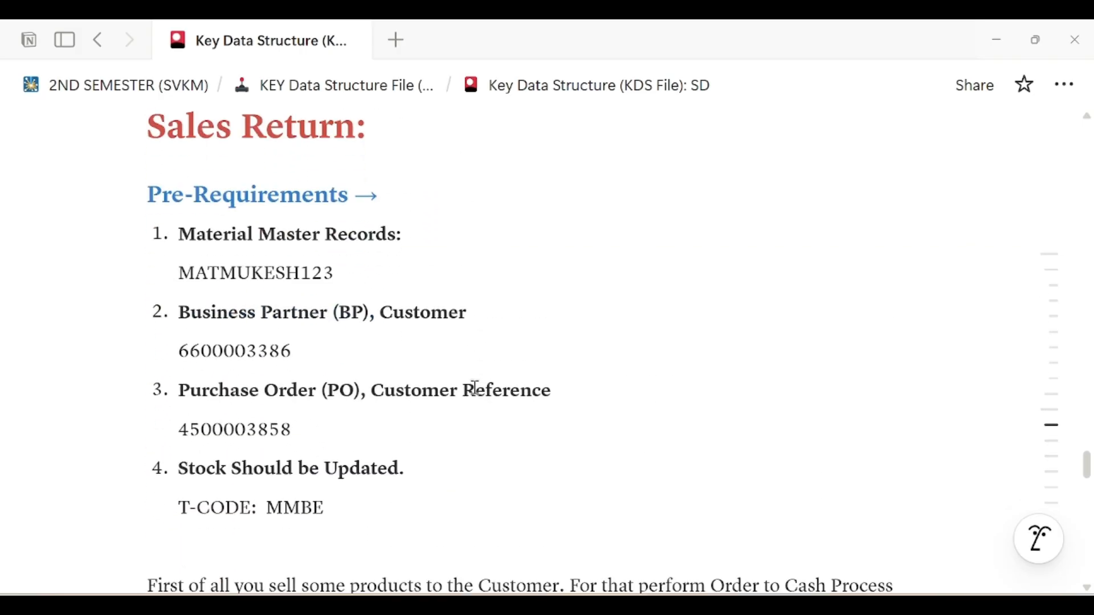